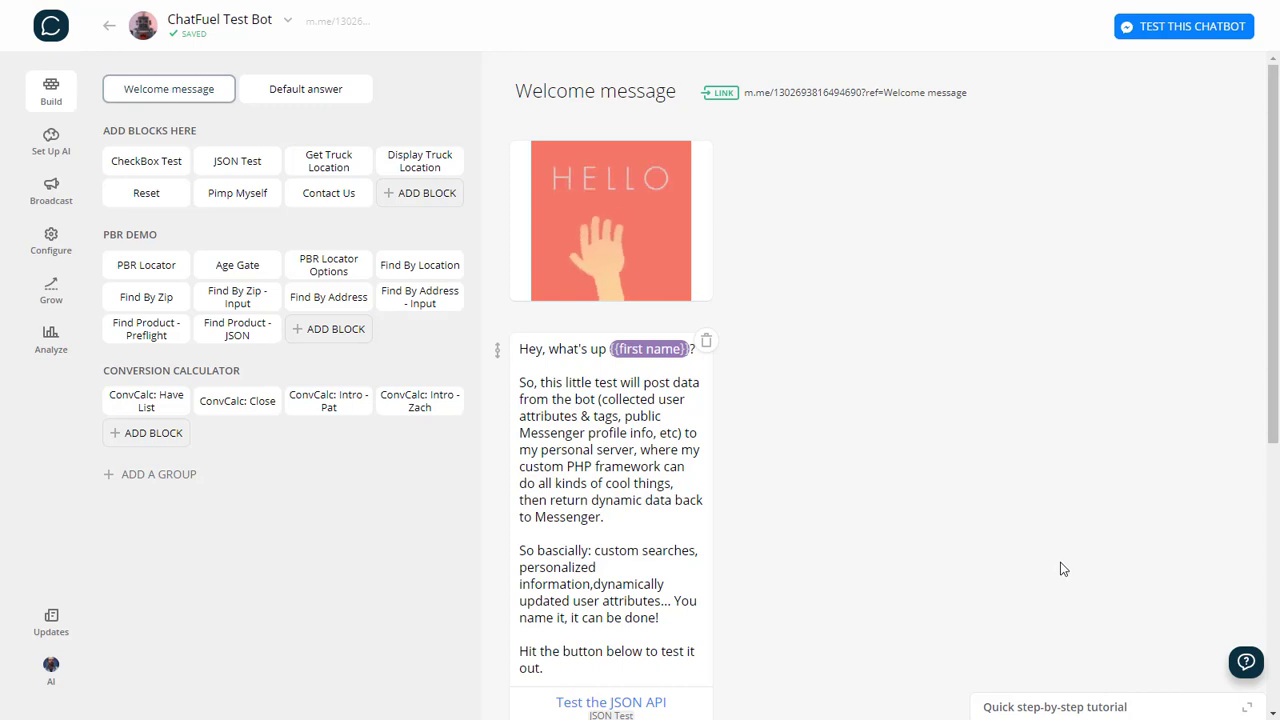
Open the Contact Us block and review its greeting, subject attribute and email/message cards.
left_click(345, 194)
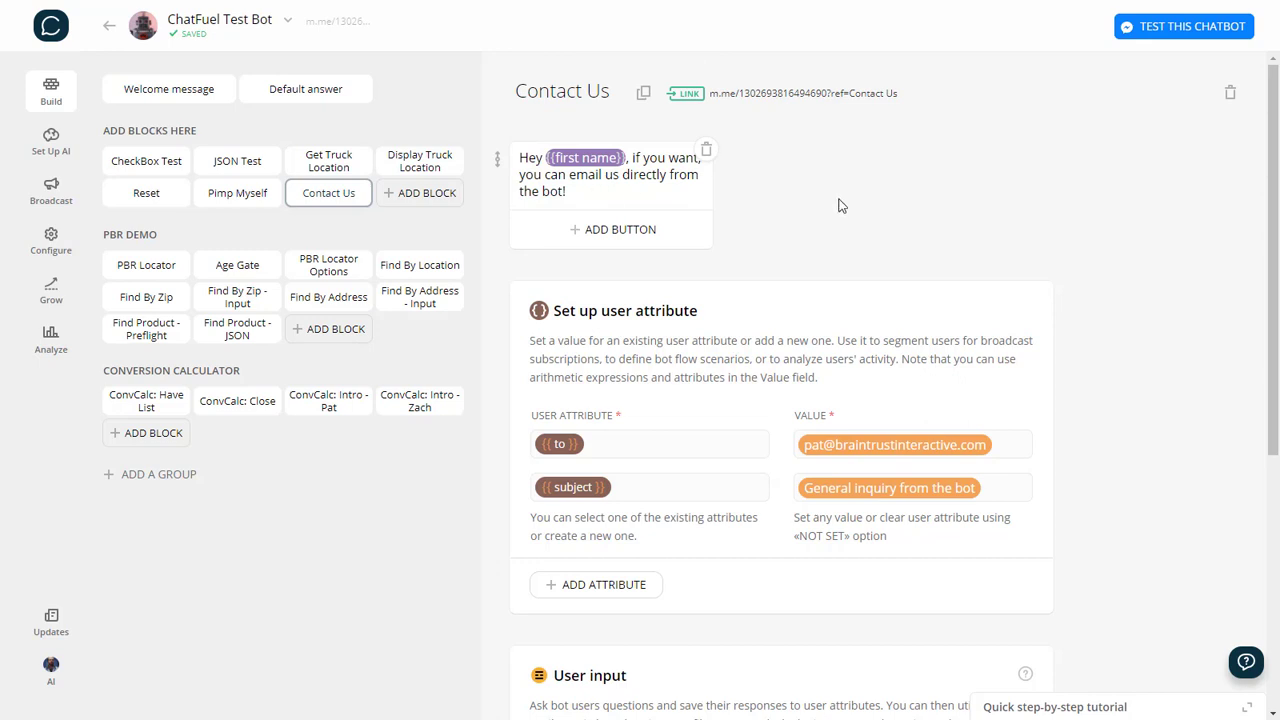
scroll(845, 180, "down", 2)
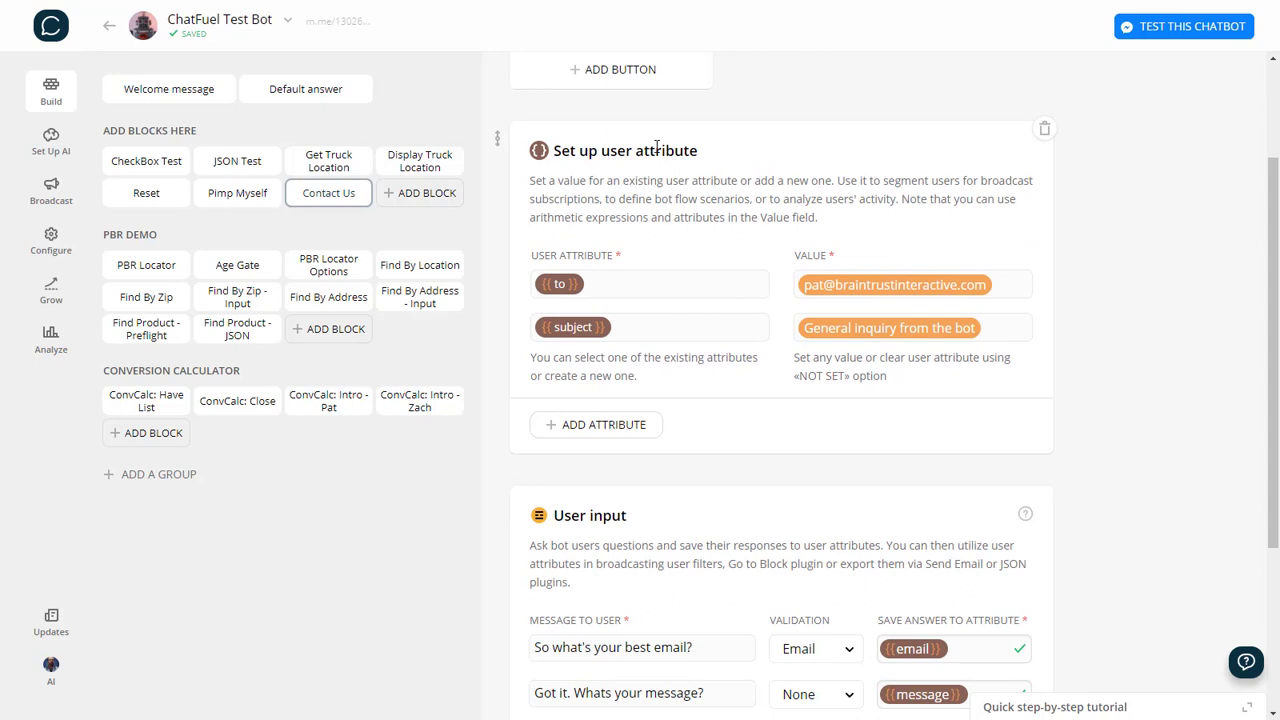
scroll(648, 153, "up", 1)
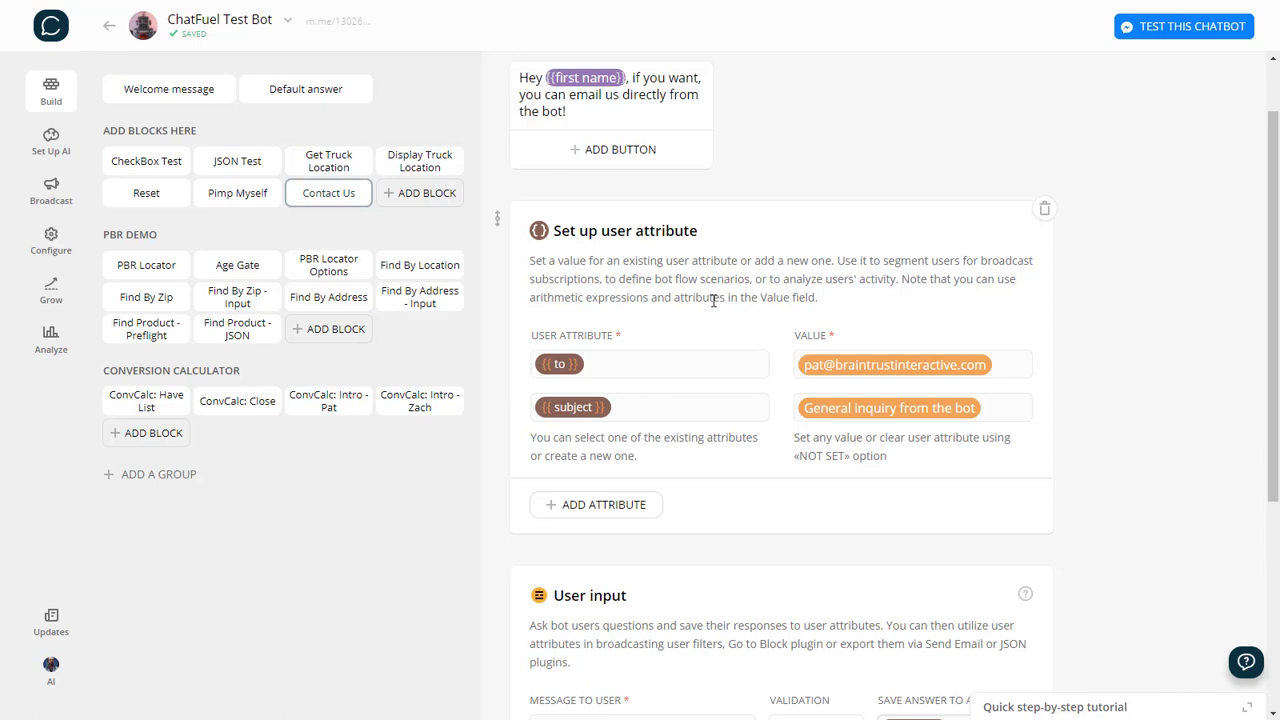
left_click(613, 410)
scroll(1026, 399, "down", 3)
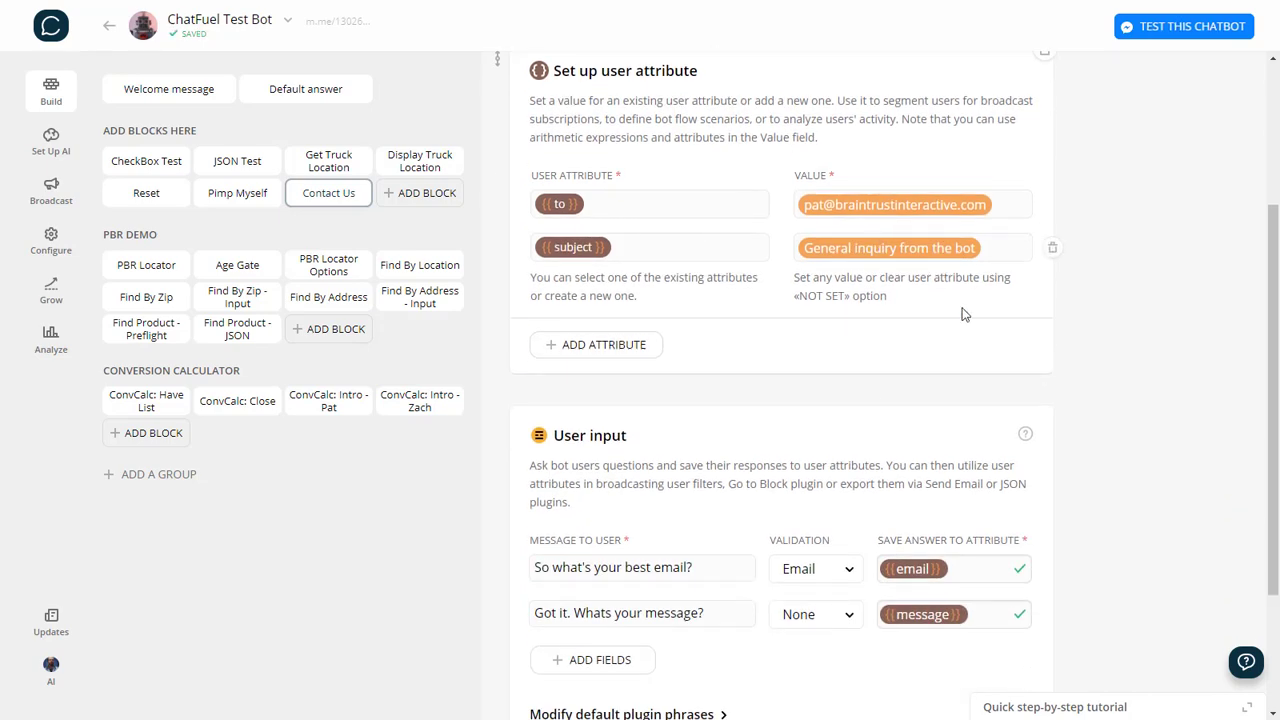
scroll(874, 374, "up", 3)
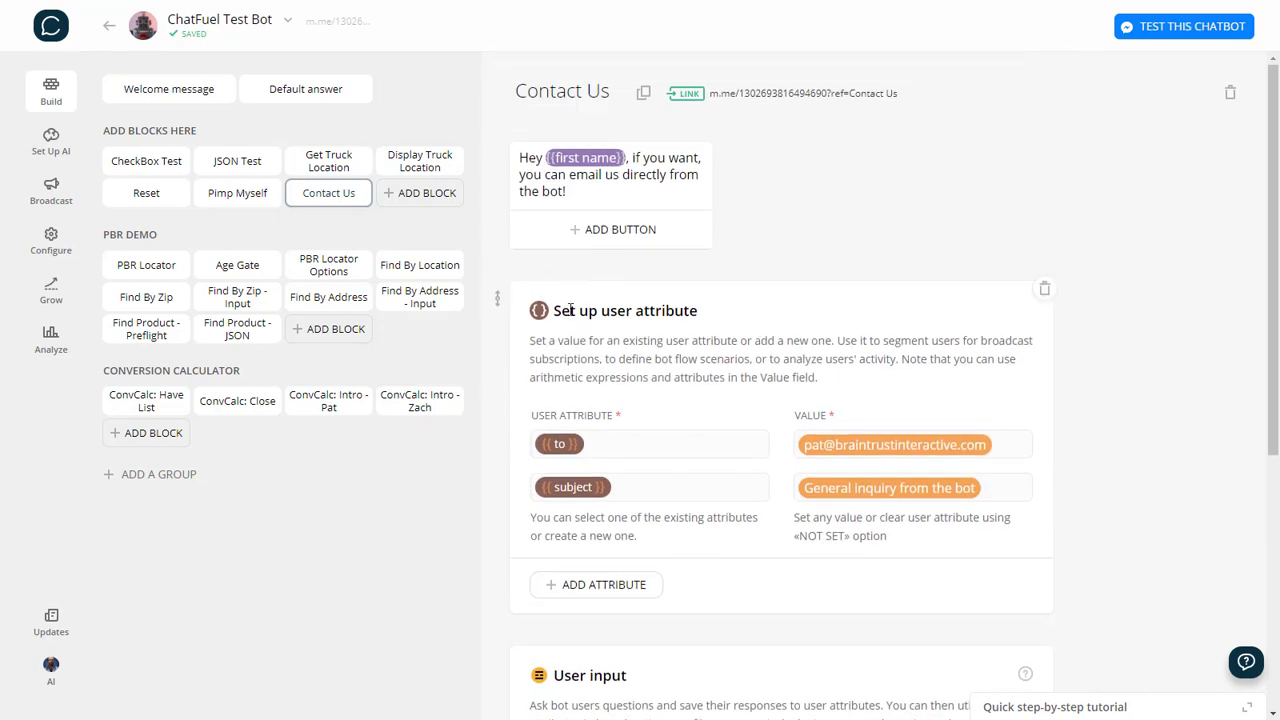
scroll(566, 256, "down", 1)
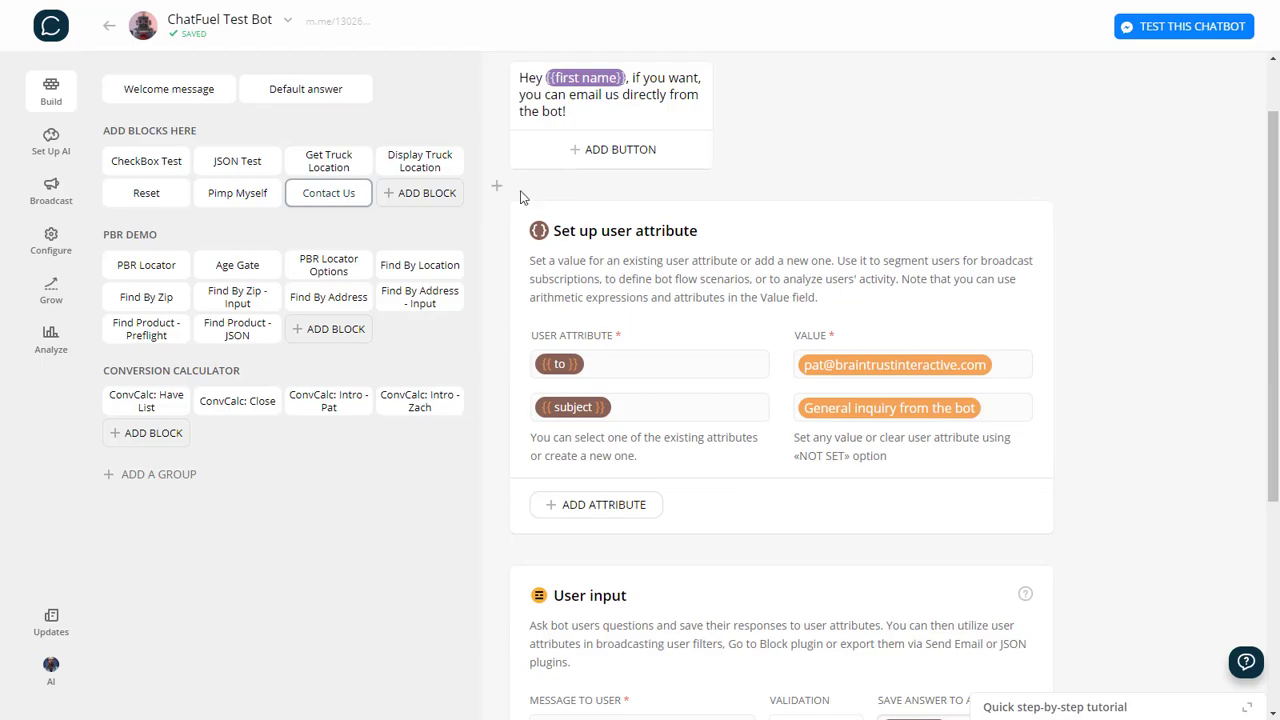
Browse the Chatfuel plugin list at two card positions without adding anything.
left_click(498, 184)
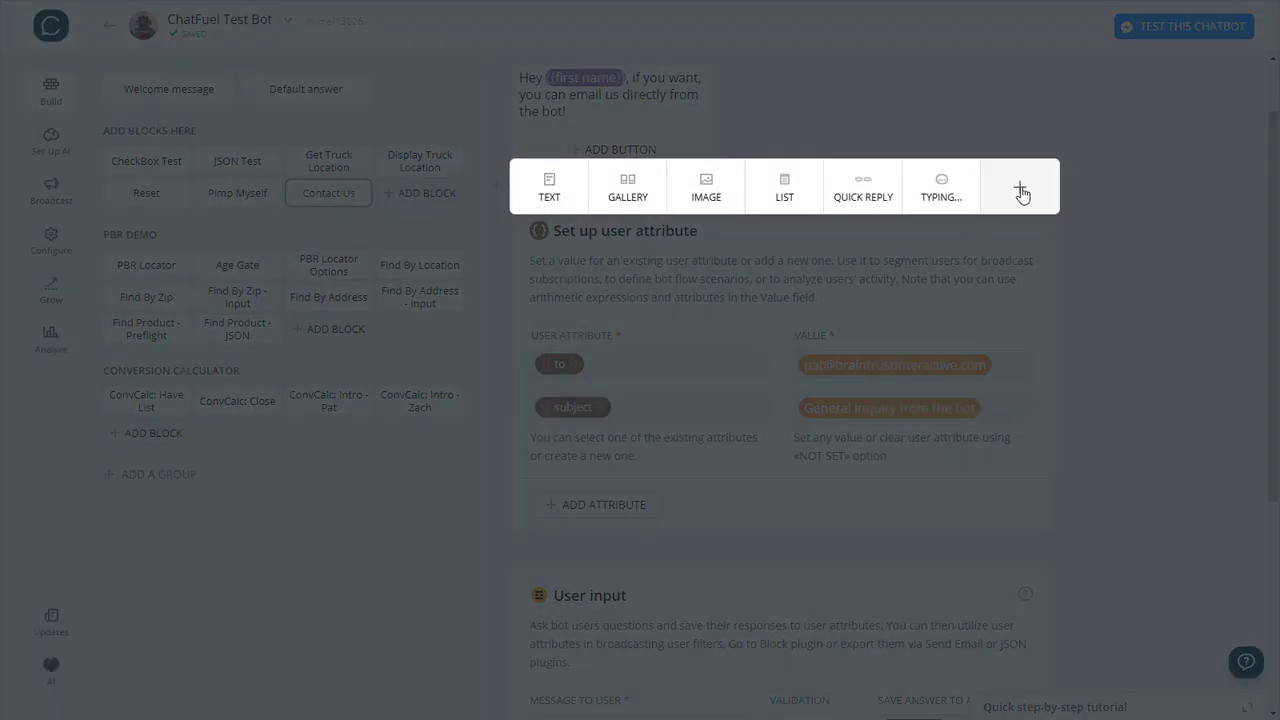
left_click(1019, 188)
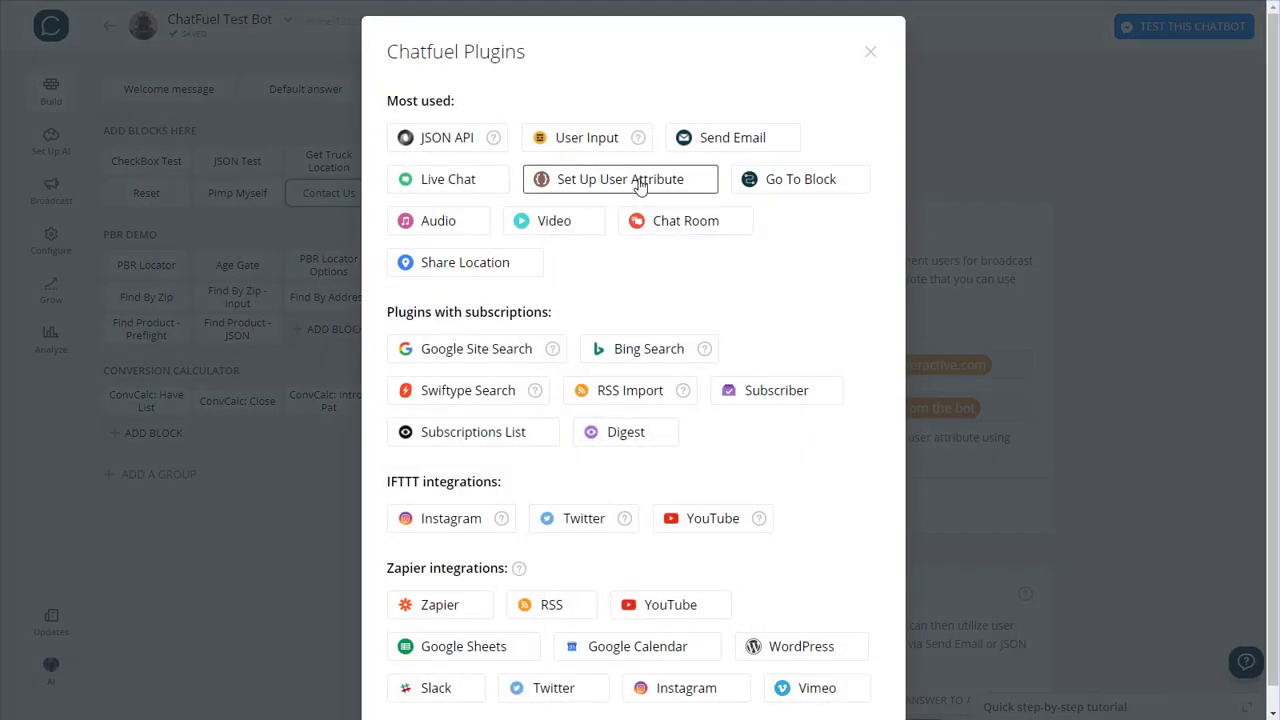
left_click(870, 53)
scroll(1108, 203, "down", 2)
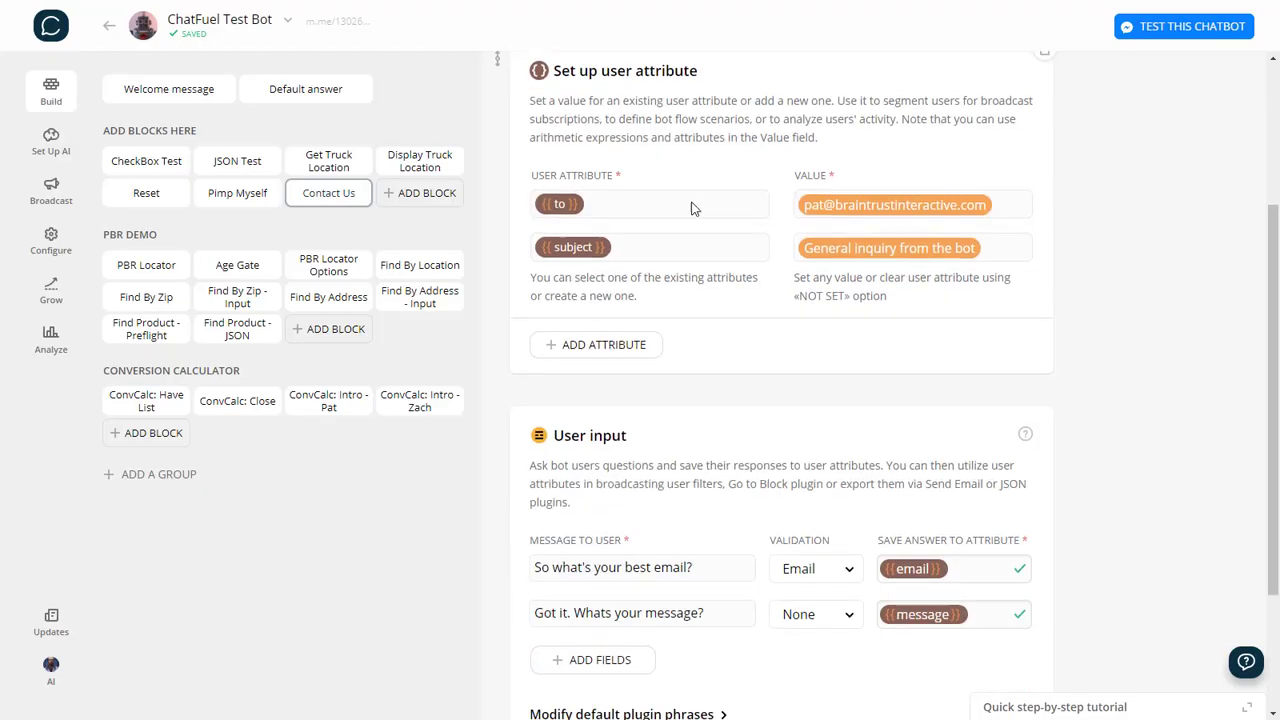
scroll(1014, 280, "down", 2)
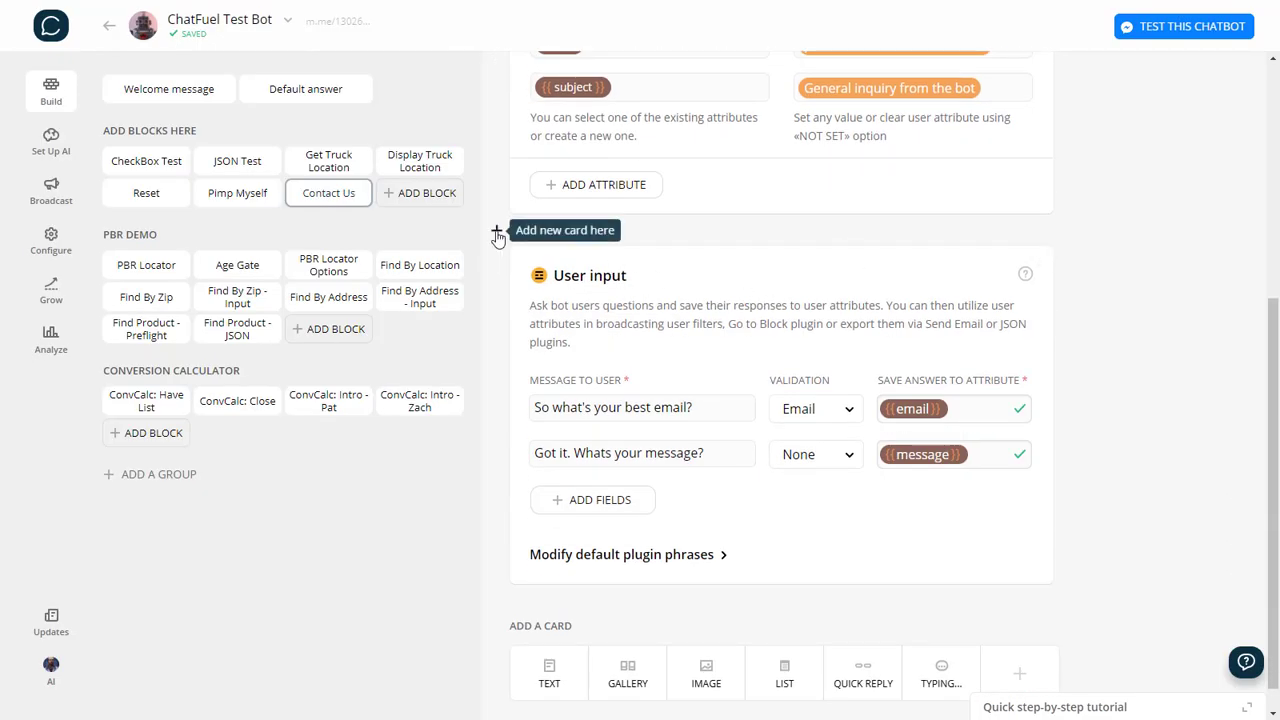
left_click(499, 230)
left_click(1020, 237)
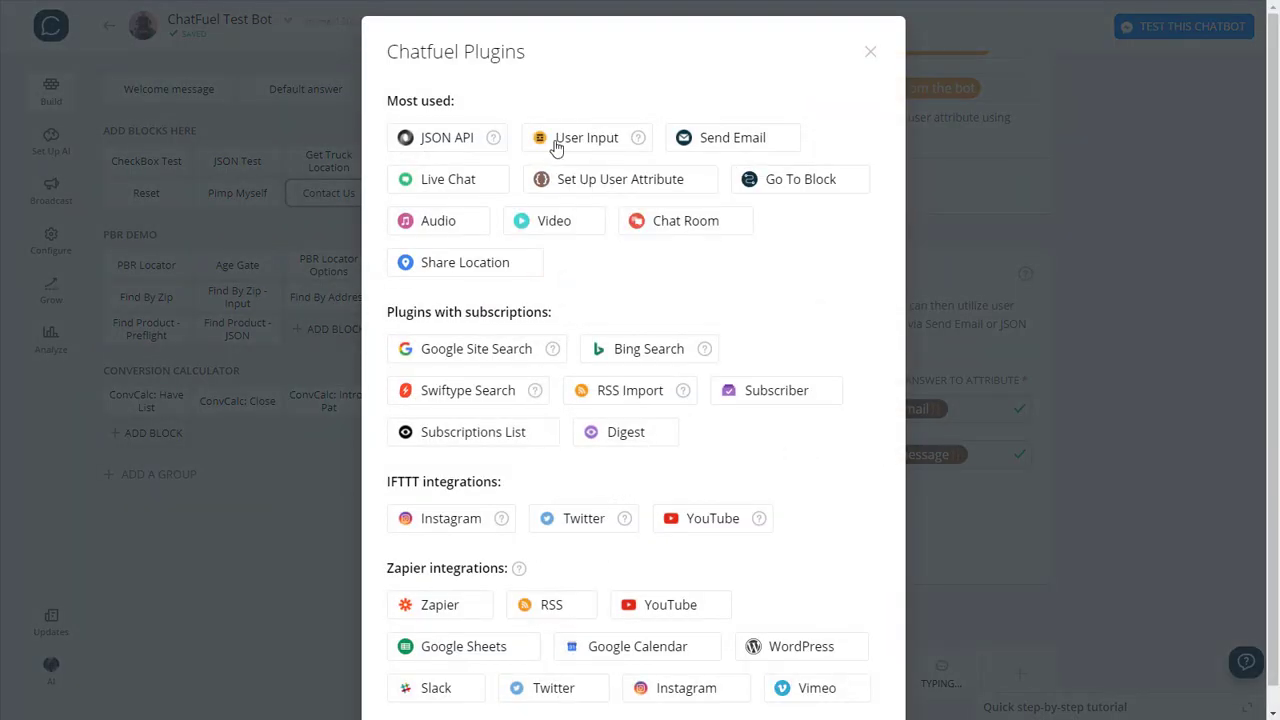
left_click(871, 52)
scroll(900, 330, "down", 1)
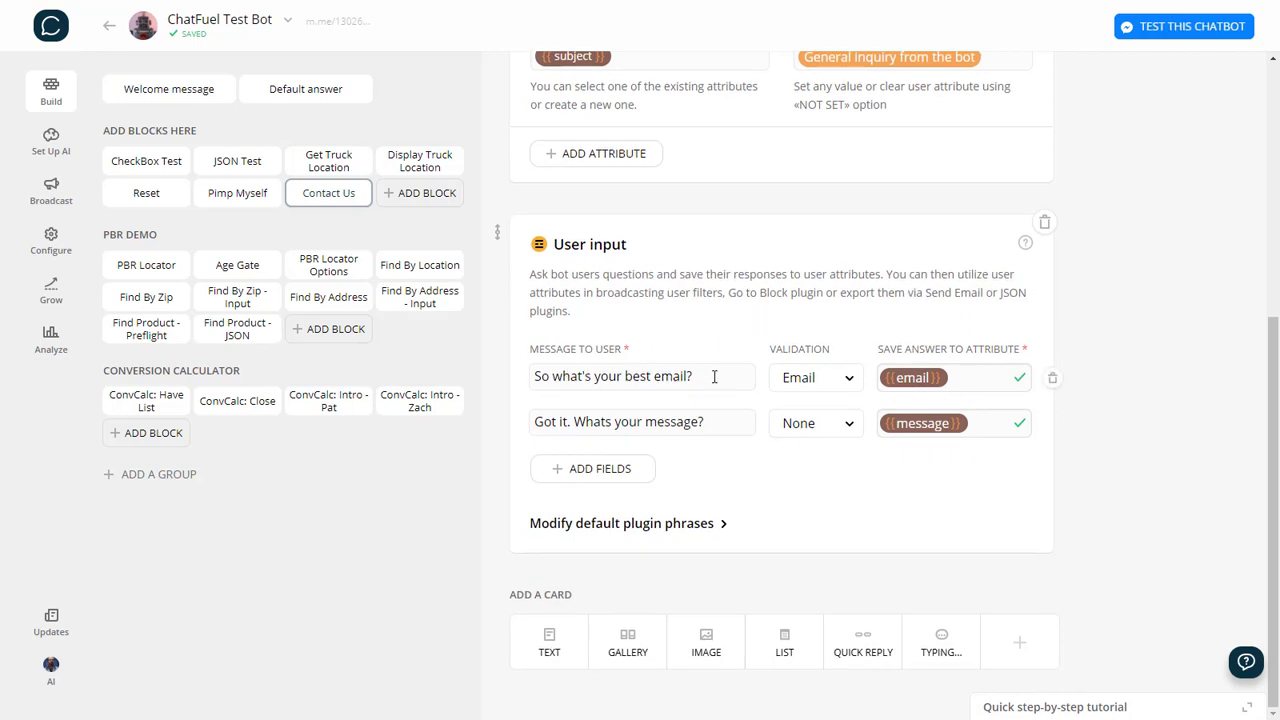
Keep the email attribute as a tag and append a JSON API card to the block.
left_click(968, 378)
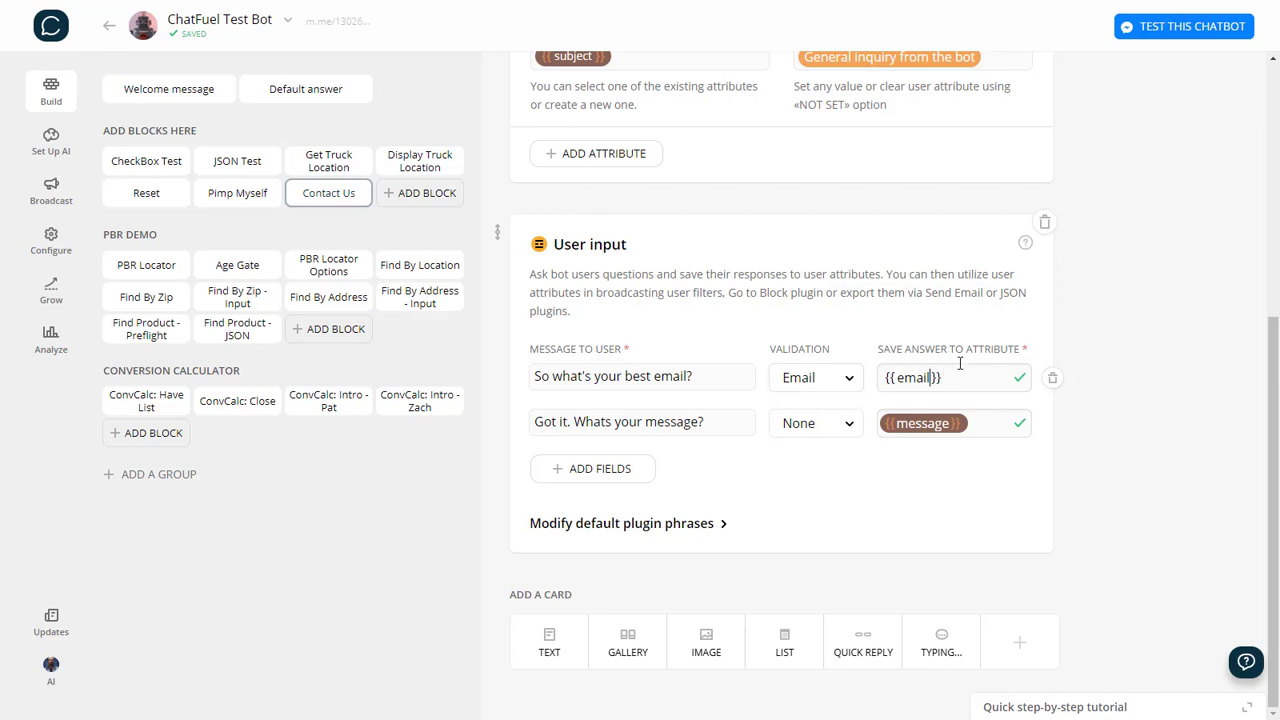
left_click(1122, 329)
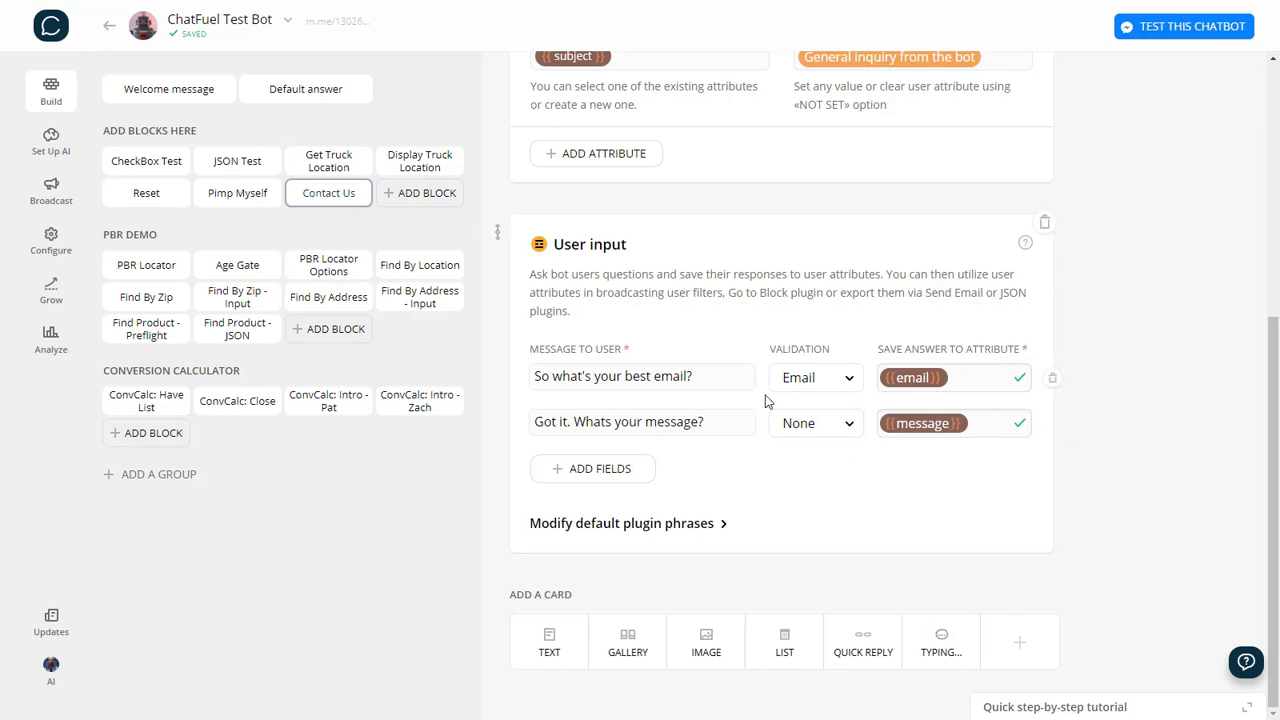
left_click(1022, 645)
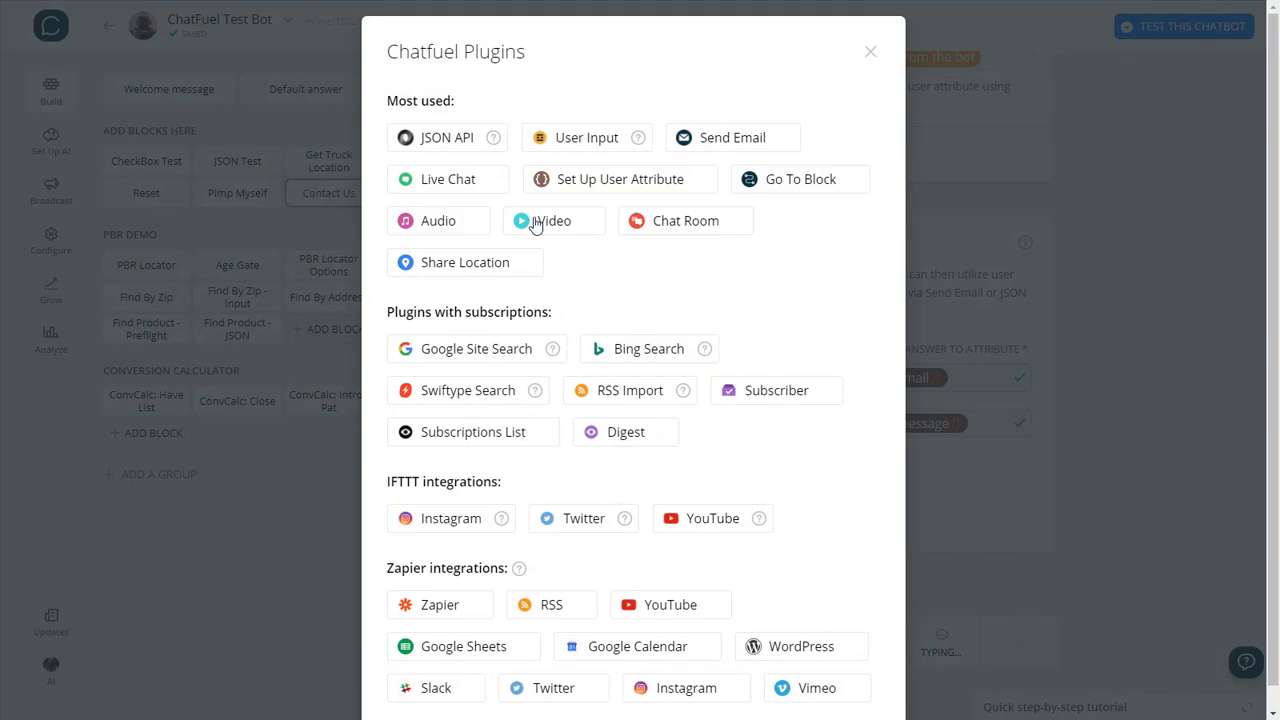
left_click(465, 138)
scroll(1131, 472, "down", 3)
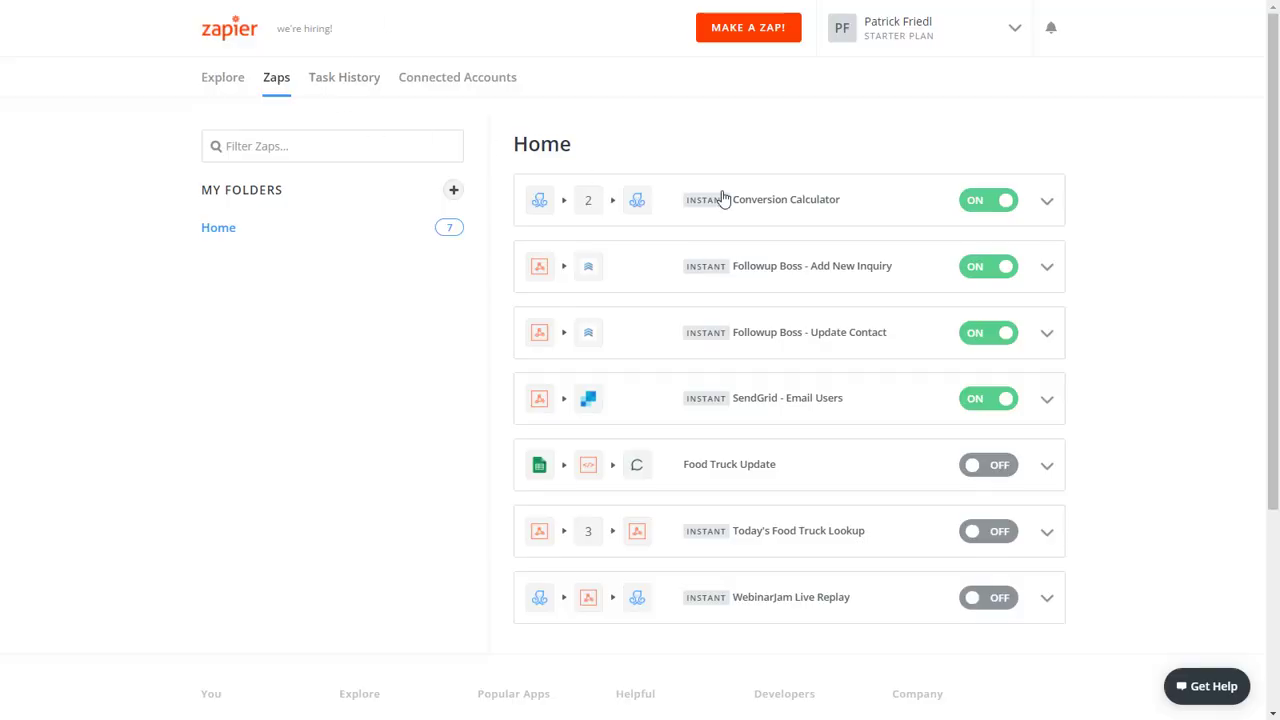
Create a new Zap with a Webhooks by Zapier Catch Hook trigger and copy its webhook URL.
left_click(754, 28)
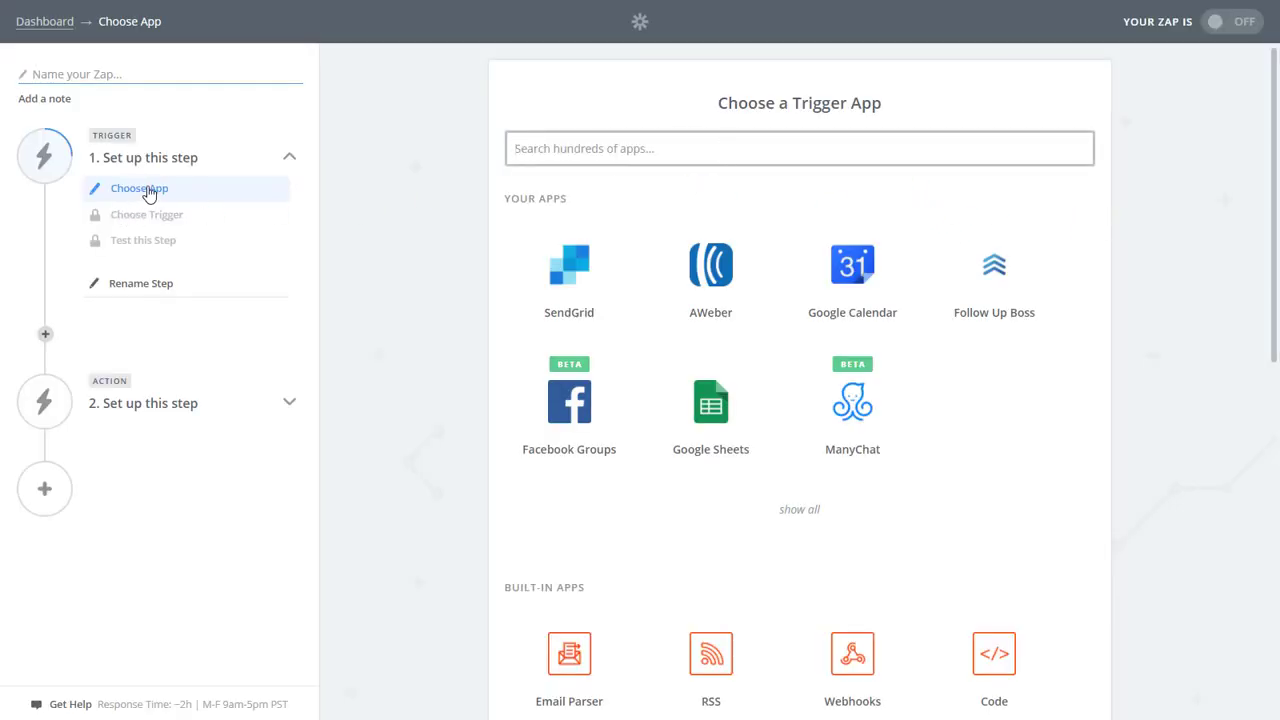
left_click(877, 662)
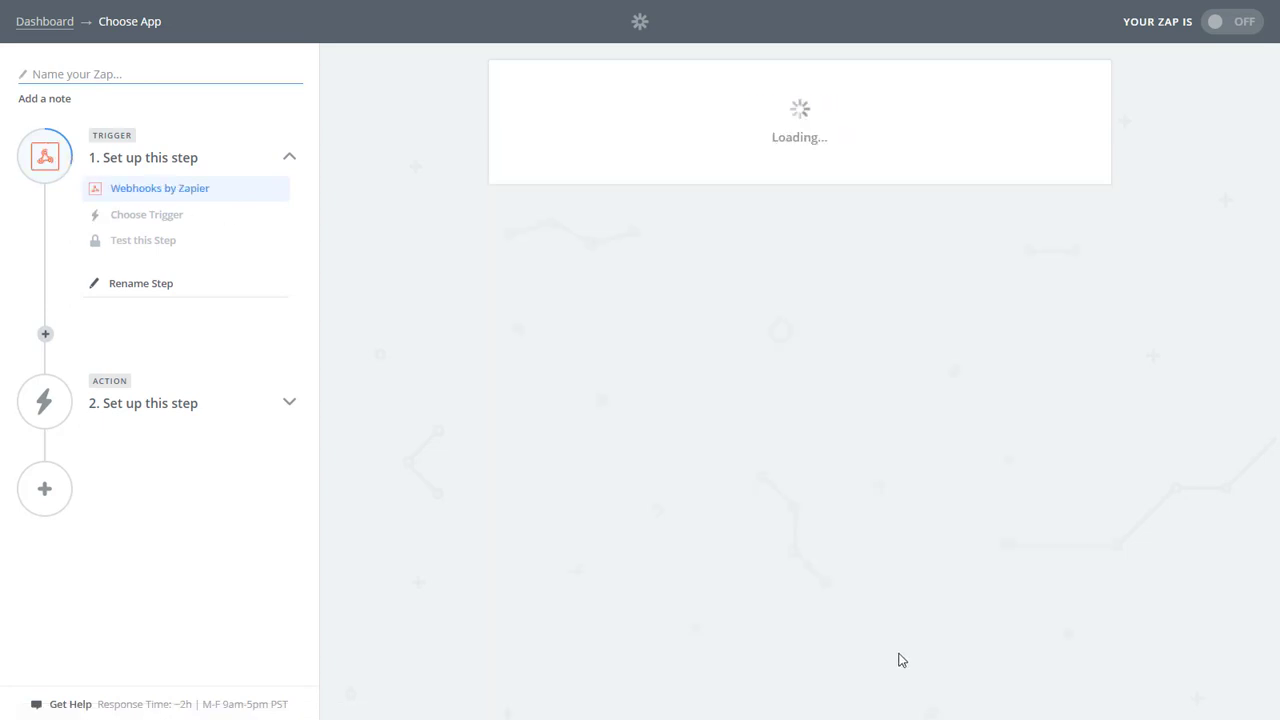
left_click(618, 355)
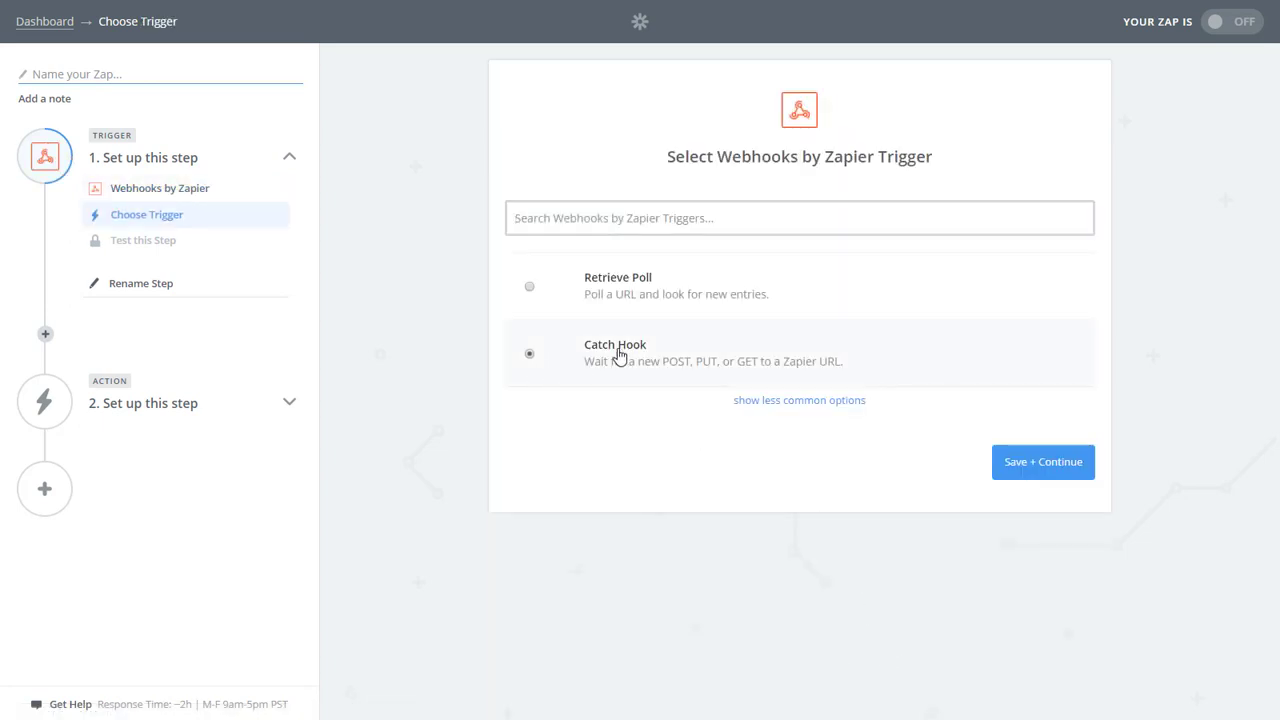
left_click(1045, 458)
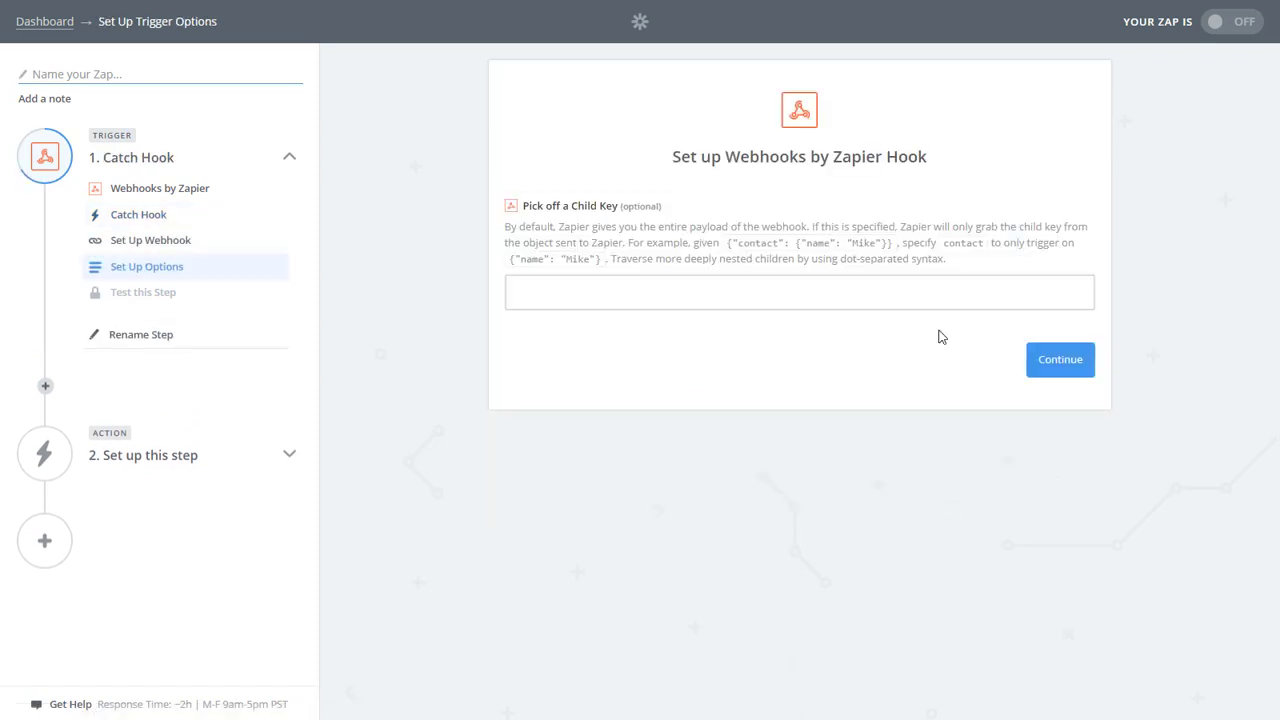
left_click(1060, 370)
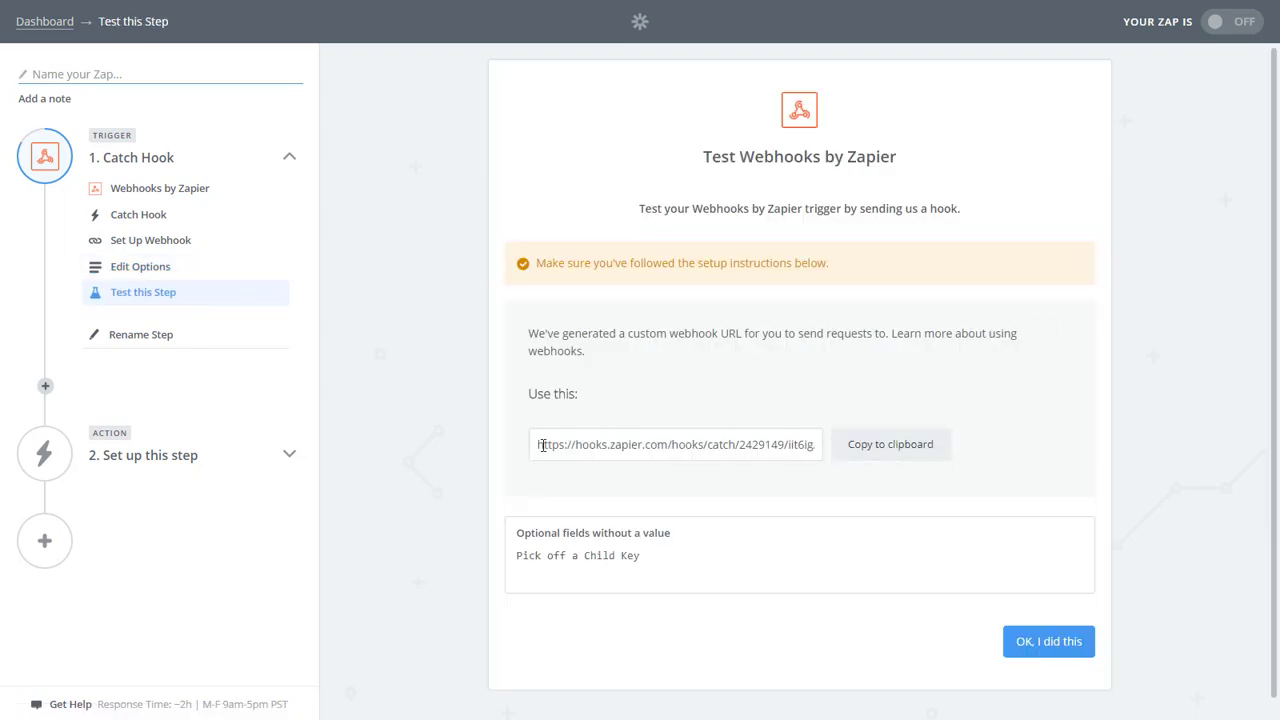
left_click(876, 455)
Paste the Zapier webhook URL into the JSON API card and set the request type to POST.
key("ctrl+Tab")
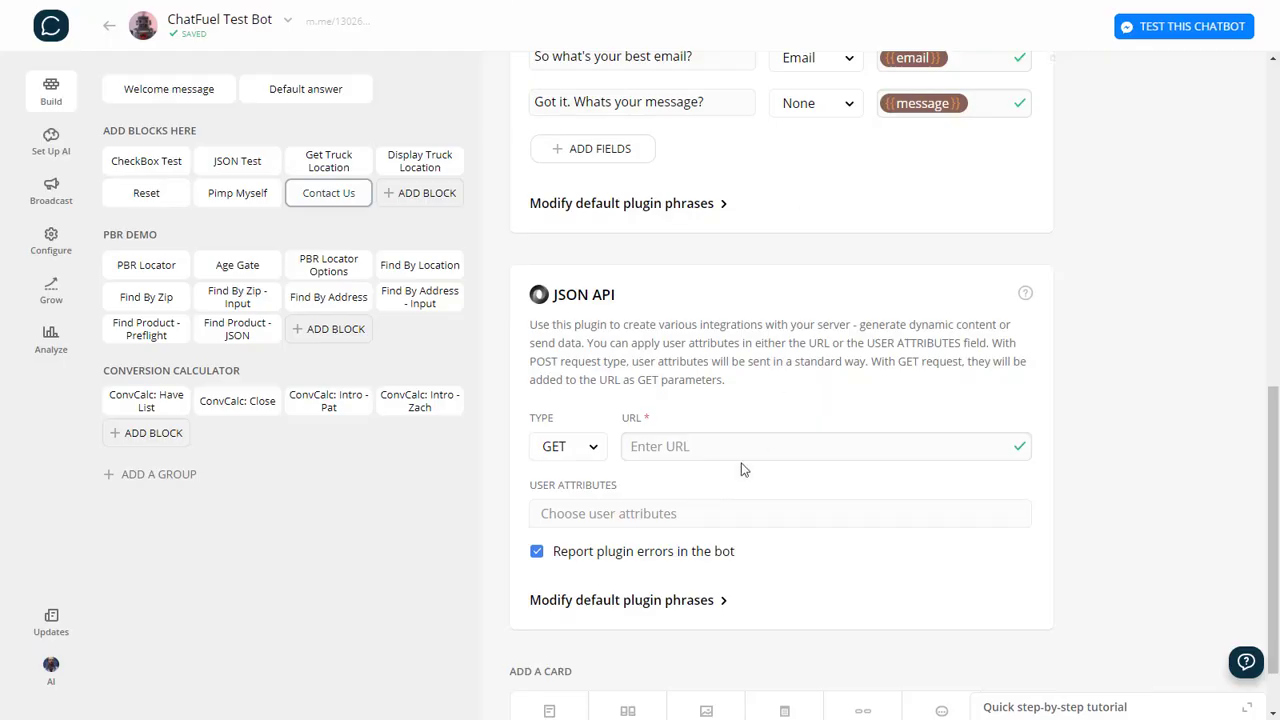
key("ctrl+v")
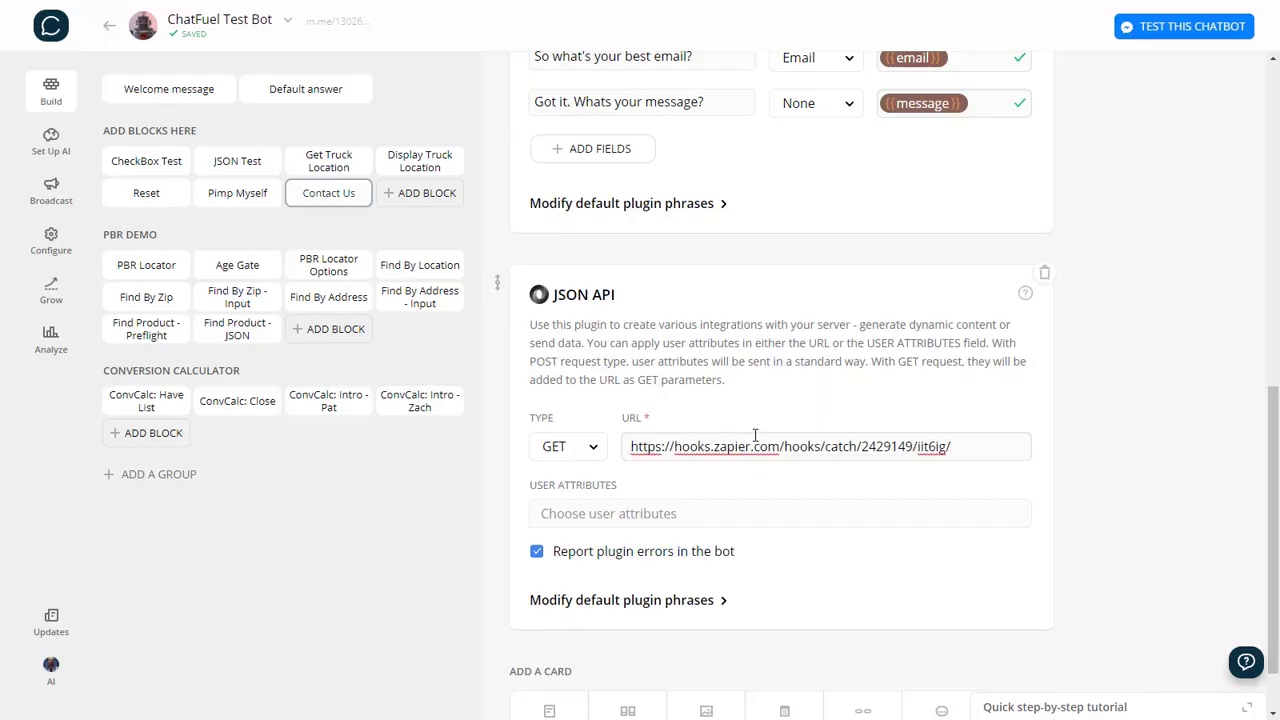
left_click(581, 450)
left_click(560, 479)
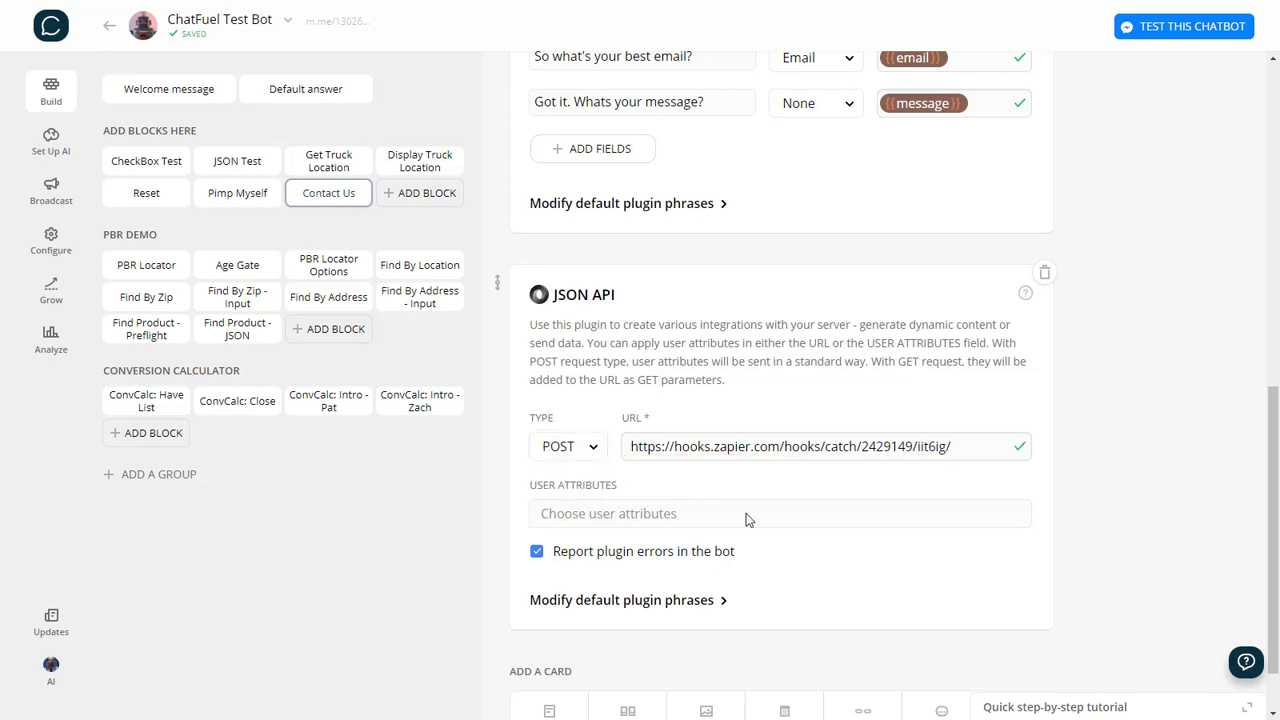
Add the first name and last name user attributes to the JSON API request.
left_click(681, 517)
type("{{")
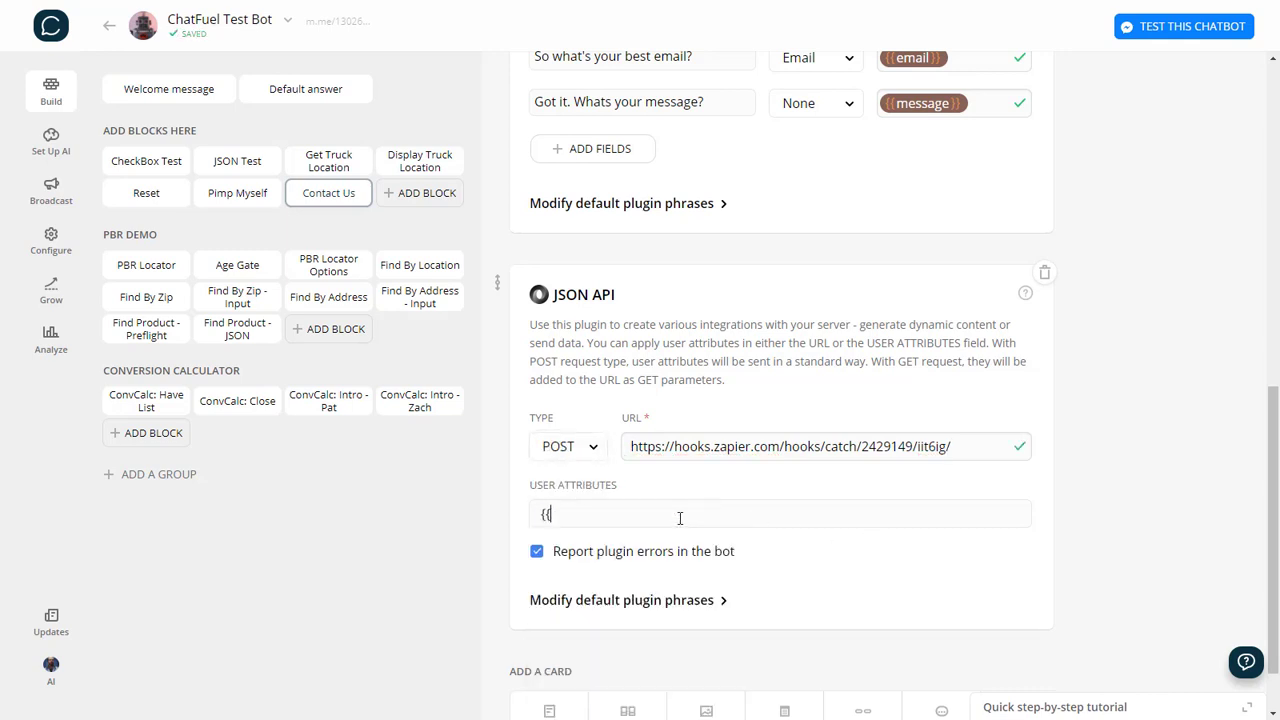
key("BackSpace")
key("BackSpace")
key("BackSpace")
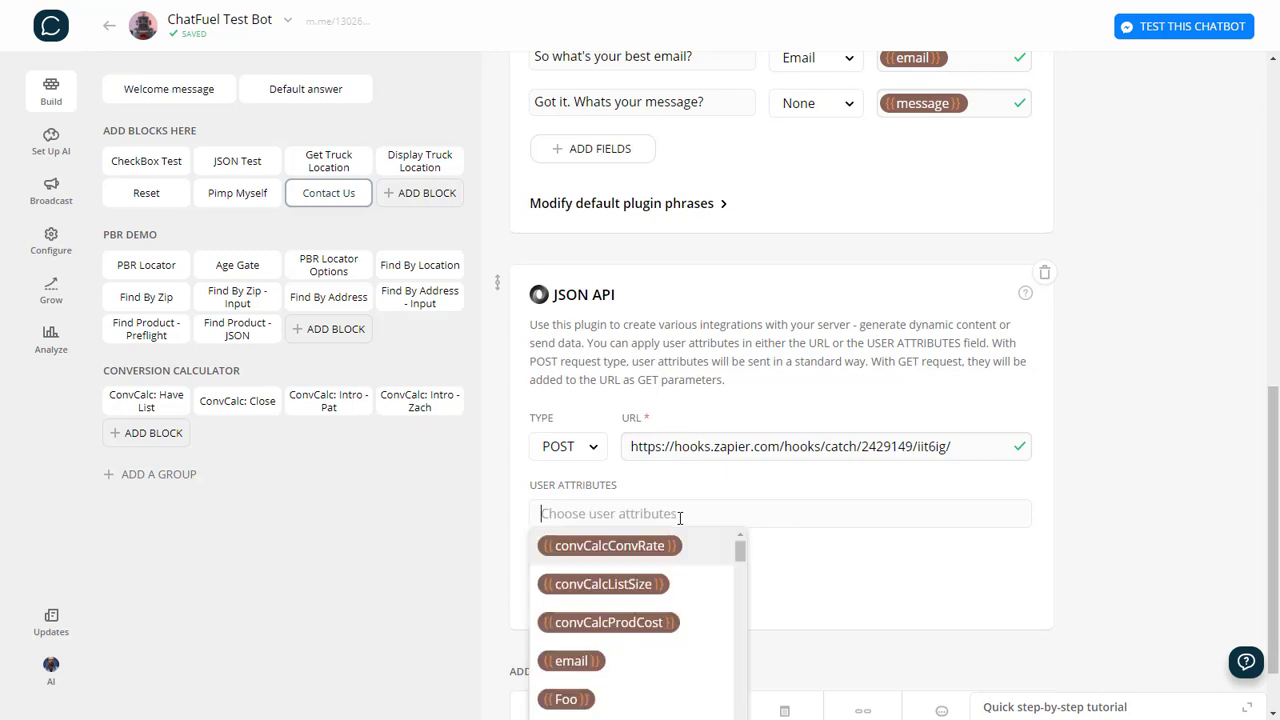
scroll(690, 516, "down", 2)
scroll(697, 515, "down", 10)
scroll(694, 528, "down", 5)
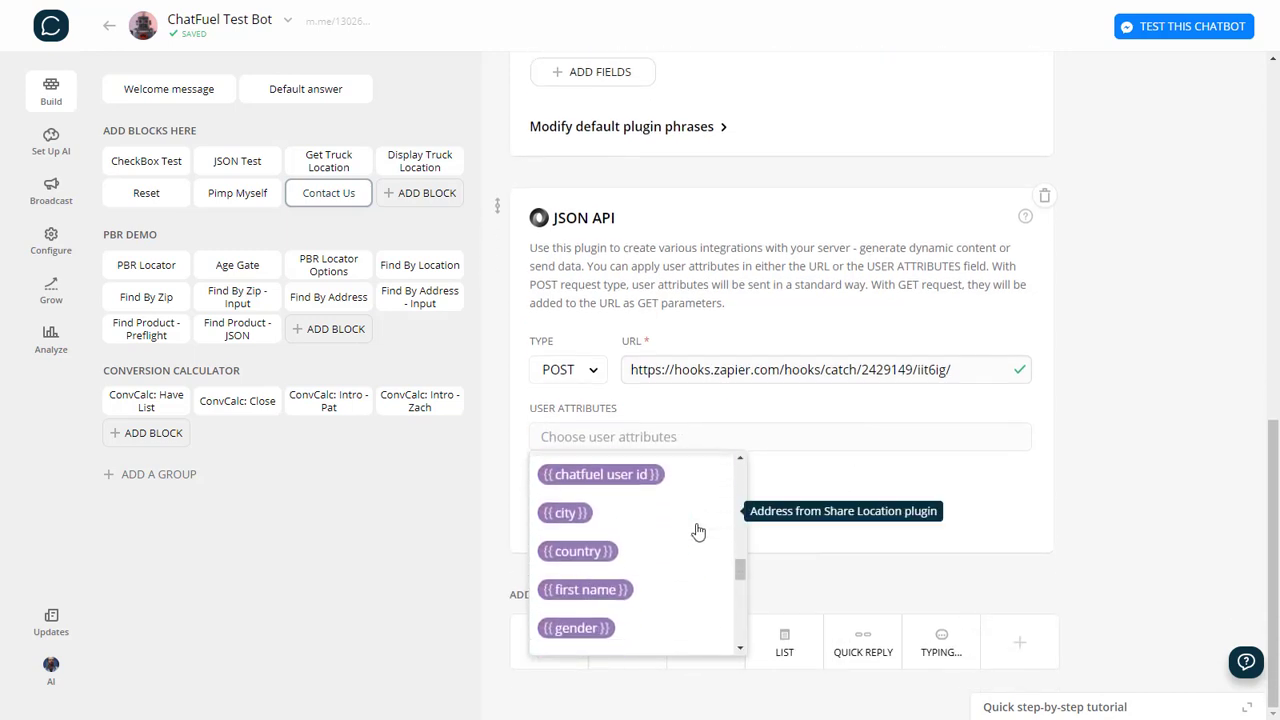
scroll(689, 520, "up", 2)
left_click(572, 508)
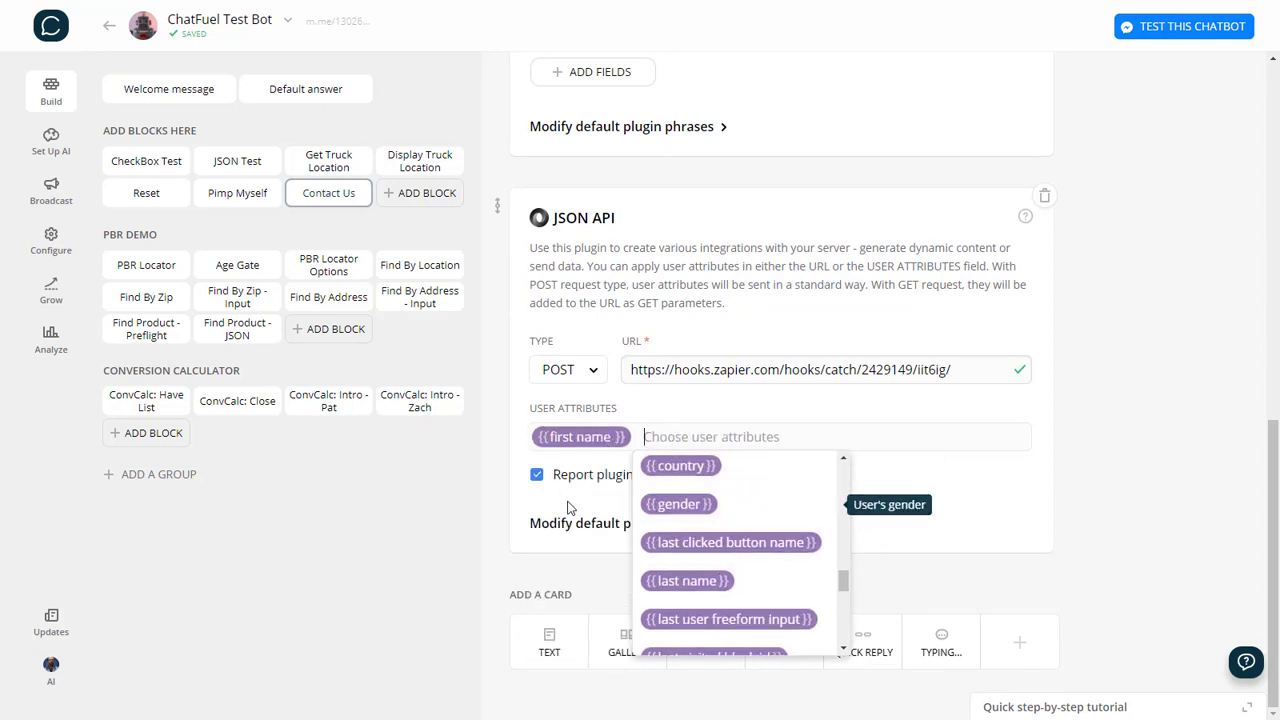
scroll(712, 512, "down", 2)
left_click(714, 506)
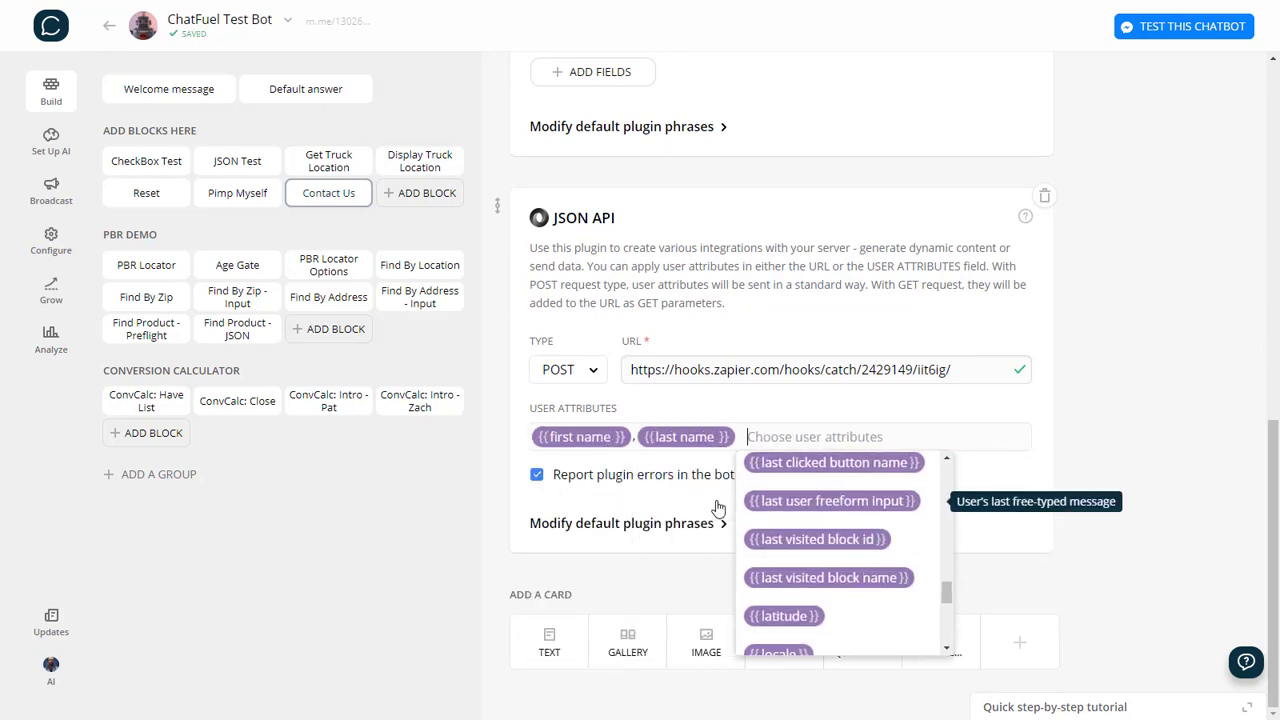
Add the to, subject, email and message attributes to the request.
scroll(857, 590, "up", 3)
scroll(857, 590, "up", 6)
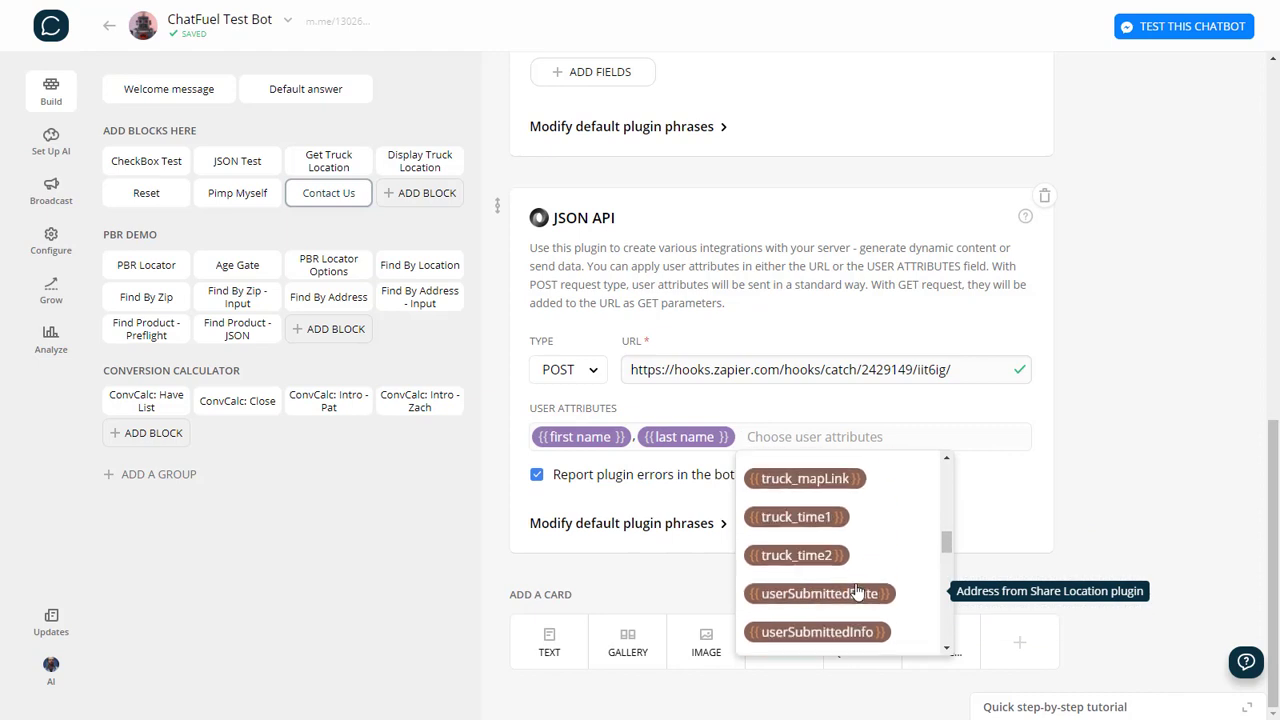
scroll(860, 580, "down", 2)
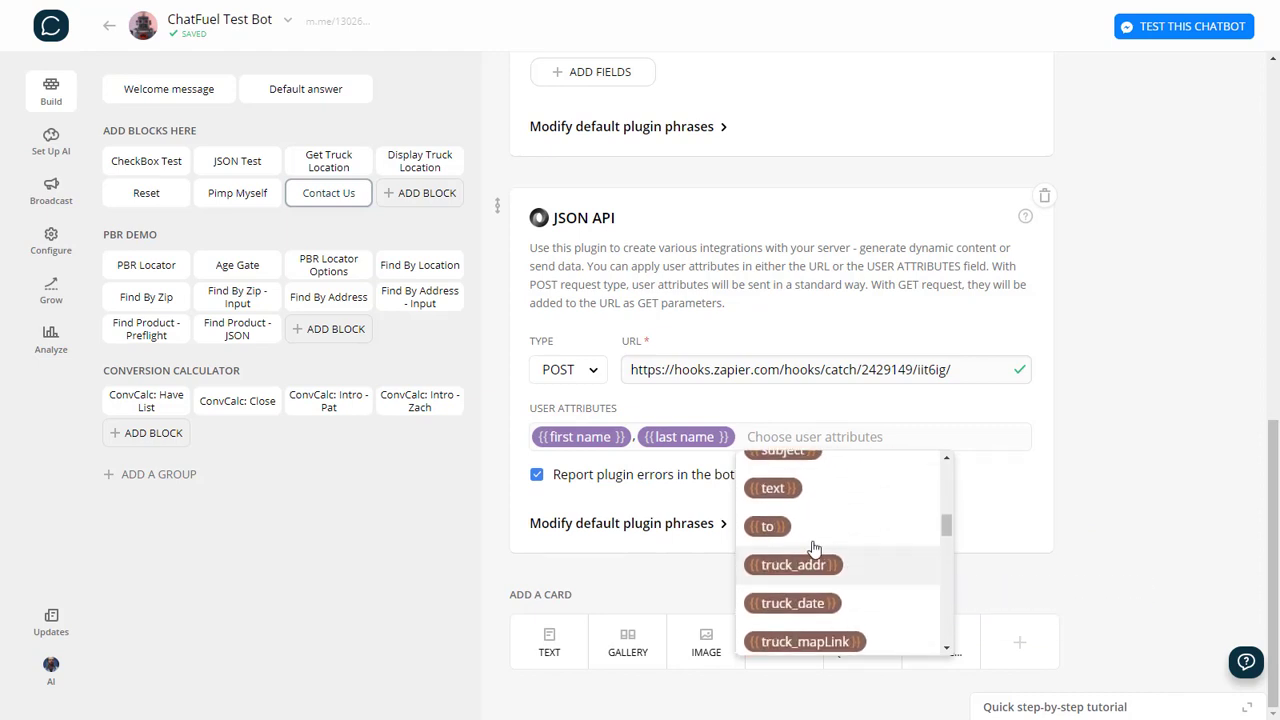
left_click(766, 528)
scroll(895, 520, "up", 2)
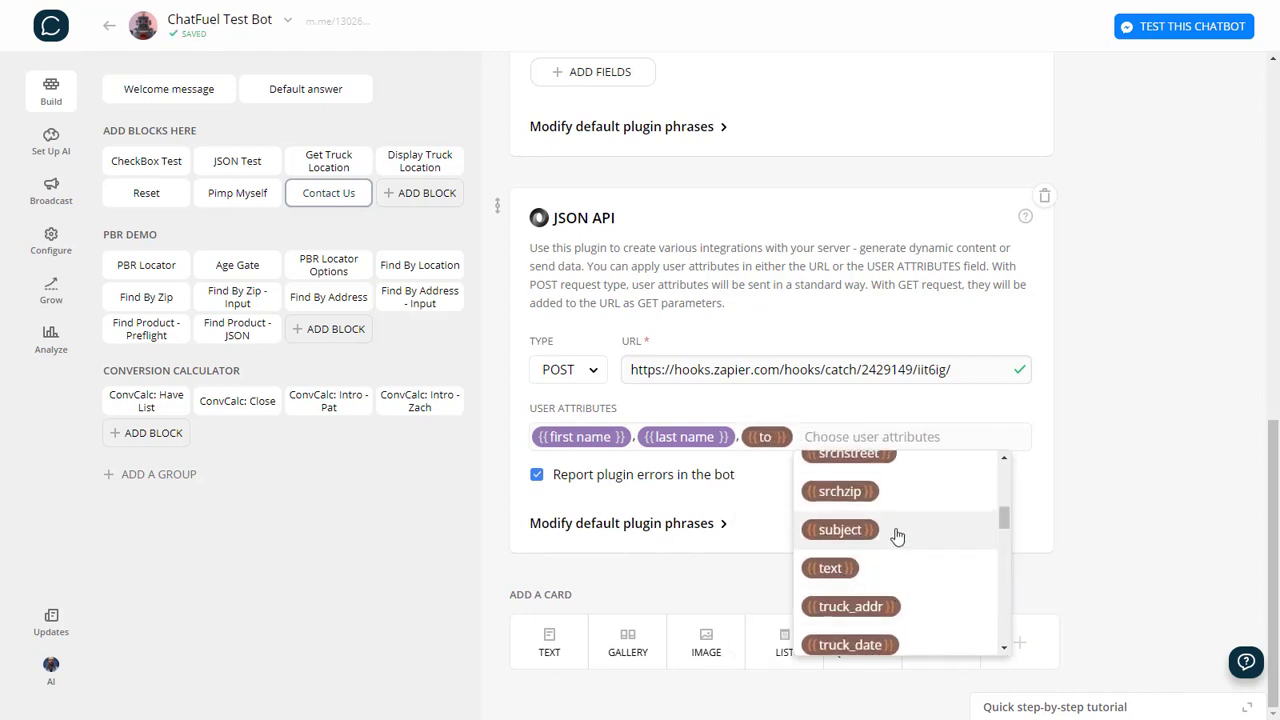
left_click(840, 530)
scroll(620, 550, "up", 5)
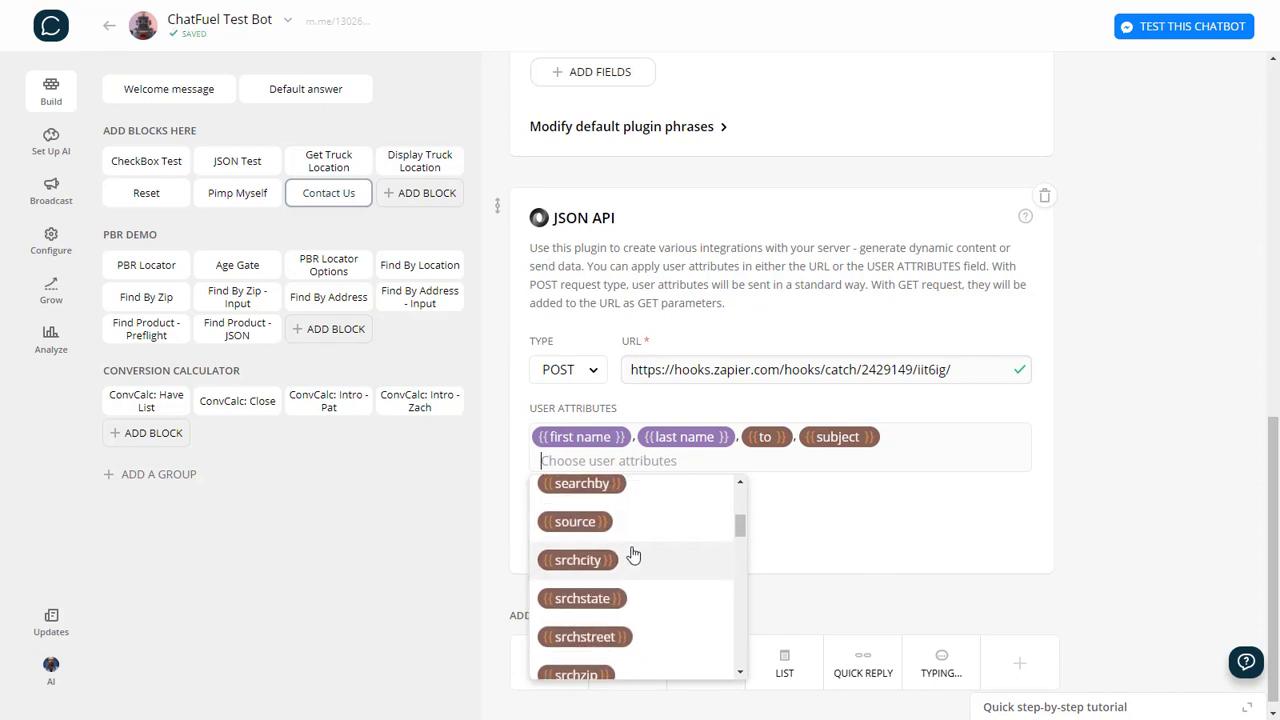
left_click(645, 604)
scroll(650, 595, "down", 3)
scroll(645, 580, "up", 1)
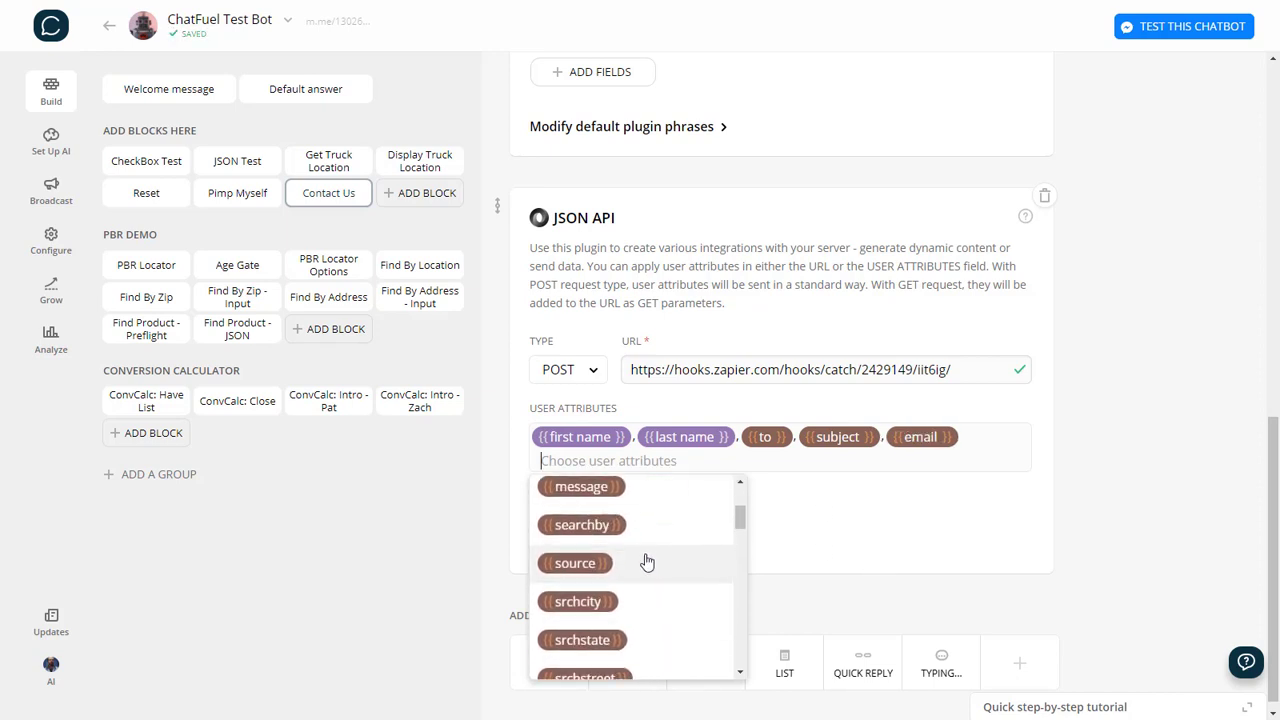
left_click(606, 490)
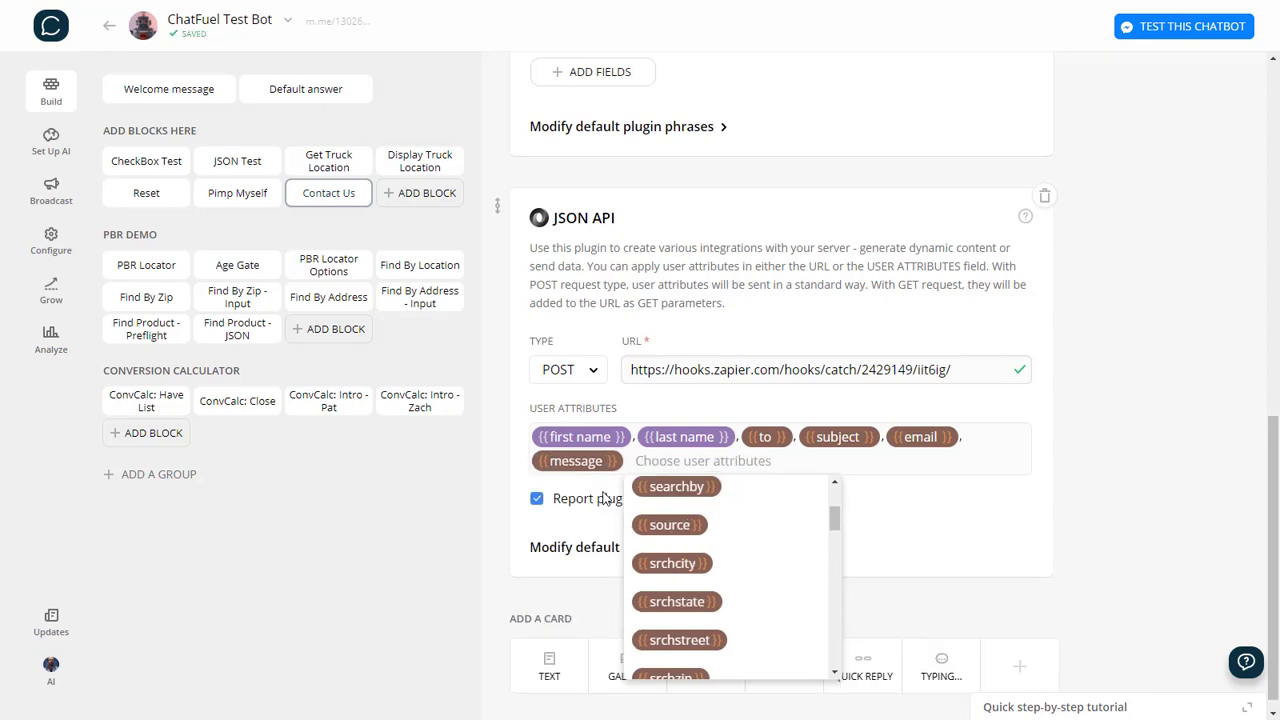
left_click(1105, 459)
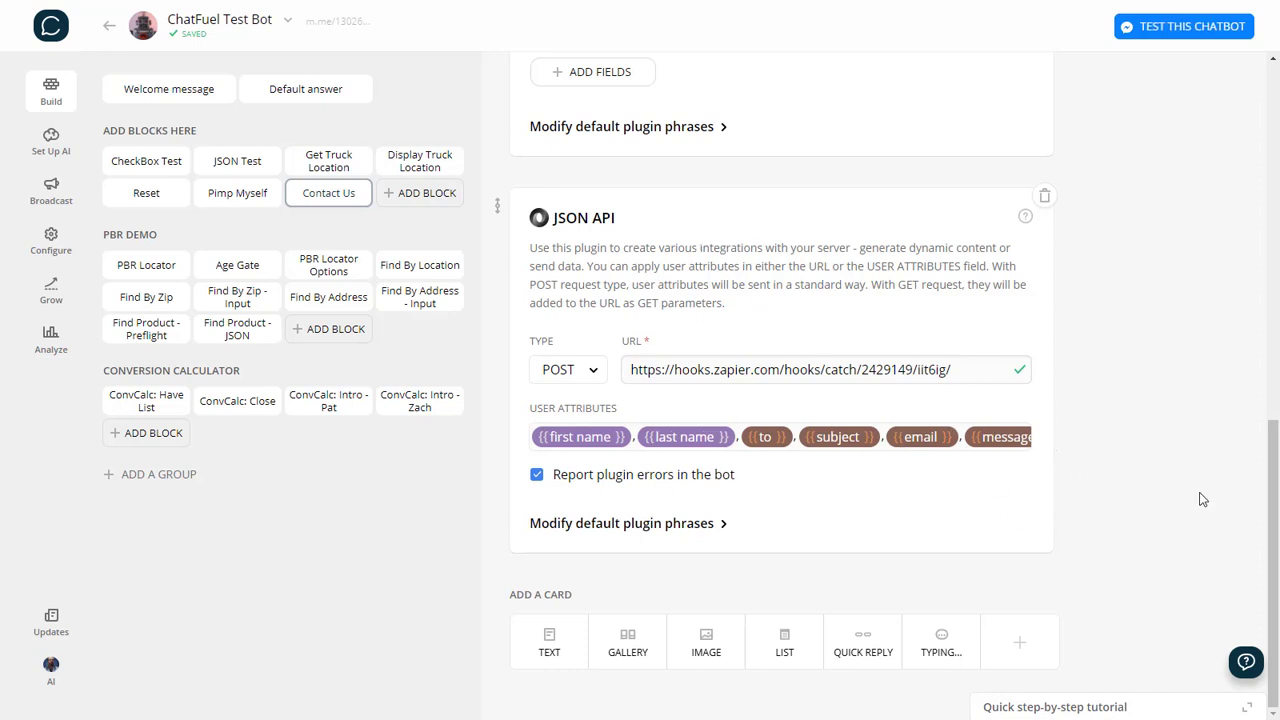
Add a text card after the JSON API plugin reading "Ok, thanks very much! We'll get back to you ASAP.".
left_click(547, 645)
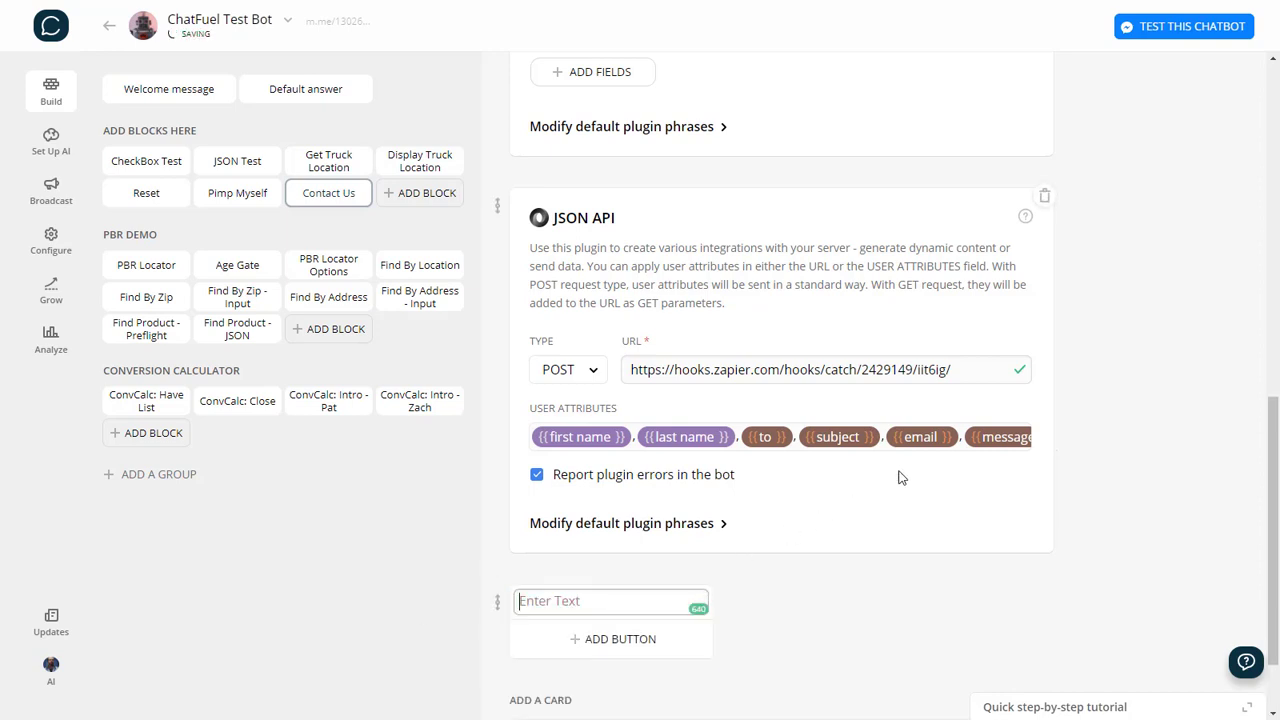
scroll(700, 500, "down", 1)
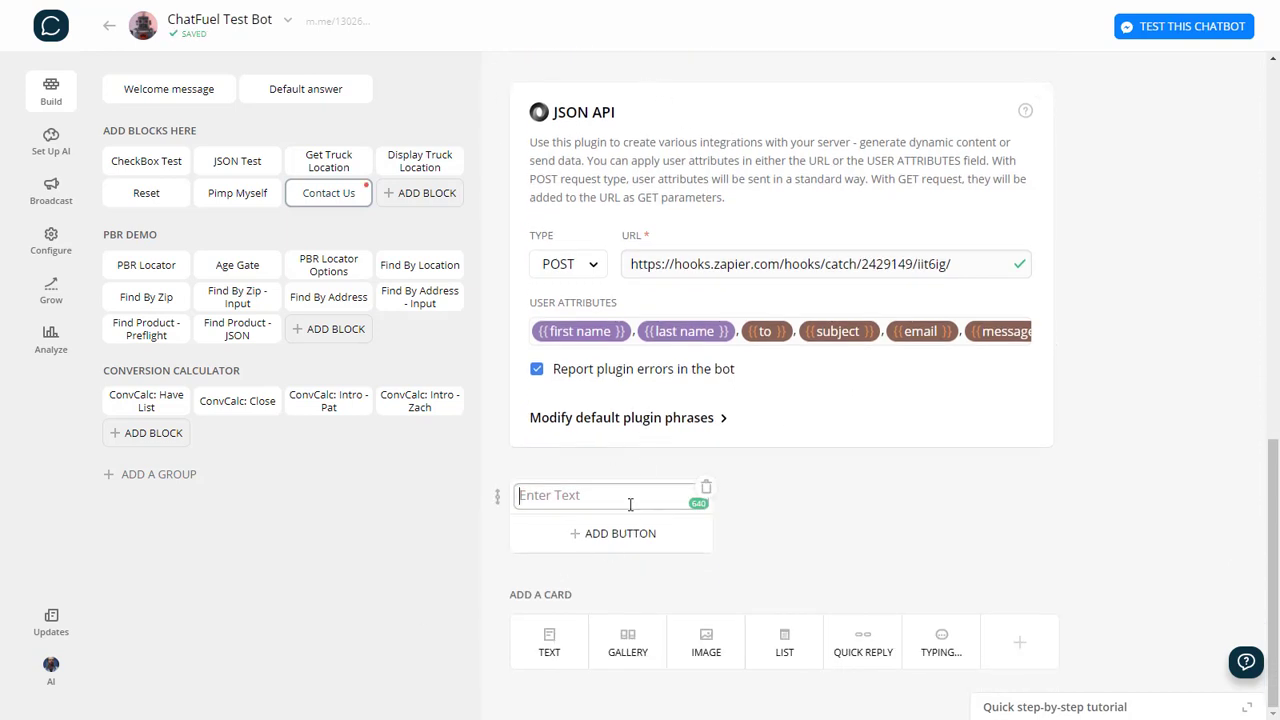
type("Ok, thanks very much! Well")
type(" get back yo ")
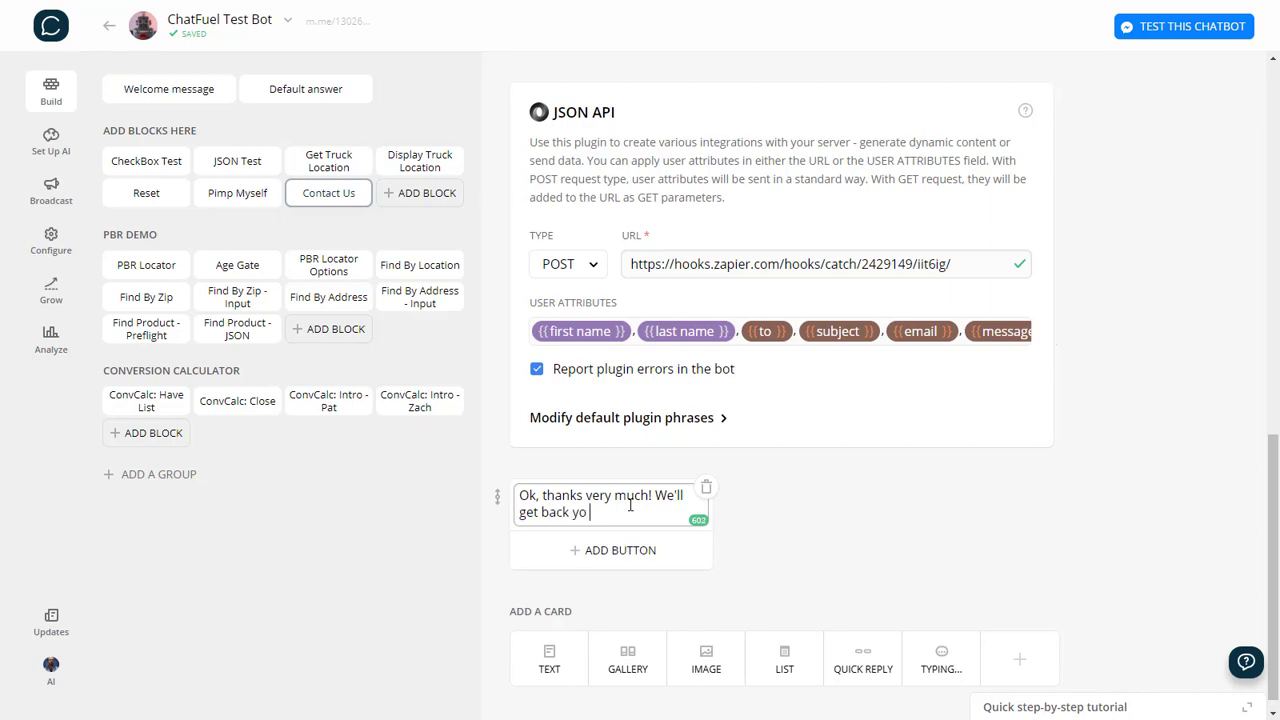
type("o you ASAP.")
left_click(848, 517)
Scroll through the finished Contact Us block to check each card.
scroll(1081, 518, "up", 10)
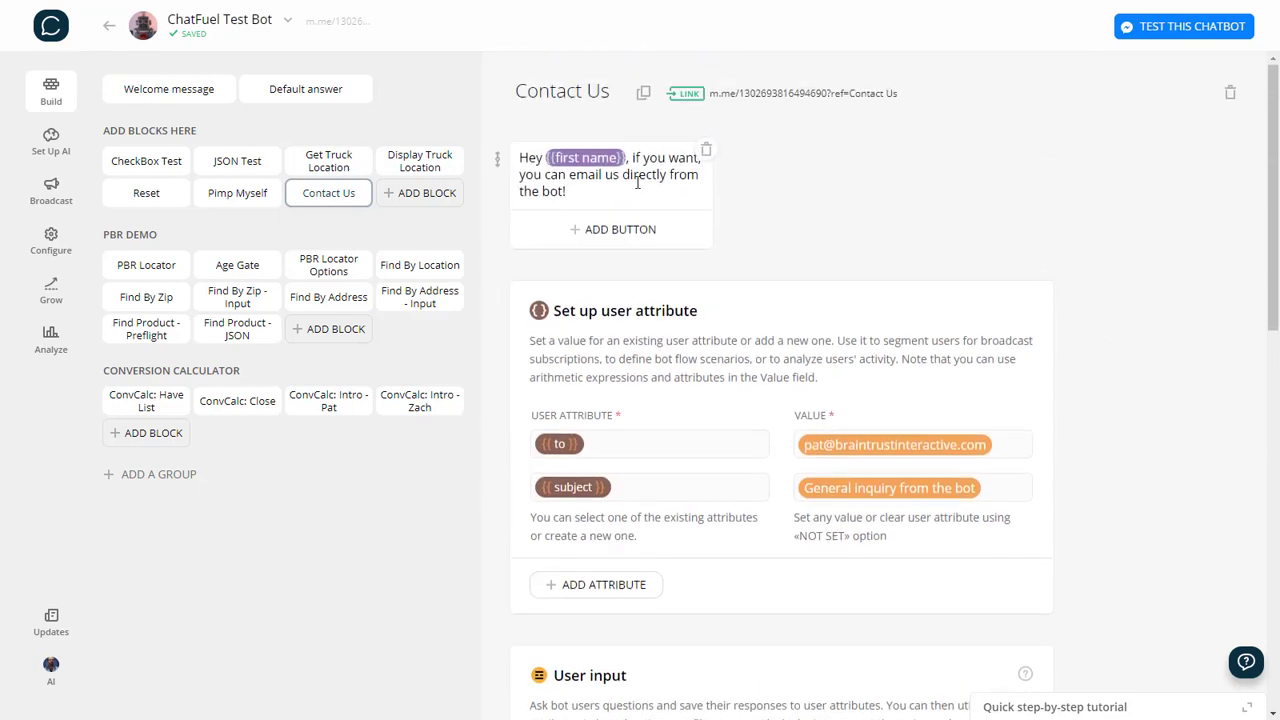
scroll(598, 174, "down", 2)
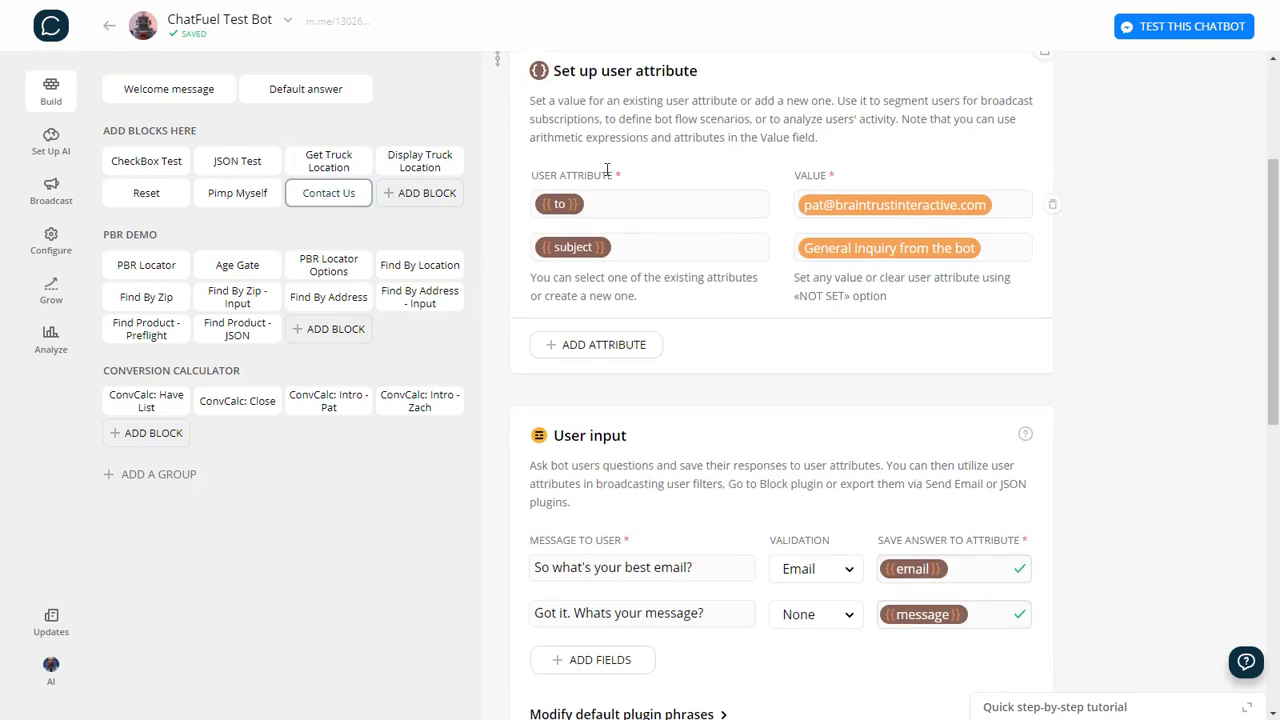
scroll(1020, 295, "down", 2)
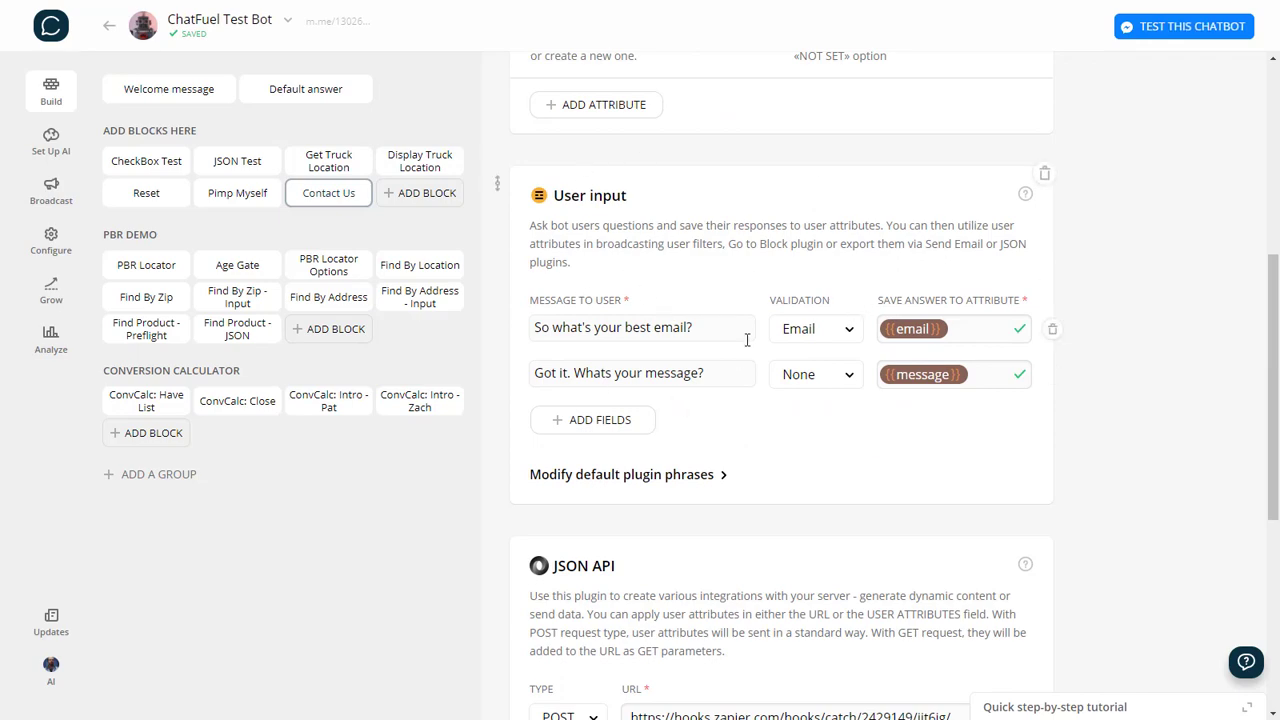
scroll(680, 480, "down", 3)
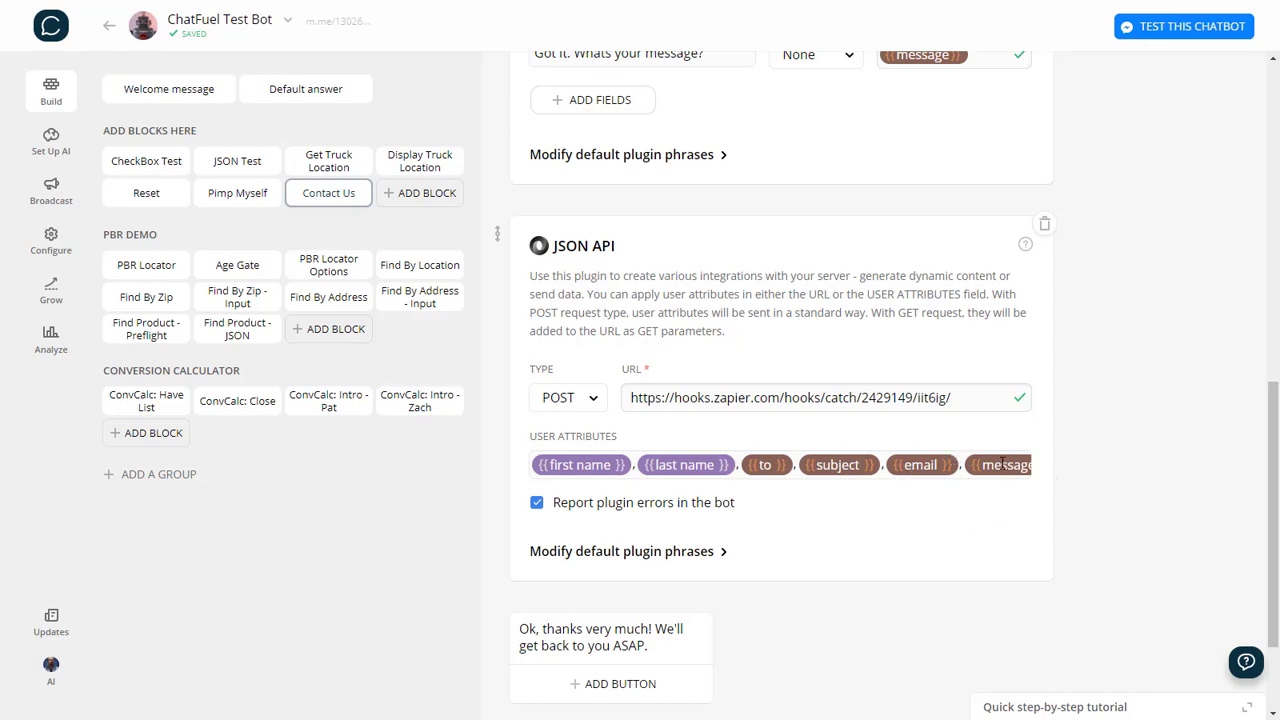
scroll(1108, 472, "down", 1)
scroll(1094, 374, "up", 4)
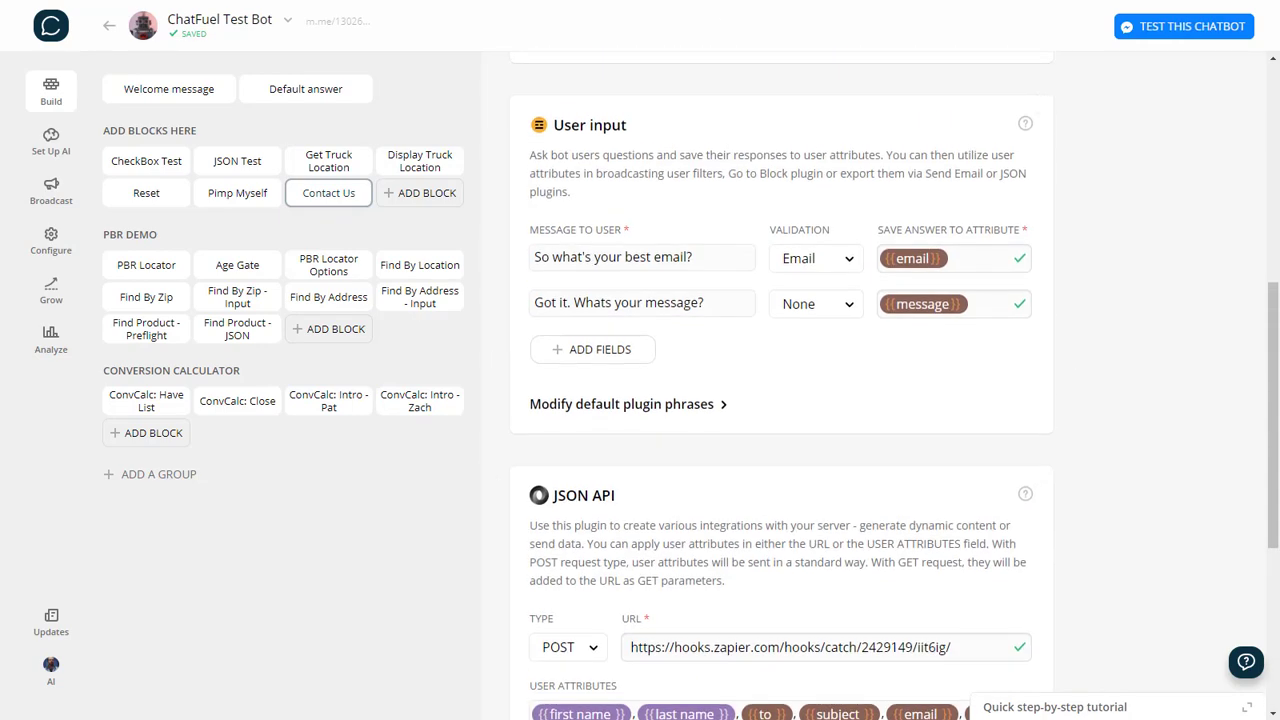
scroll(800, 36, "up", 6)
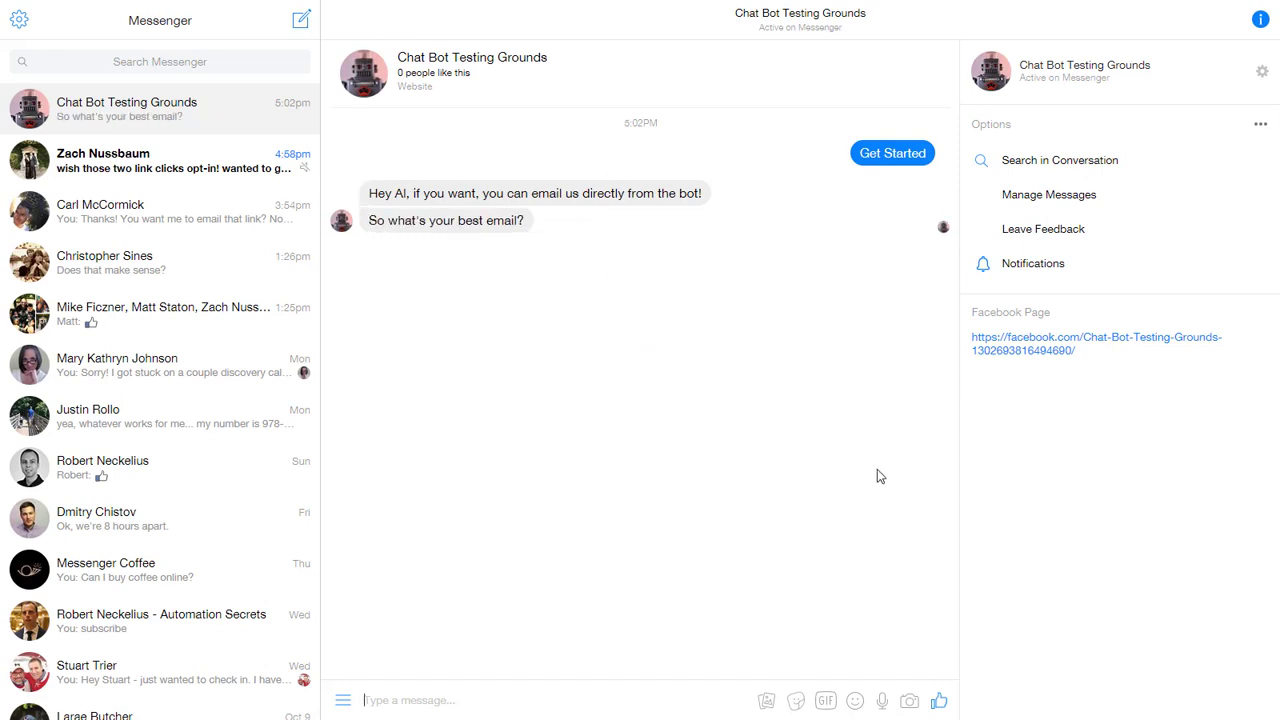
Send the bot the user's email address in the test chat.
left_click(492, 700)
key("Return")
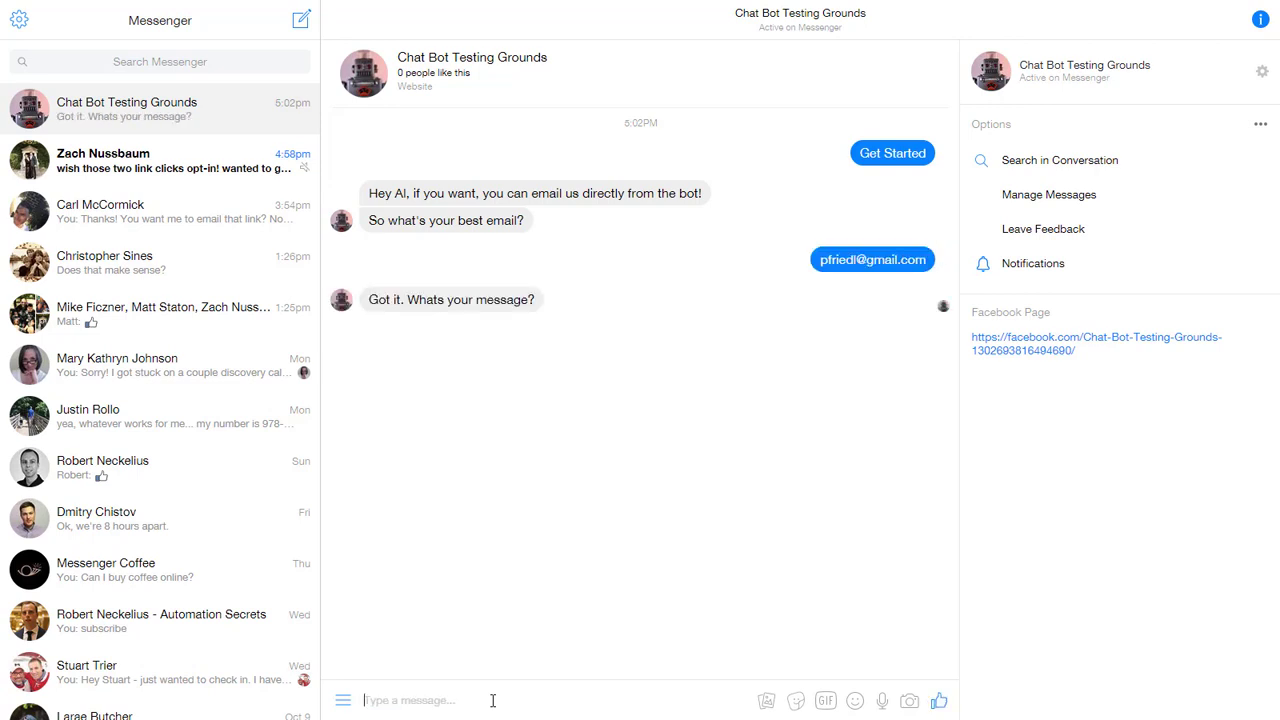
Type and send an inquiry message asking to be contacted immediately.
type("Wow, you guys create some cool bots! I wan")
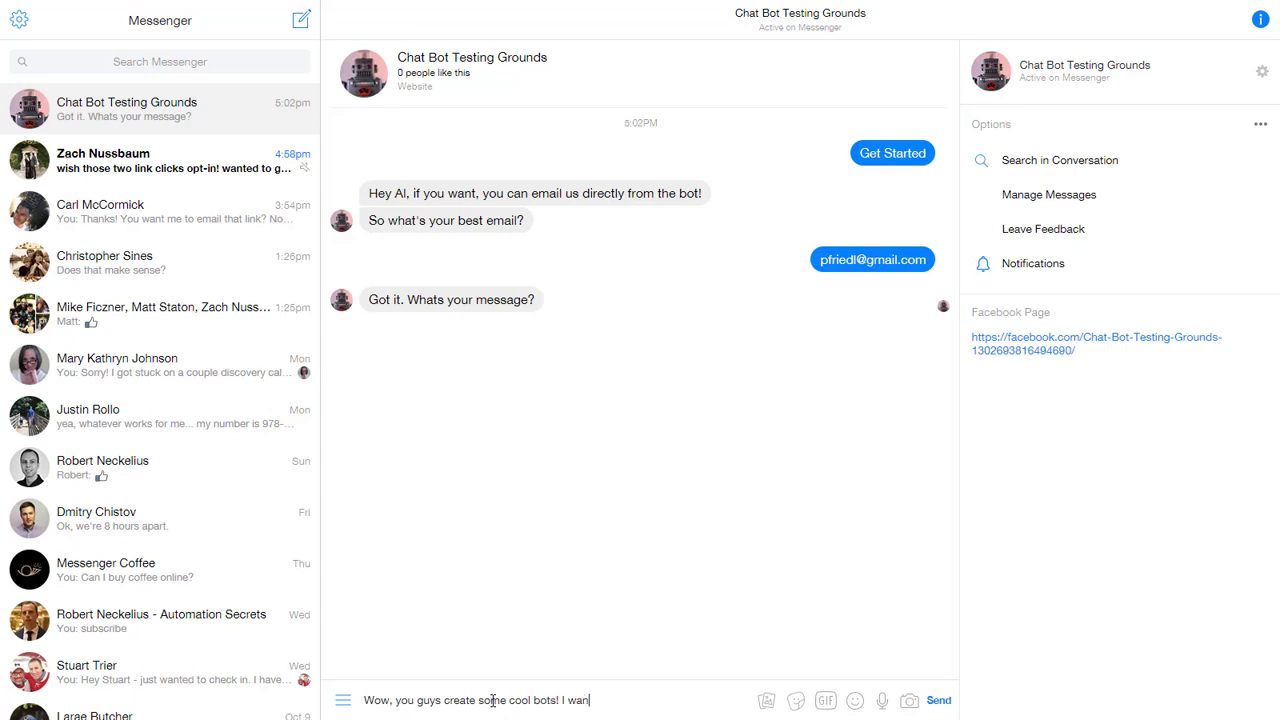
type(" one - please contact me immediately. Thjanks.")
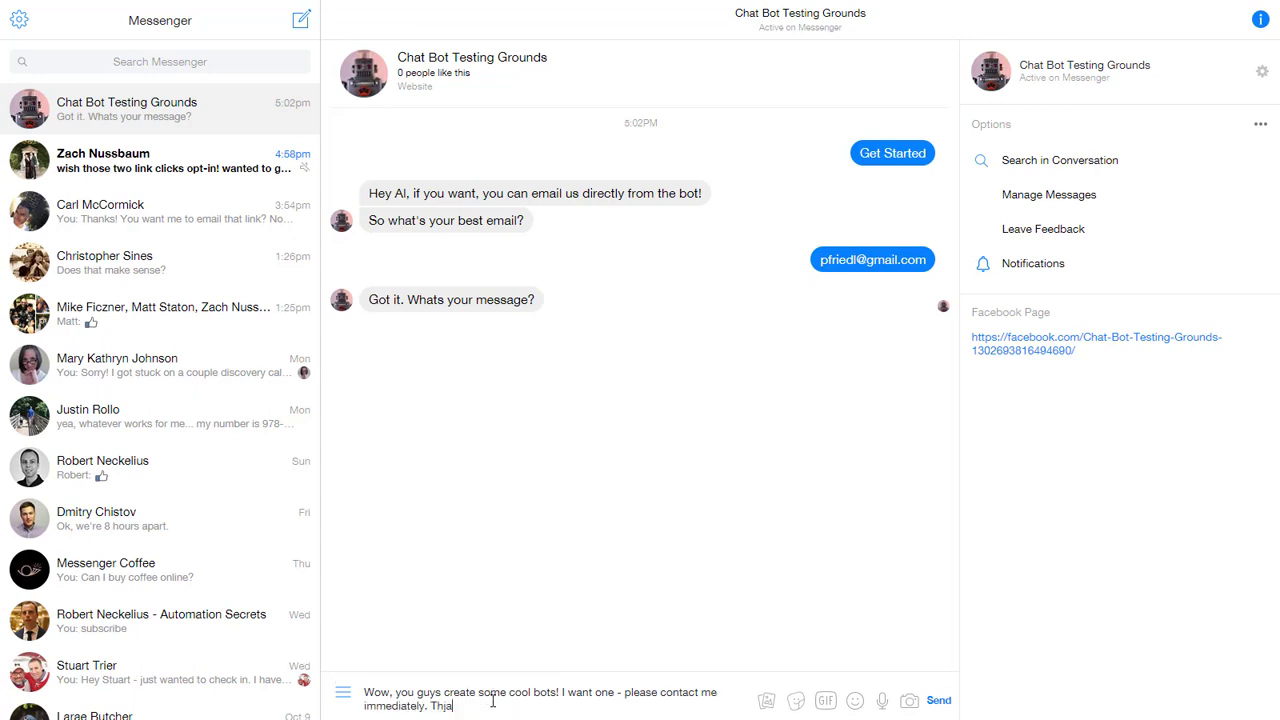
type("anks.")
key("shift+Home")
key("shift+Up")
key("Down")
key("Return")
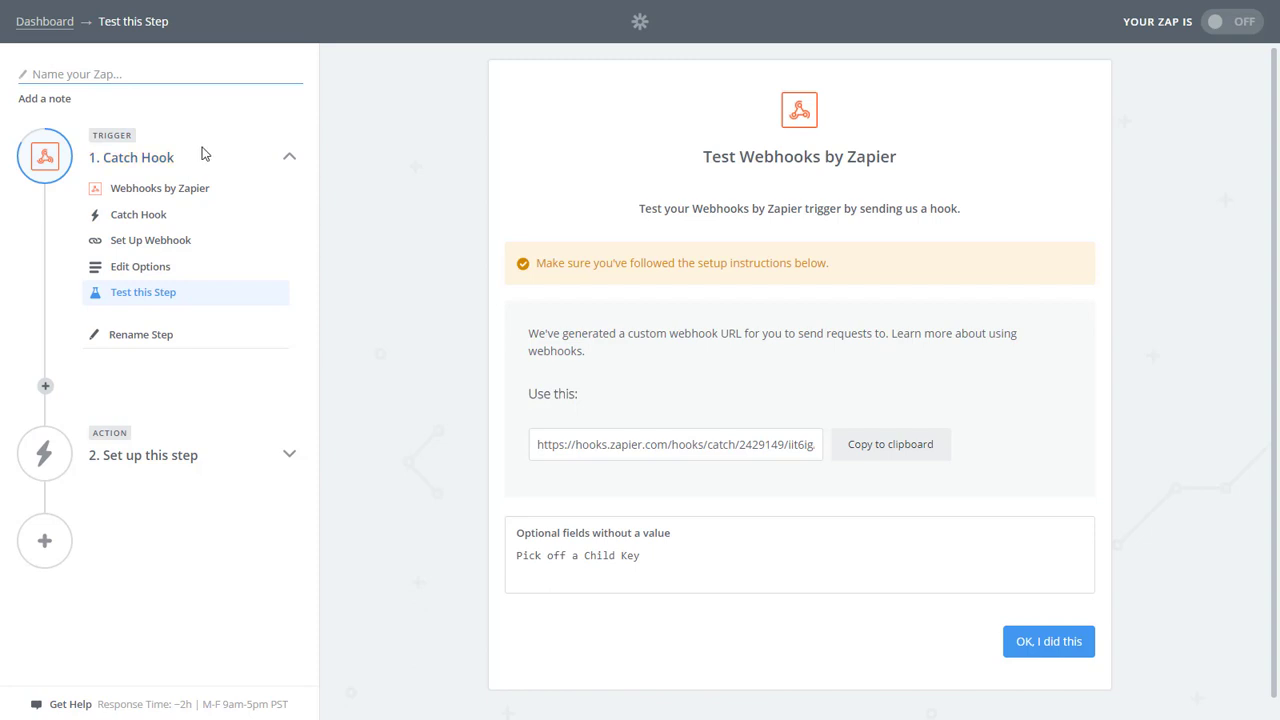
Test the Catch Hook, review the received to, name, message, email and subject fields, then continue.
left_click(1049, 652)
scroll(1101, 529, "down", 2)
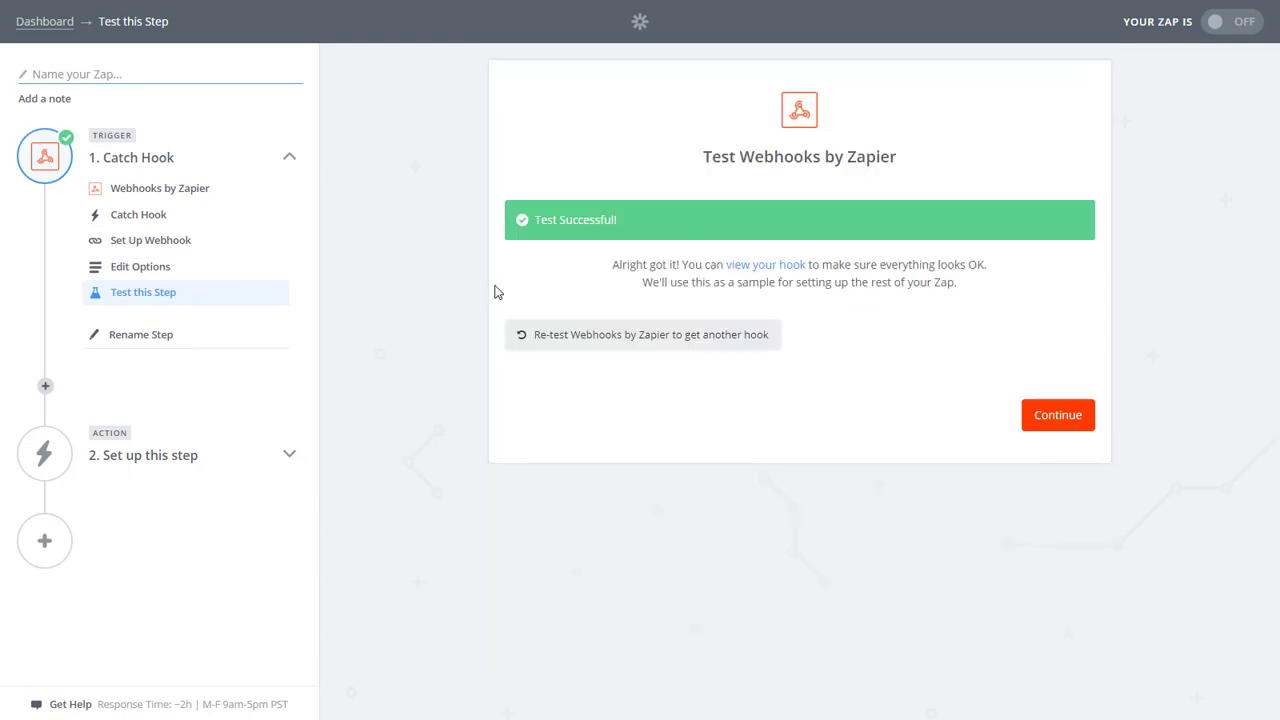
left_click(745, 266)
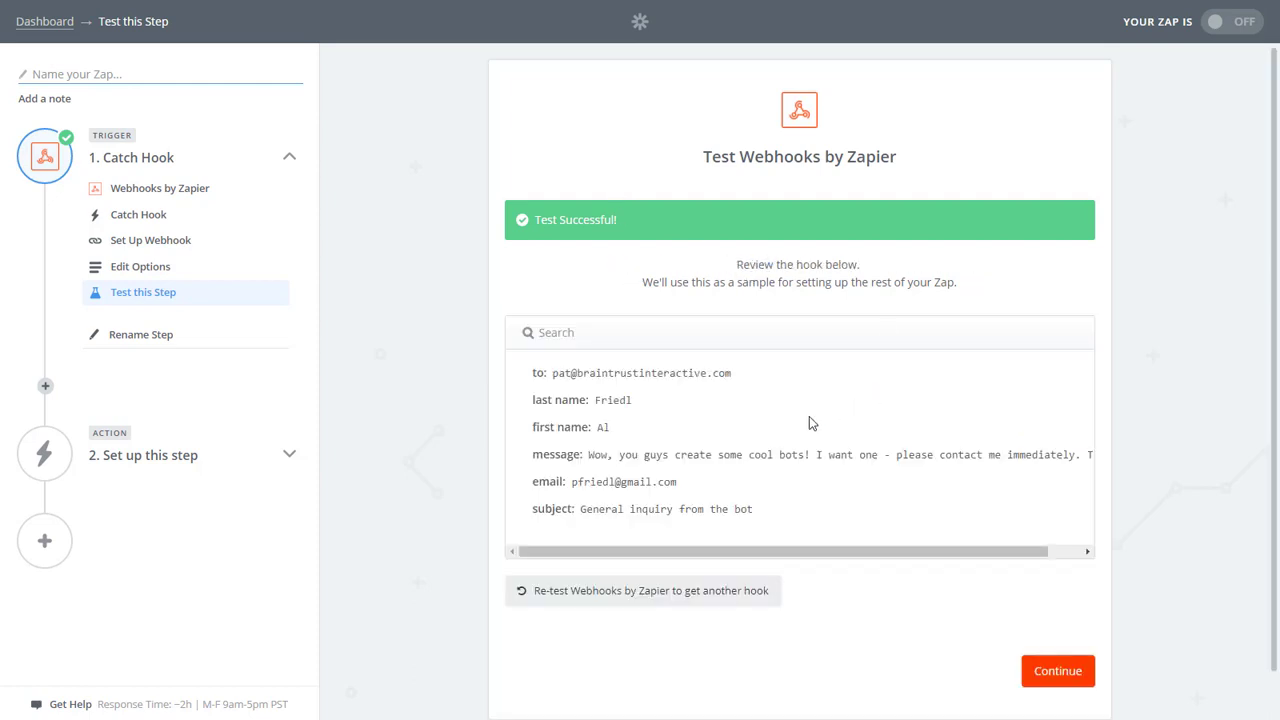
left_click_drag(591, 554, 595, 556)
left_click(1055, 673)
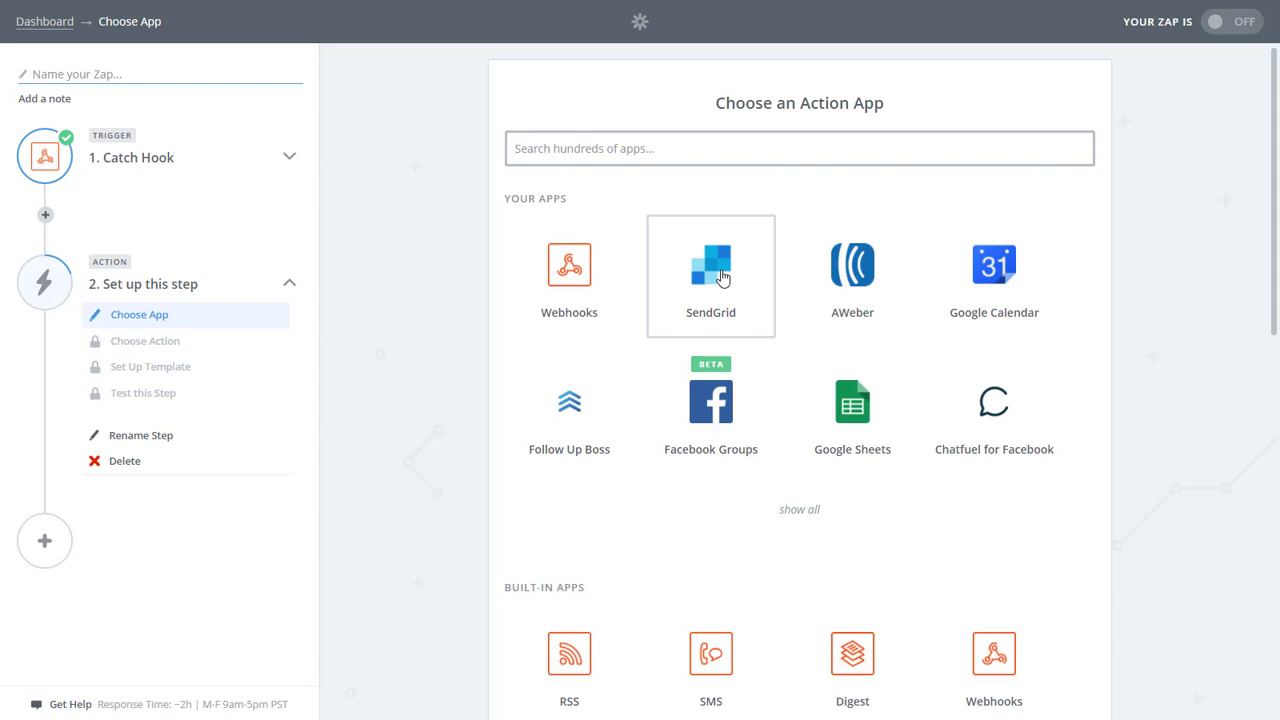
Choose SendGrid as the action app and keep the Sendgrid account.
left_click(721, 274)
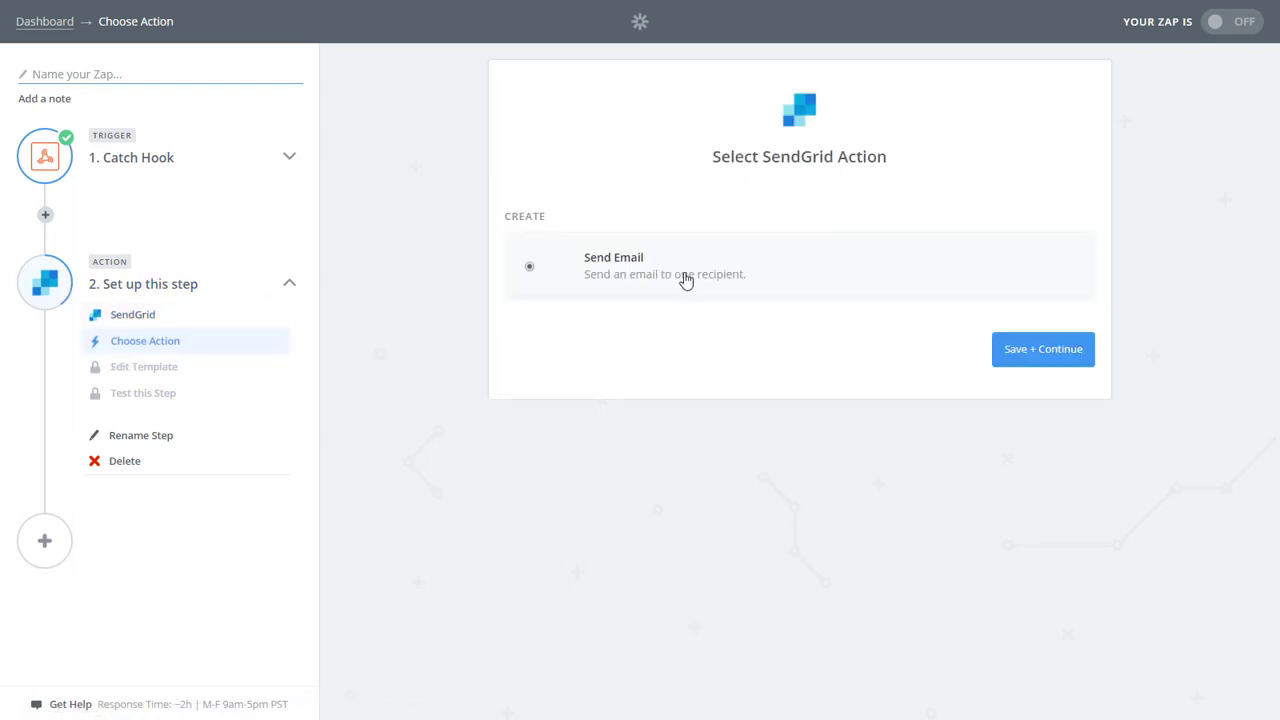
left_click(1066, 363)
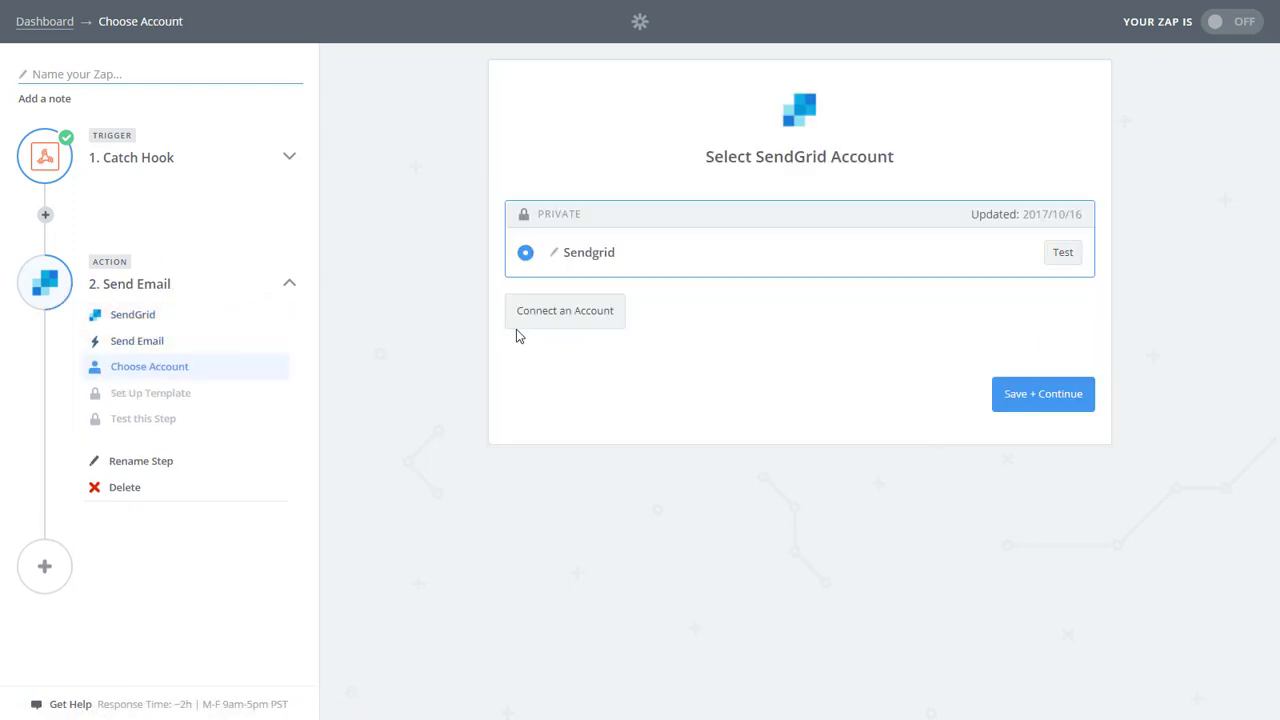
left_click(1049, 397)
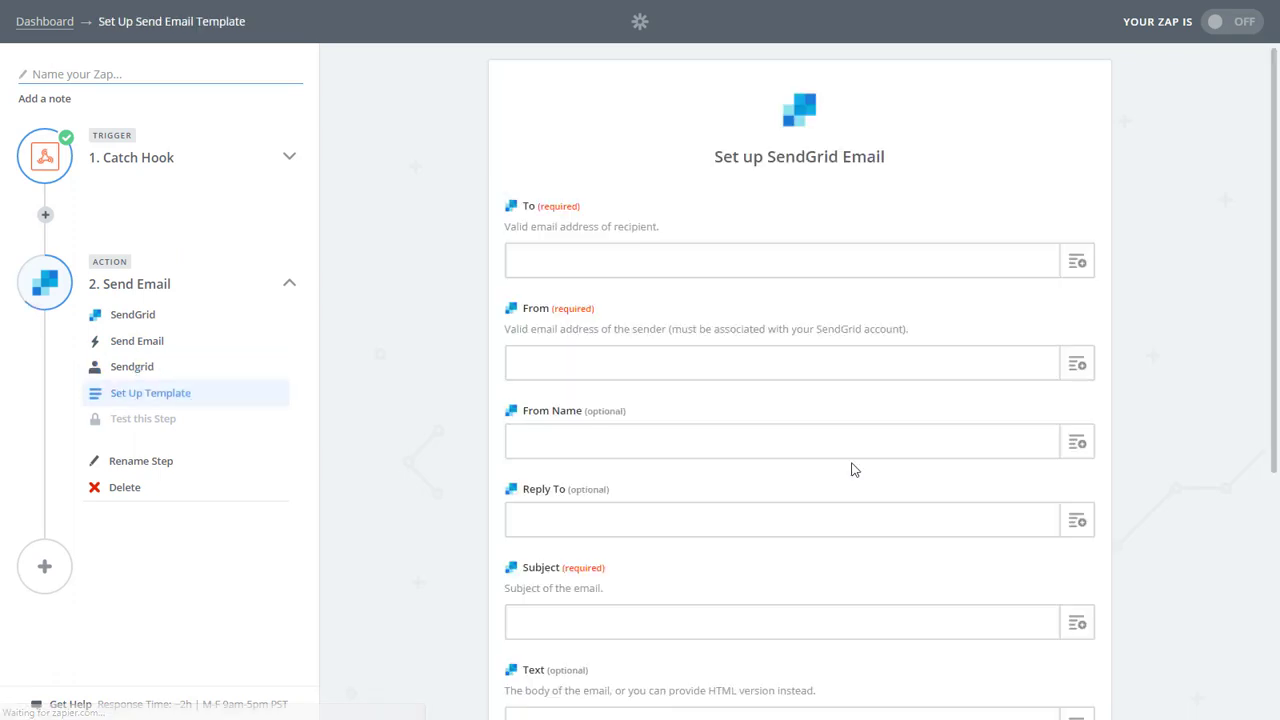
scroll(985, 489, "down", 3)
scroll(985, 489, "up", 4)
Map To to the hook's To, From to Email, and From Name to First and Last Name.
left_click(1080, 262)
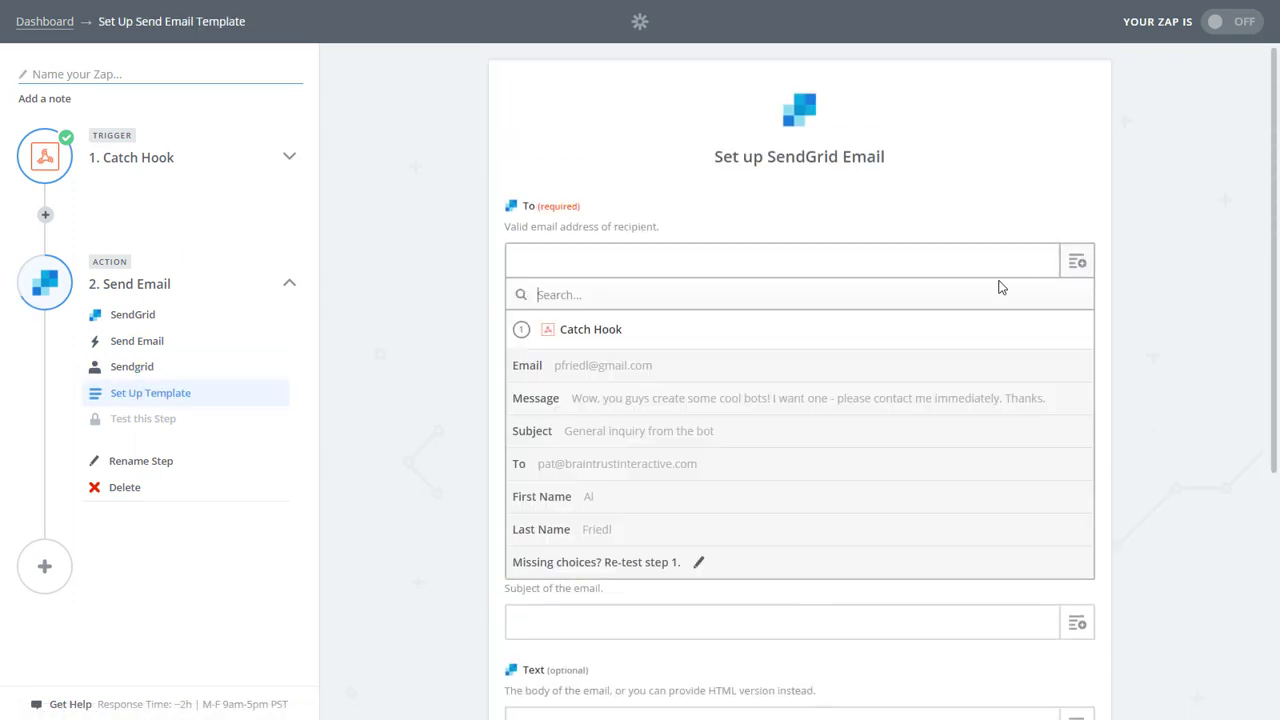
left_click(680, 465)
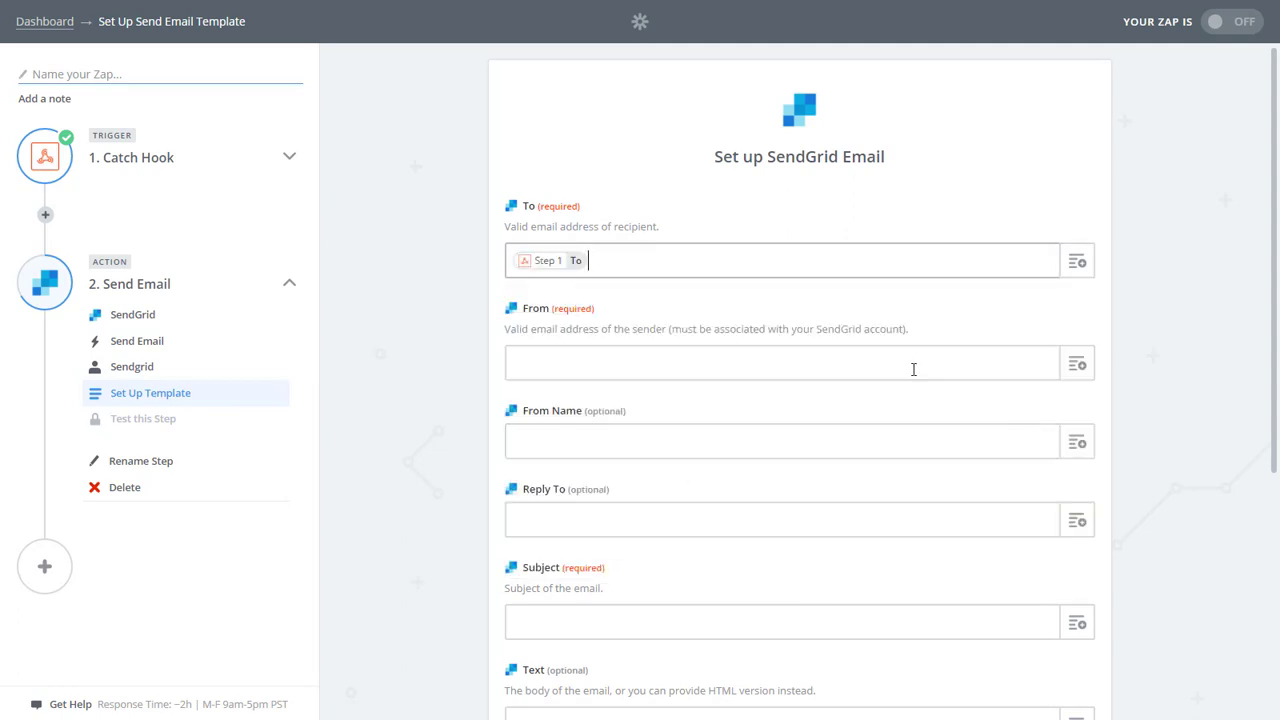
left_click(1077, 363)
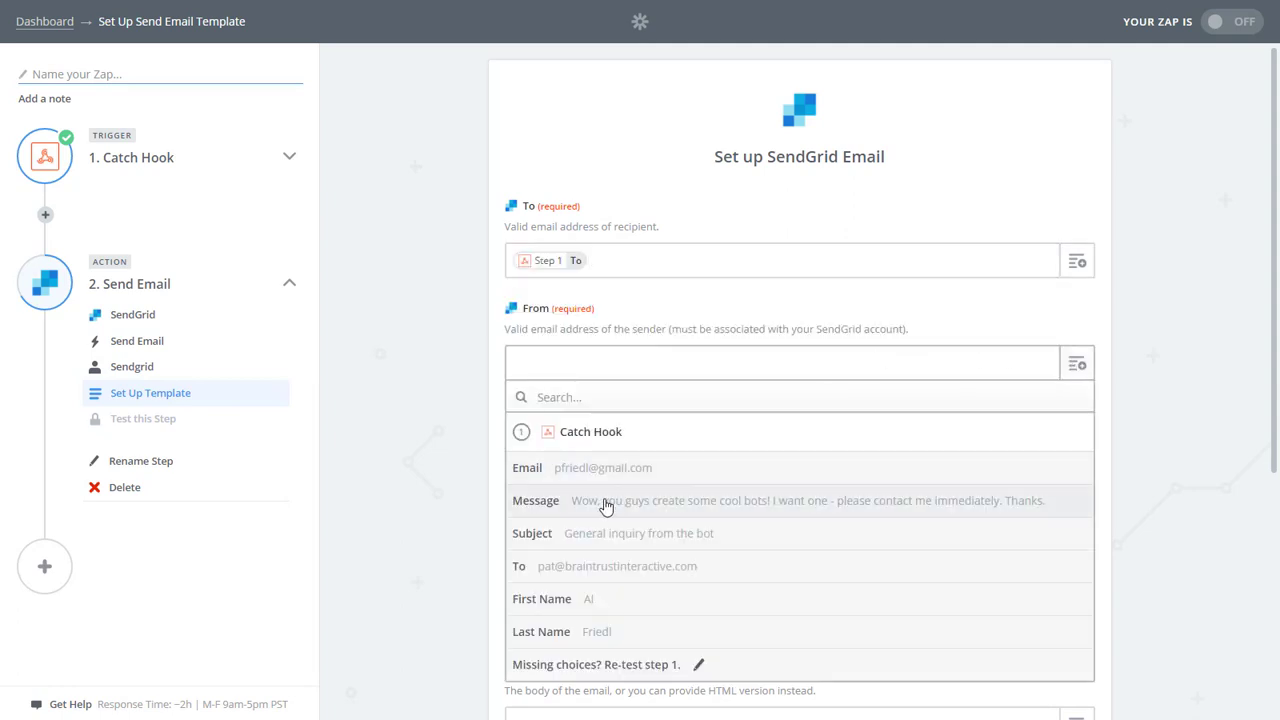
left_click(605, 469)
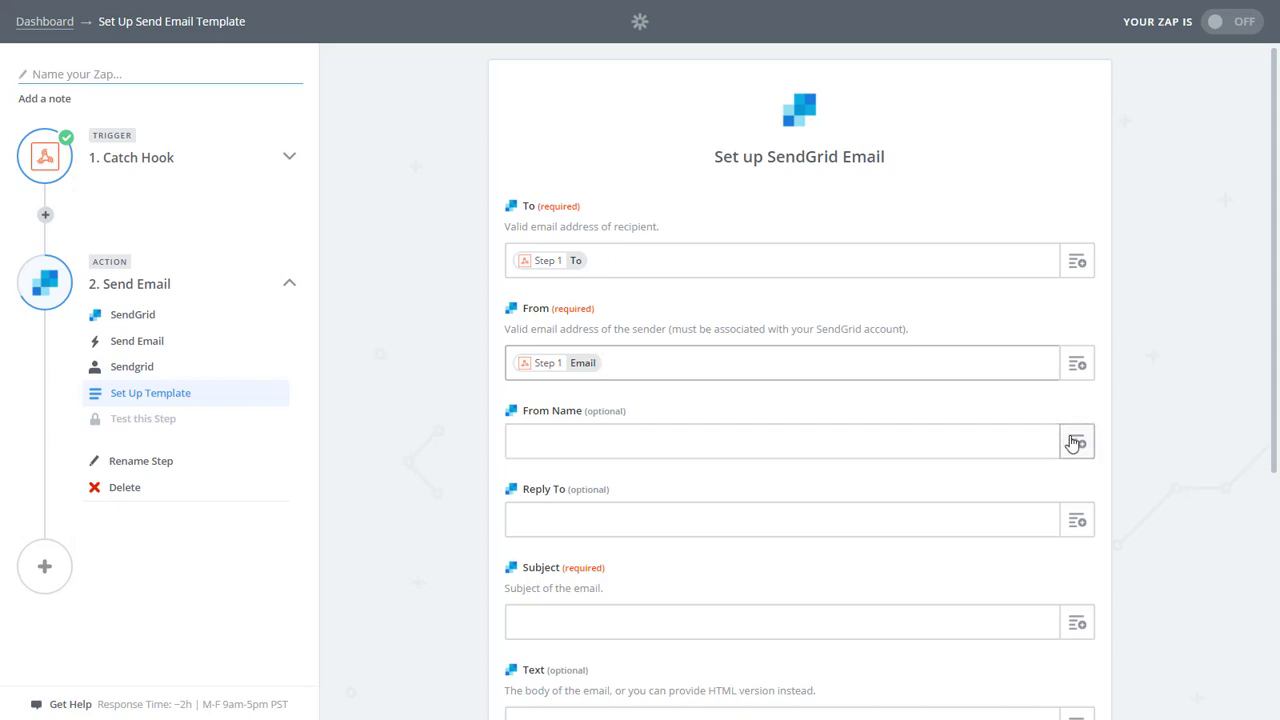
left_click(1074, 441)
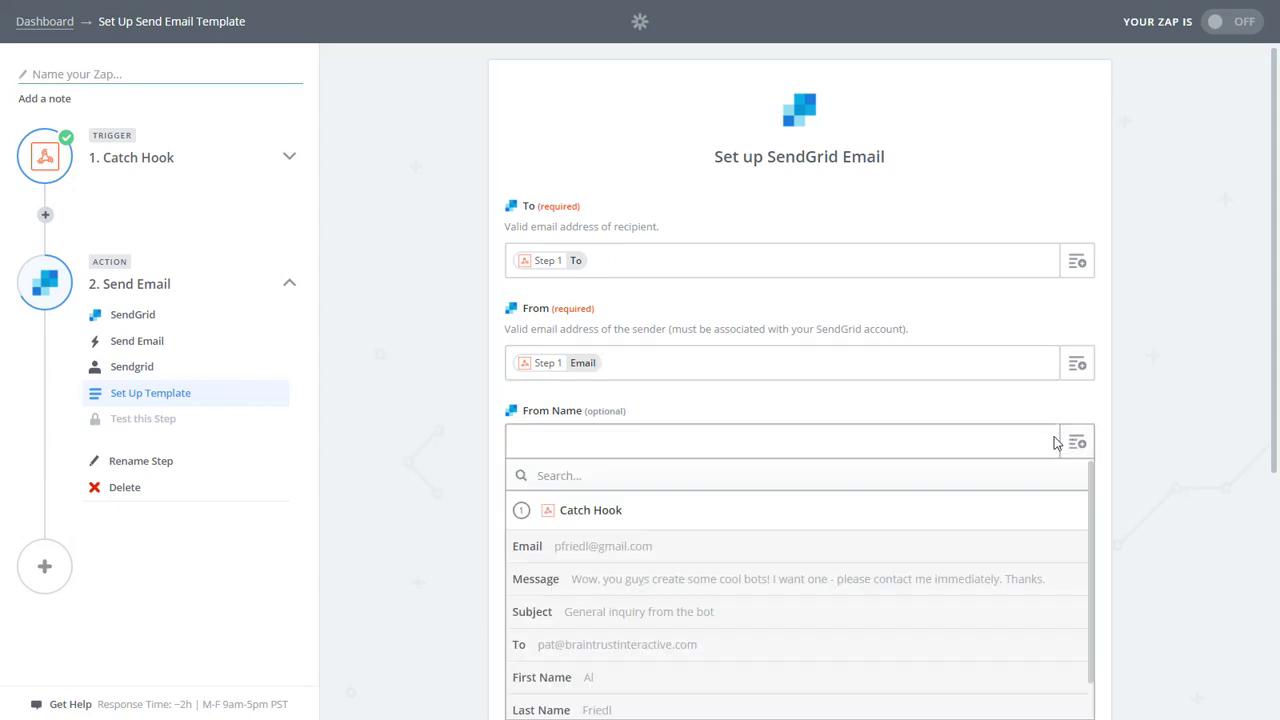
scroll(1054, 448, "down", 2)
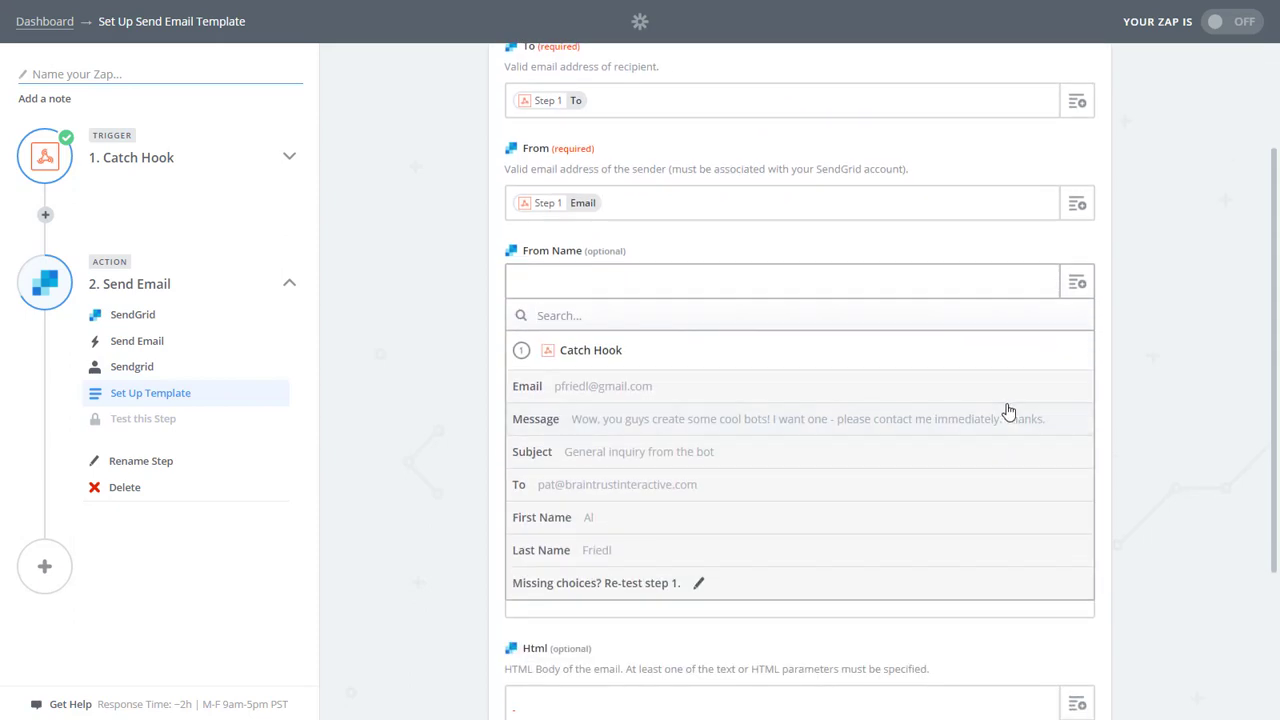
left_click(678, 528)
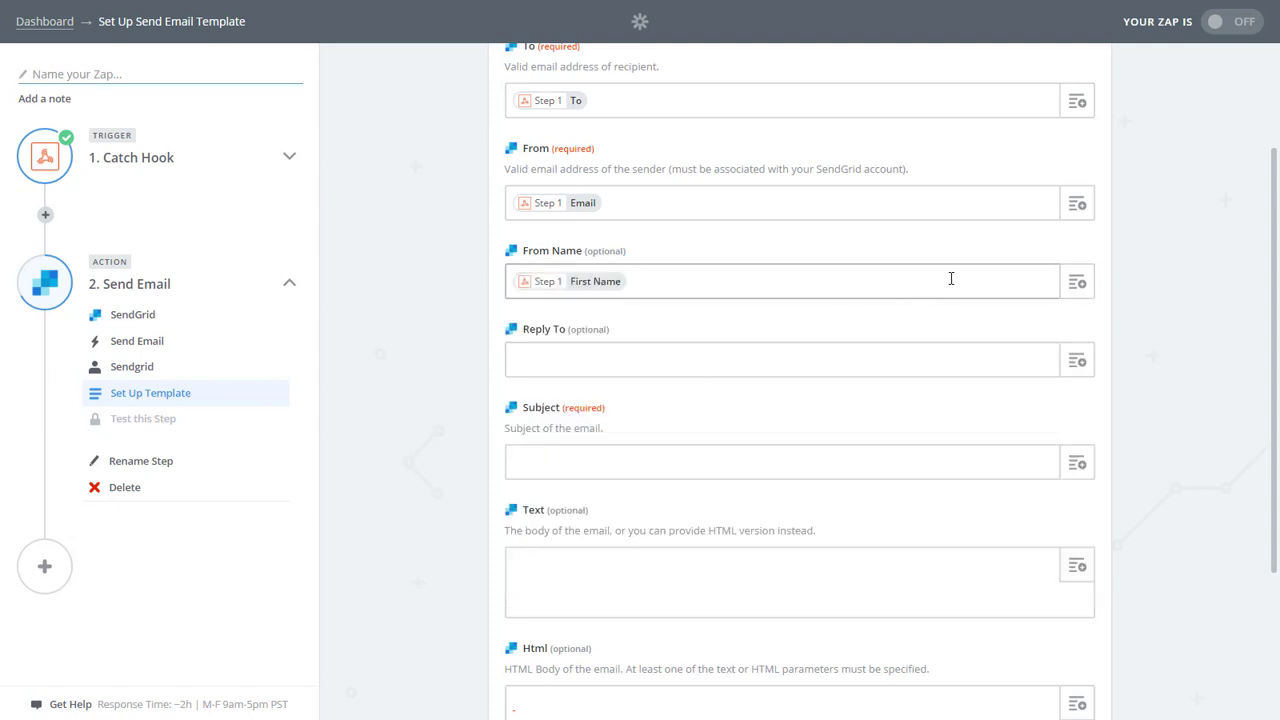
left_click(1076, 281)
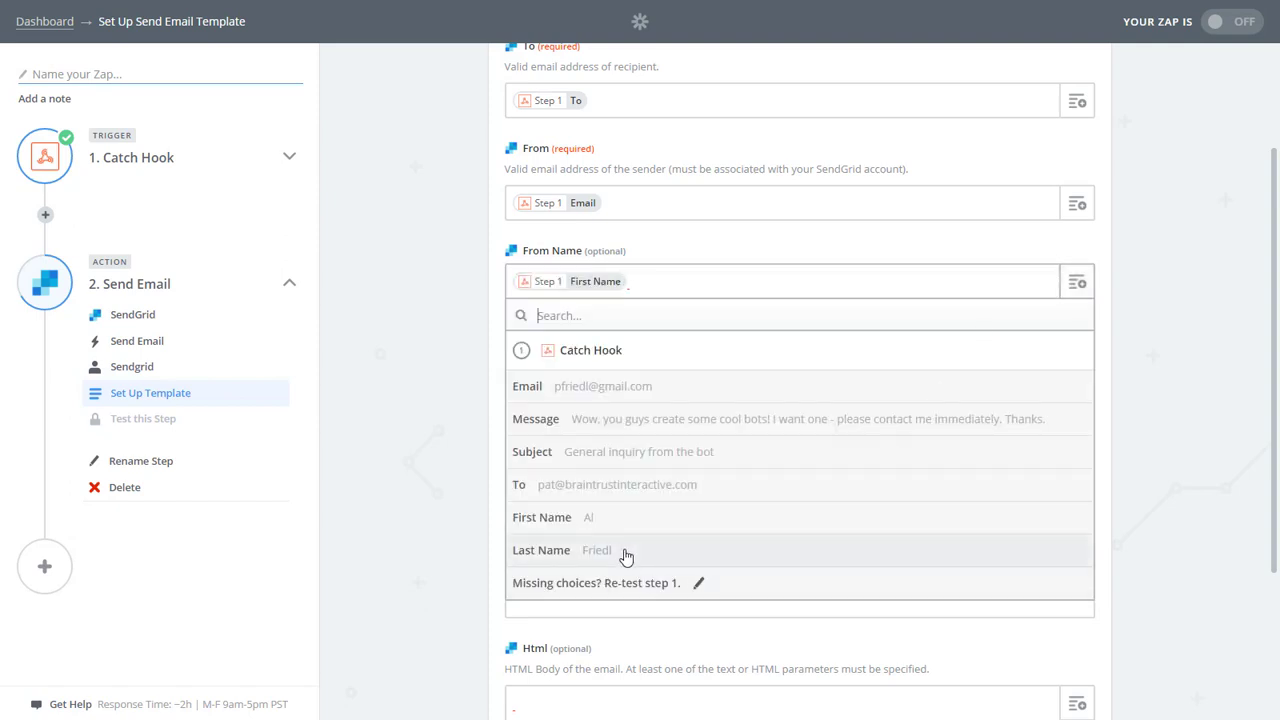
left_click(626, 552)
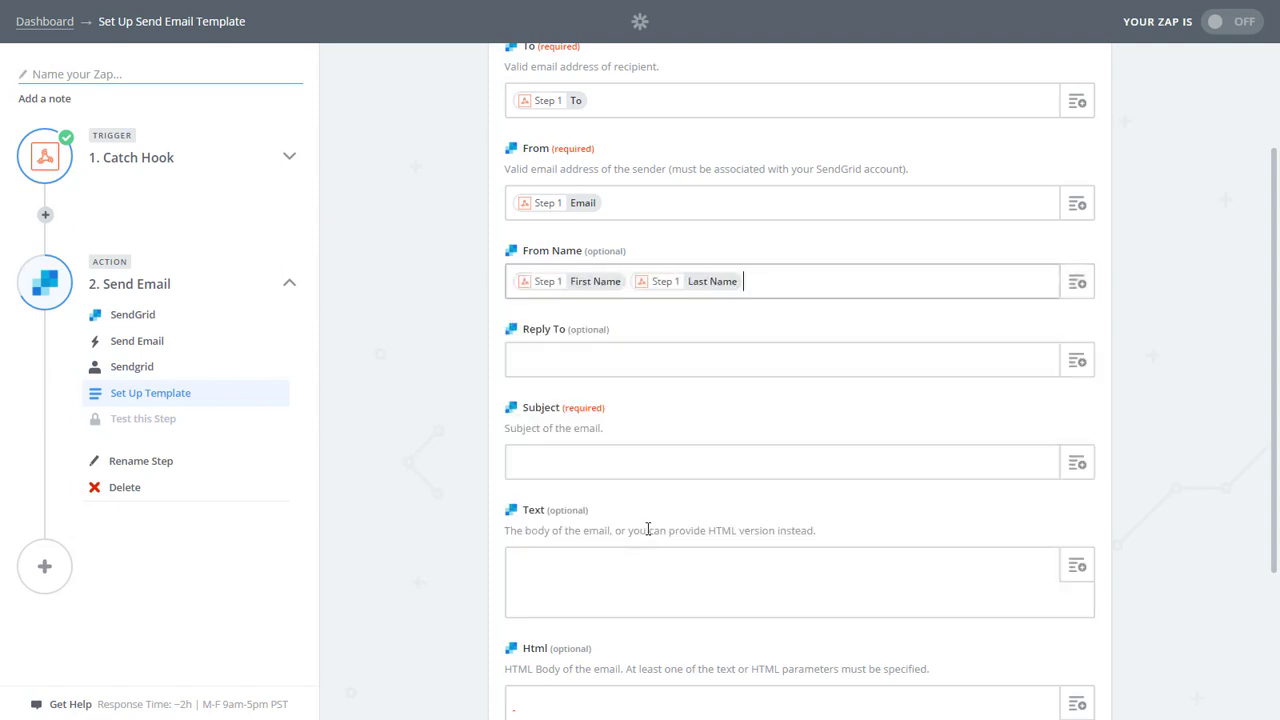
Set Reply To to the hook's Email and Subject to its Subject field.
left_click(1076, 361)
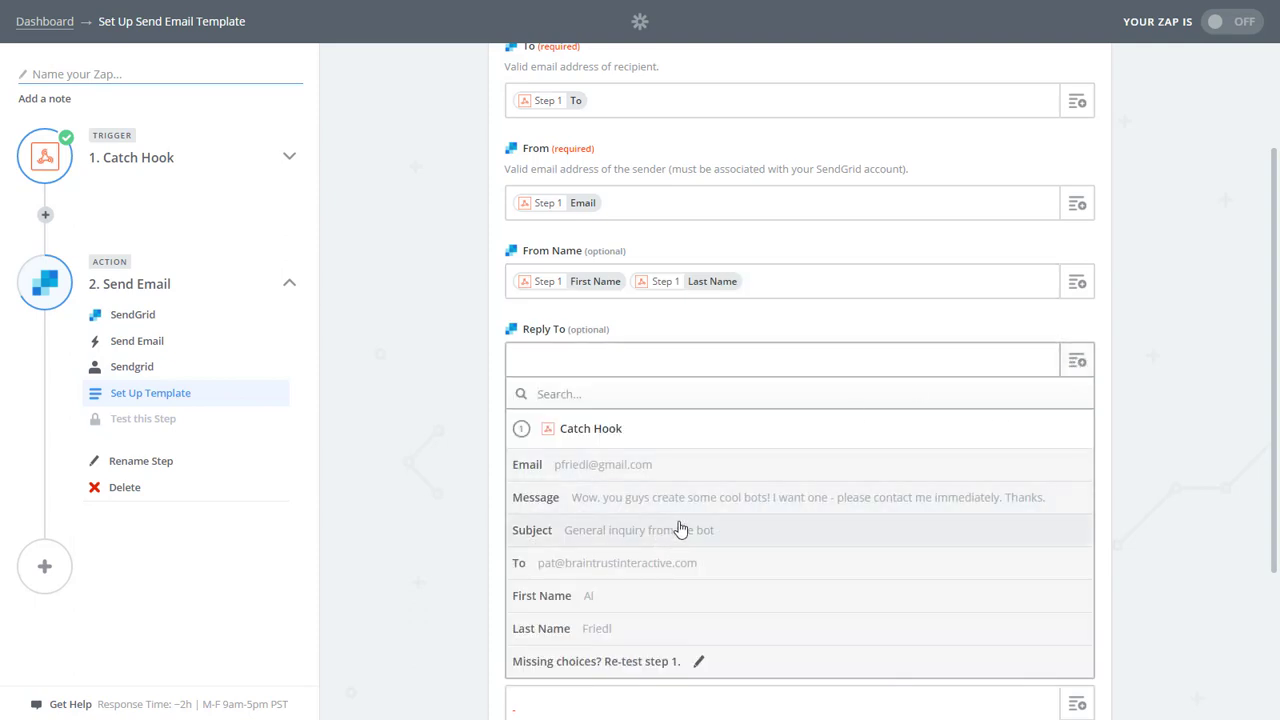
left_click(613, 468)
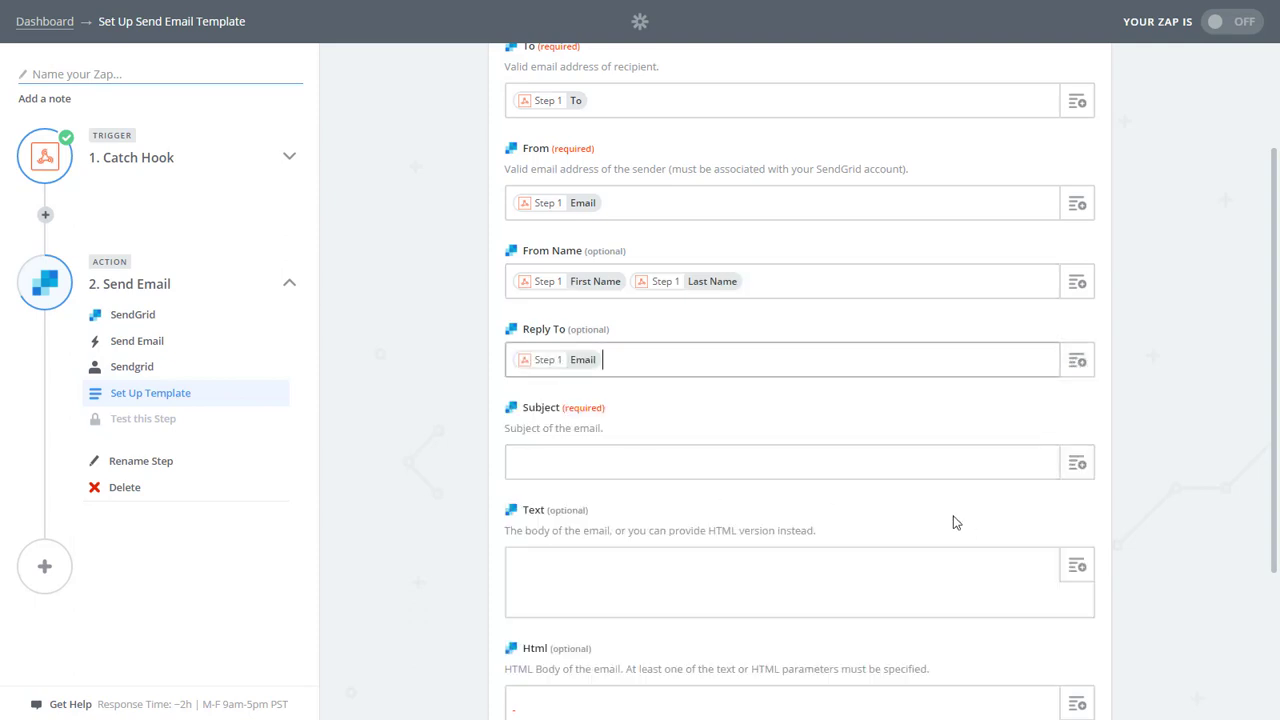
scroll(1126, 440, "down", 2)
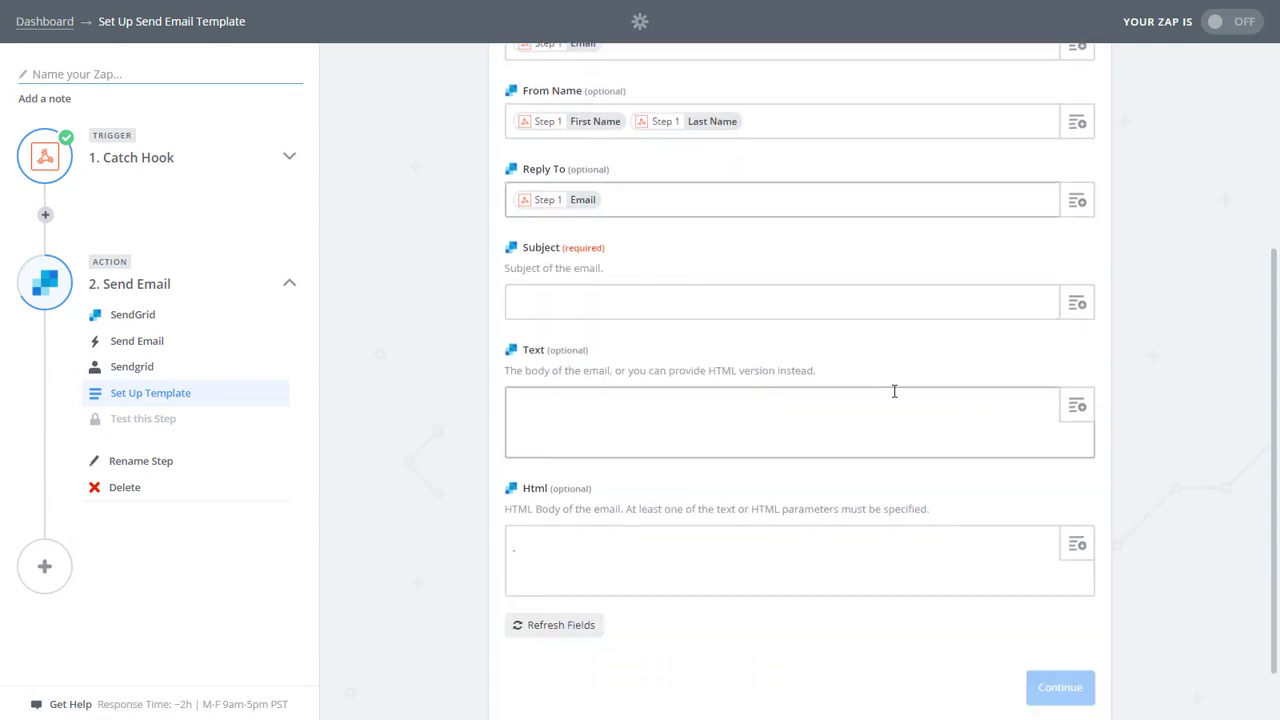
left_click(1076, 303)
left_click(651, 474)
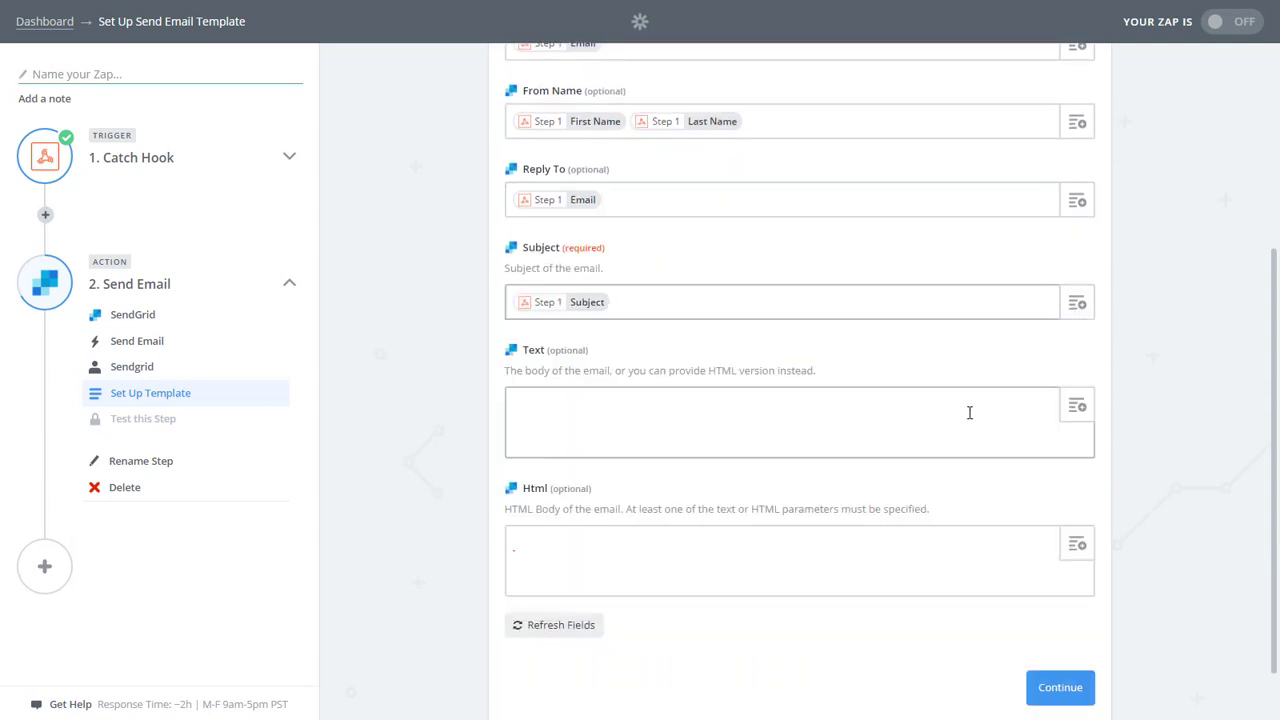
Write the body's intro line, inserting First Name and Last Name before 'message through your'.
left_click(792, 418)
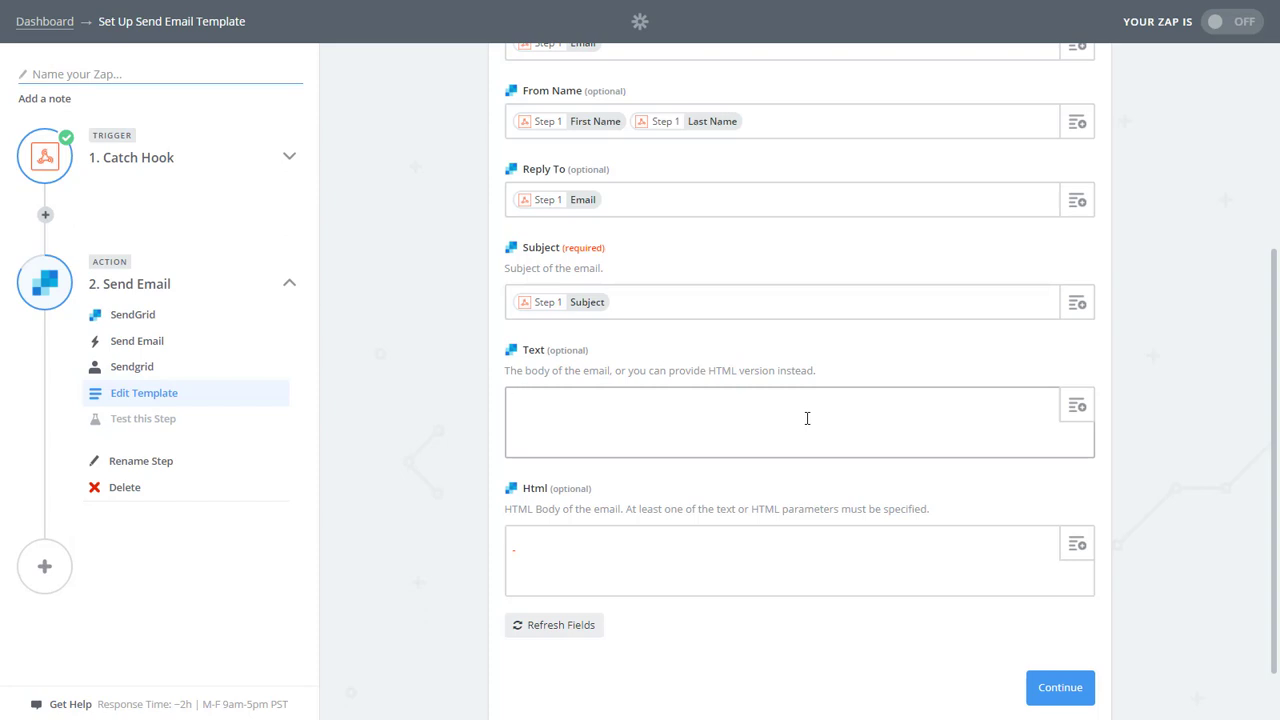
type("Bot user")
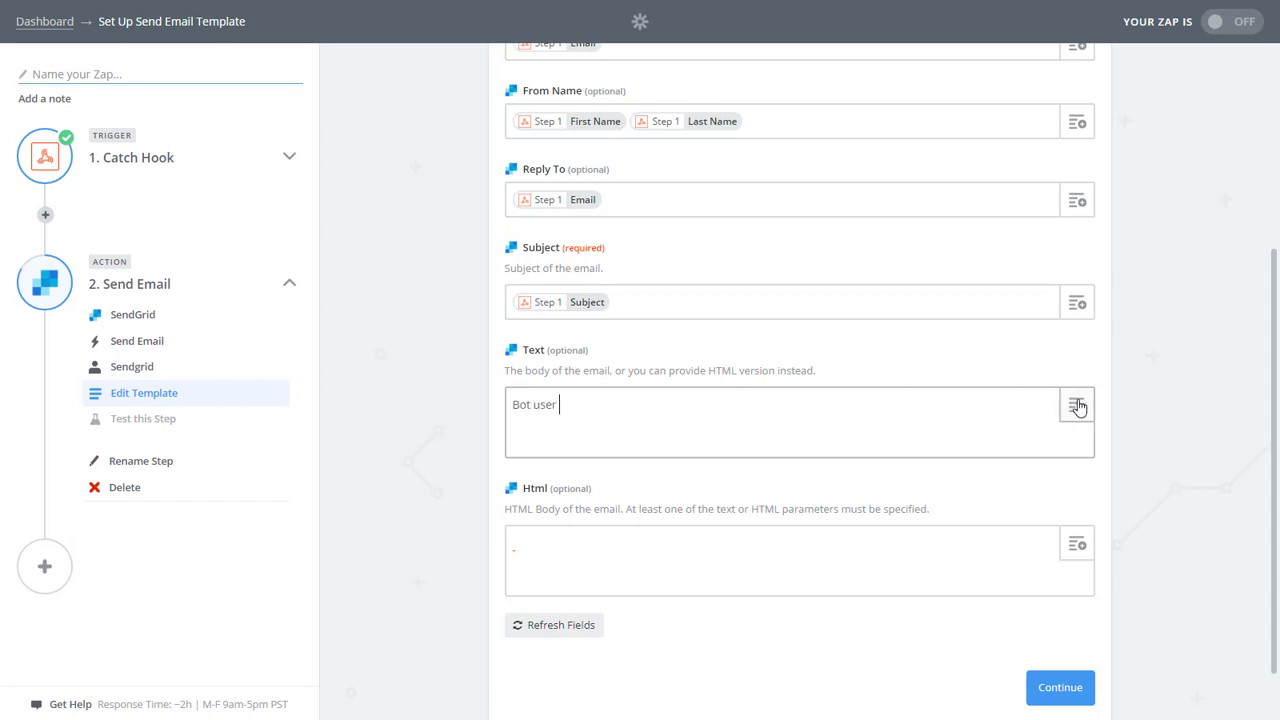
left_click(1076, 405)
scroll(860, 578, "down", 1)
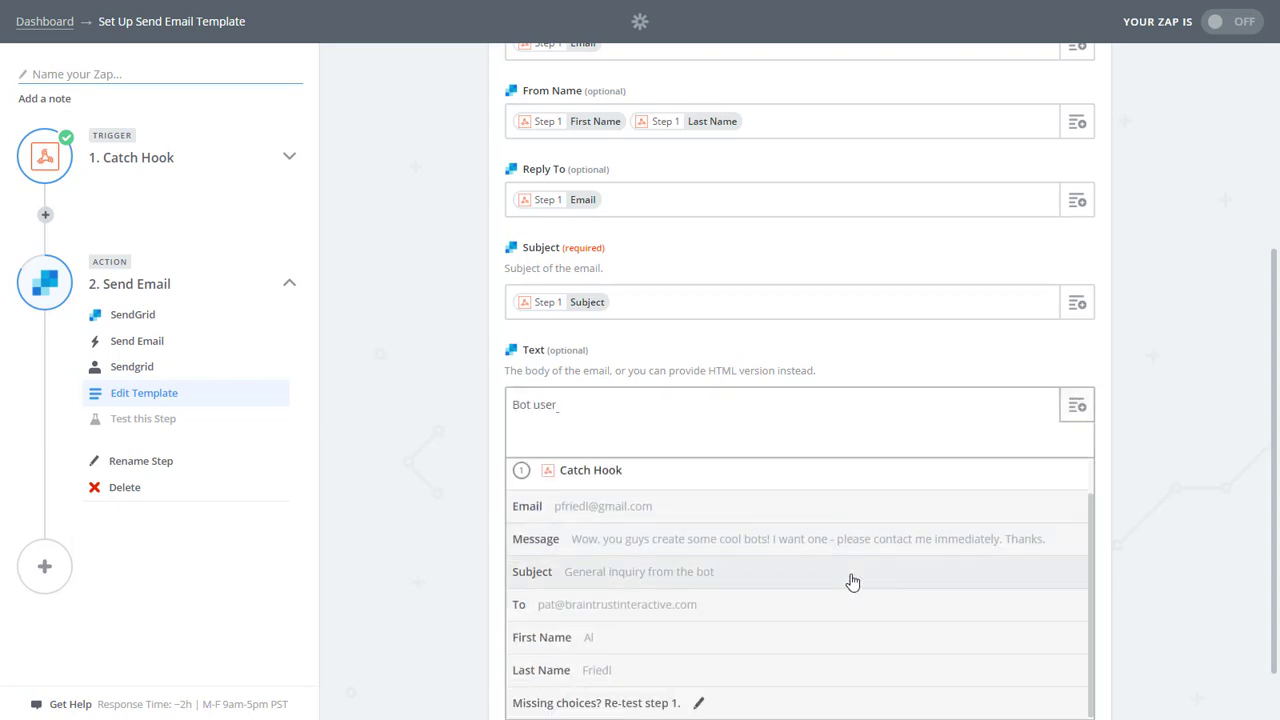
left_click(680, 642)
left_click(1080, 410)
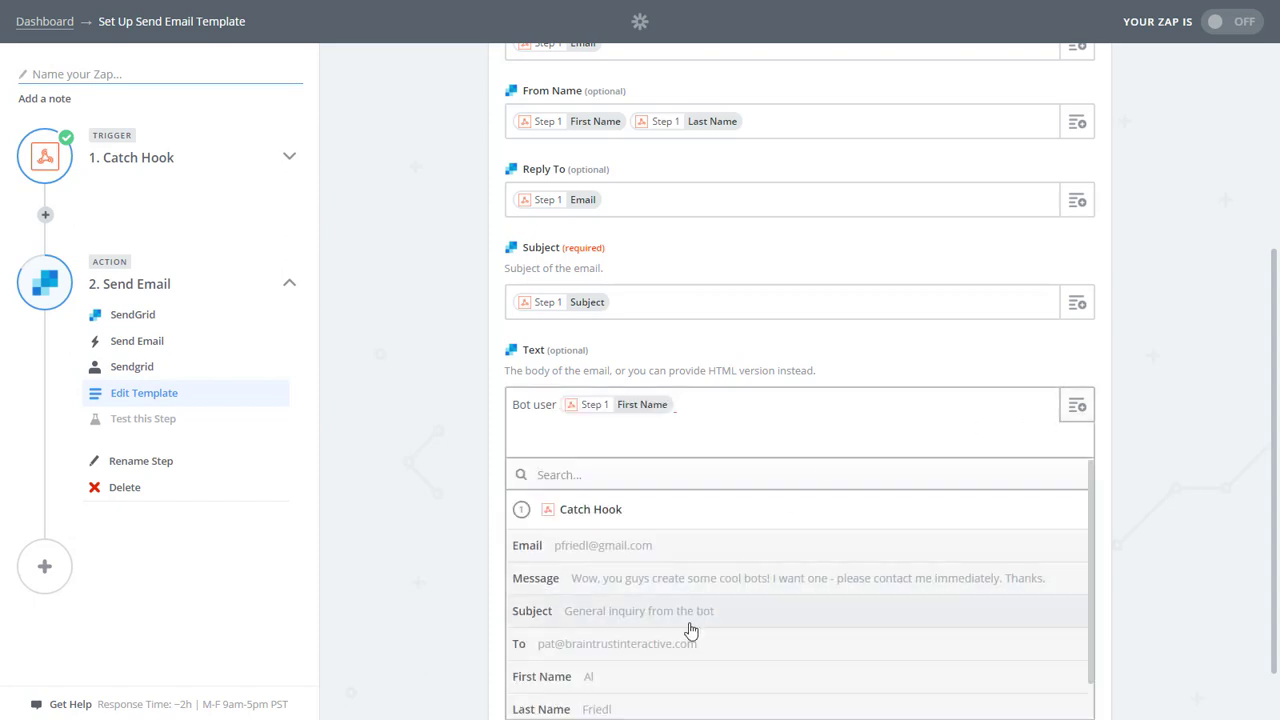
left_click(640, 703)
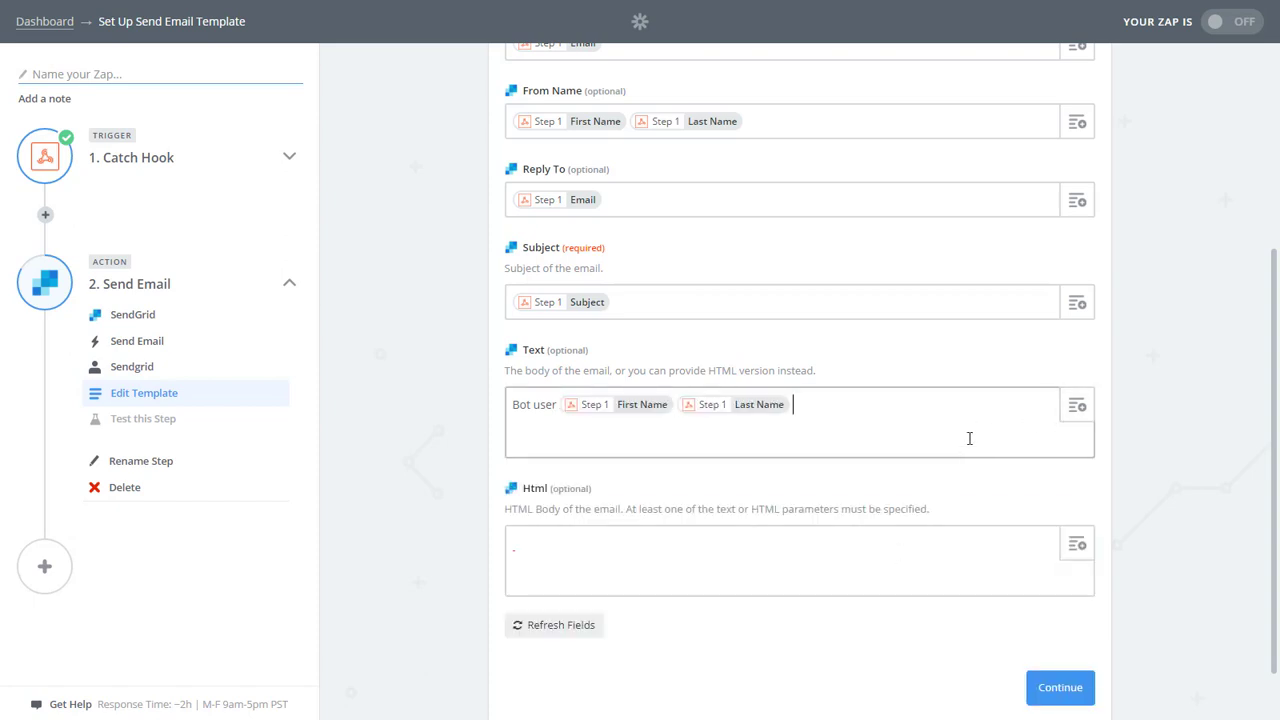
type("submitted")
type(" an email")
key("BackSpace")
key("BackSpace")
key("BackSpace")
type("message through your bot.")
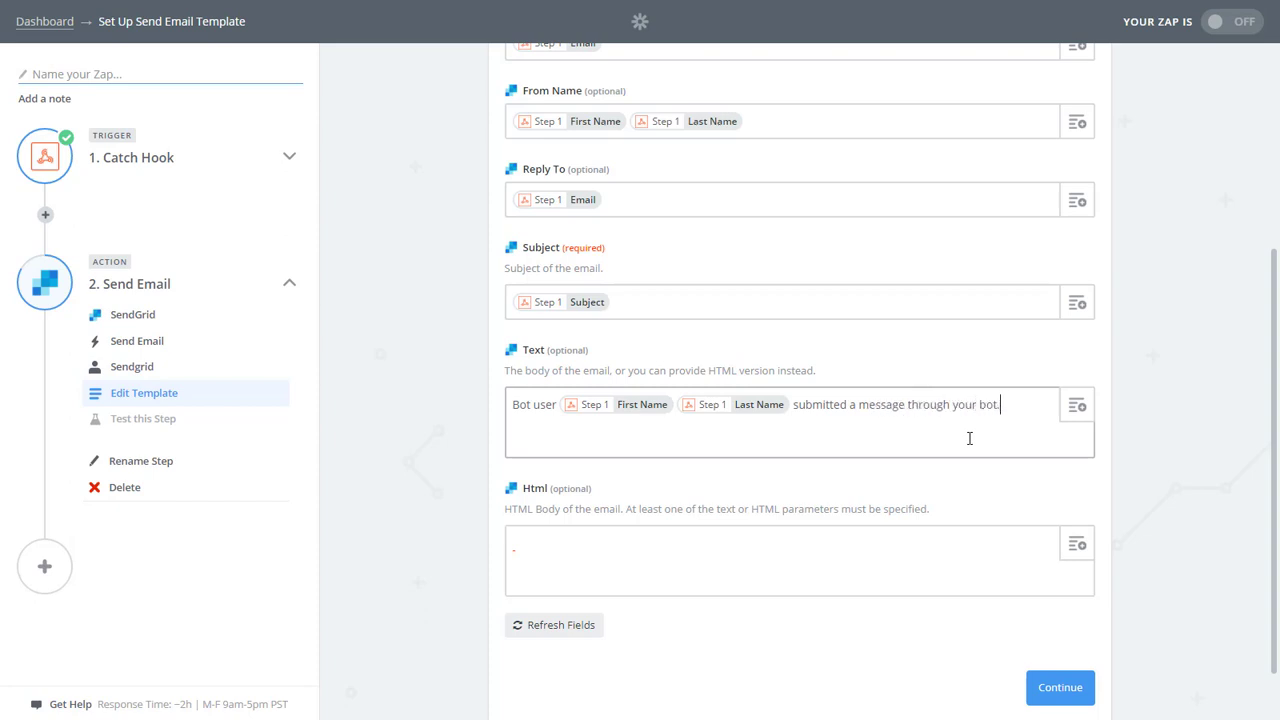
key("Return")
Add 'Email:' and 'Message:' lines to the body filled with the hook's Email and Message.
type("Email:")
left_click(1077, 405)
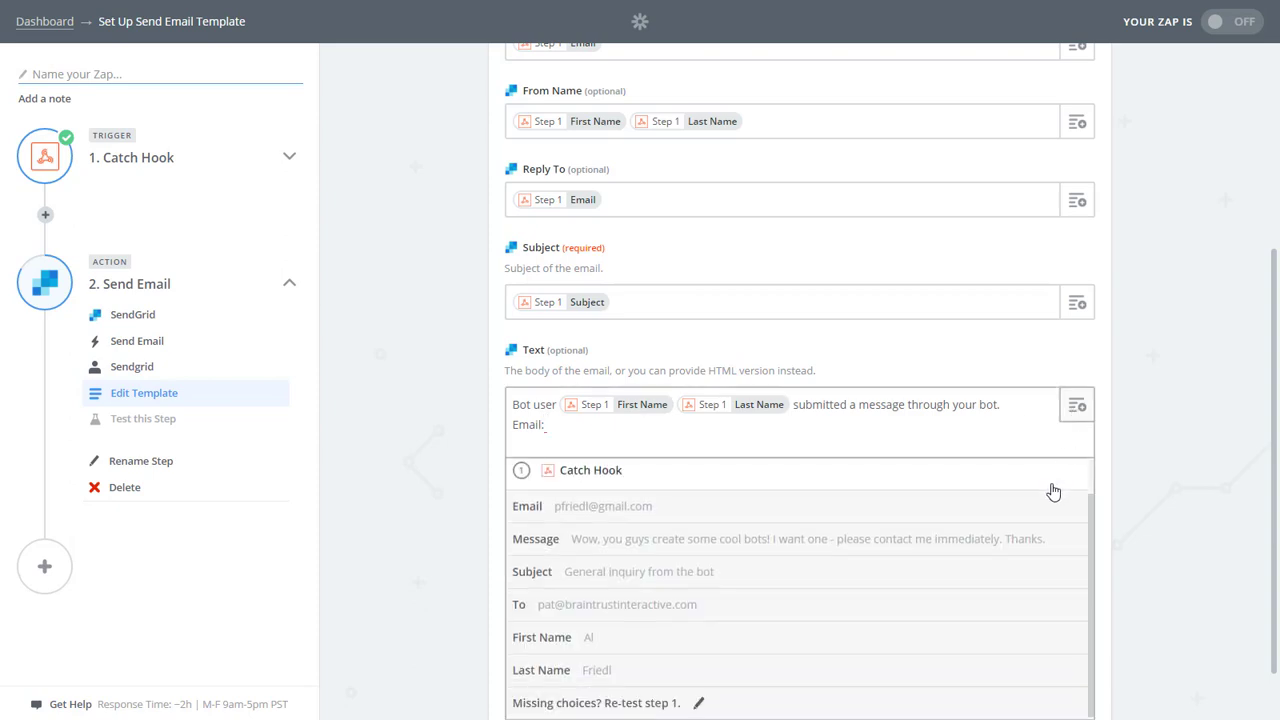
left_click(651, 548)
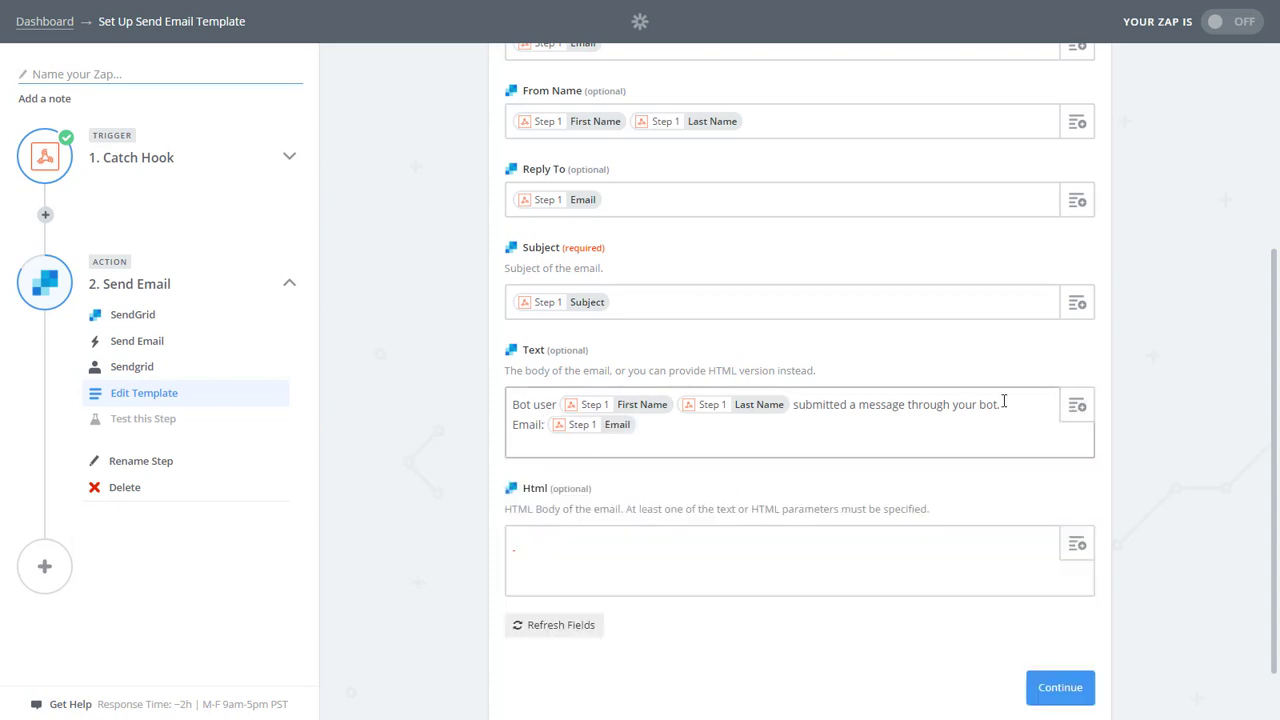
key("Return")
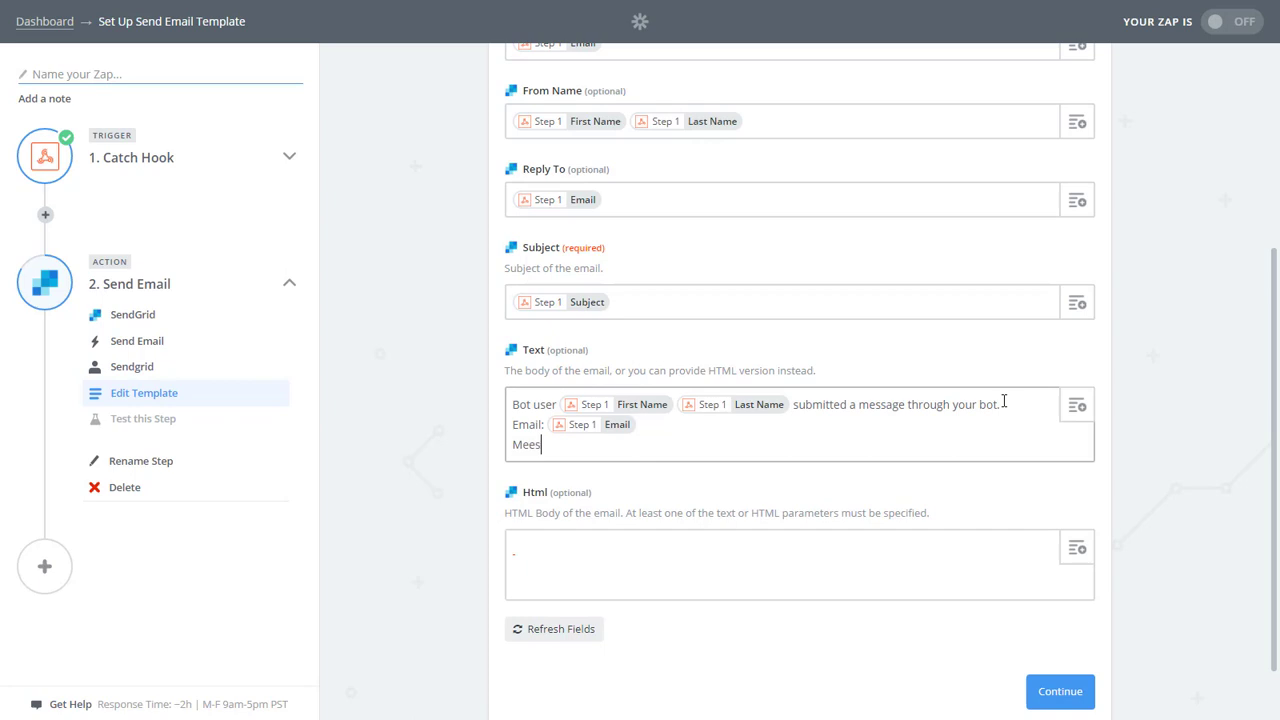
type("Message:")
left_click(1077, 405)
scroll(886, 517, "down", 1)
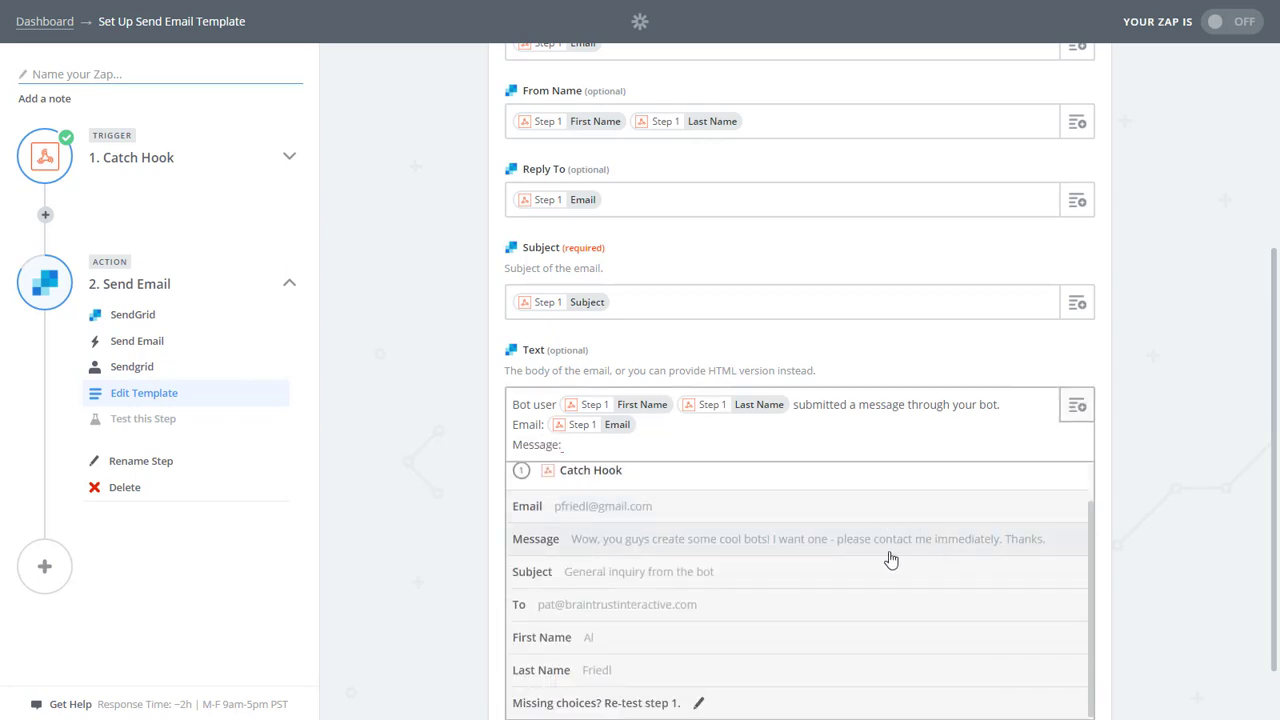
scroll(700, 548, "up", 1)
left_click(603, 588)
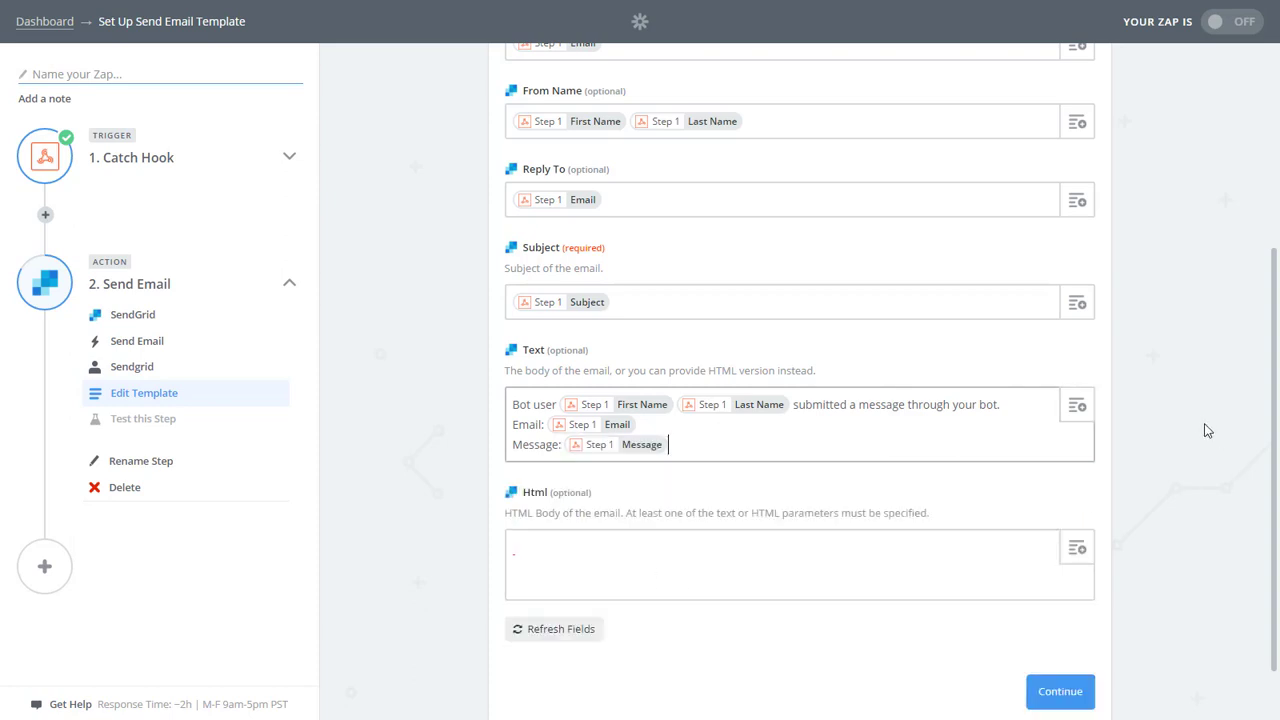
scroll(1200, 420, "down", 1)
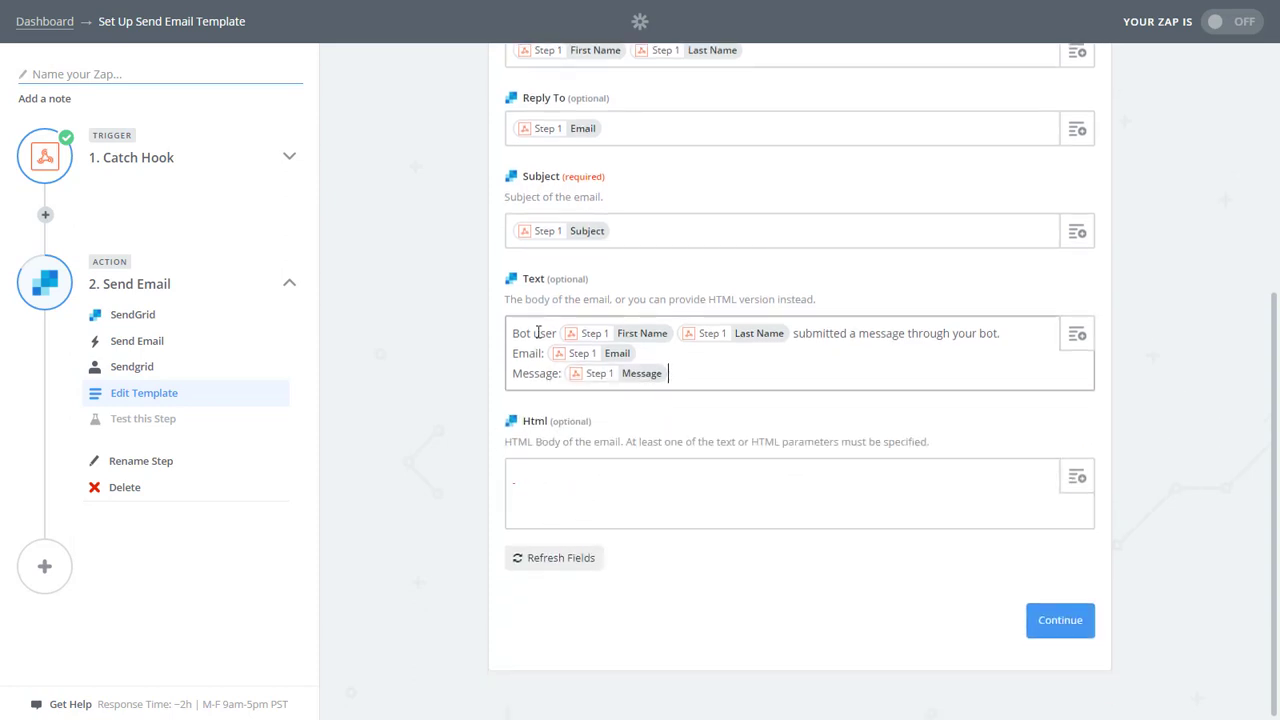
Paste the text body into the Html field and wrap the Email: and Message: labels in <b></b> tags.
left_click_drag(716, 378, 500, 340)
key("ctrl+c")
left_click(572, 475)
key("ctrl+v")
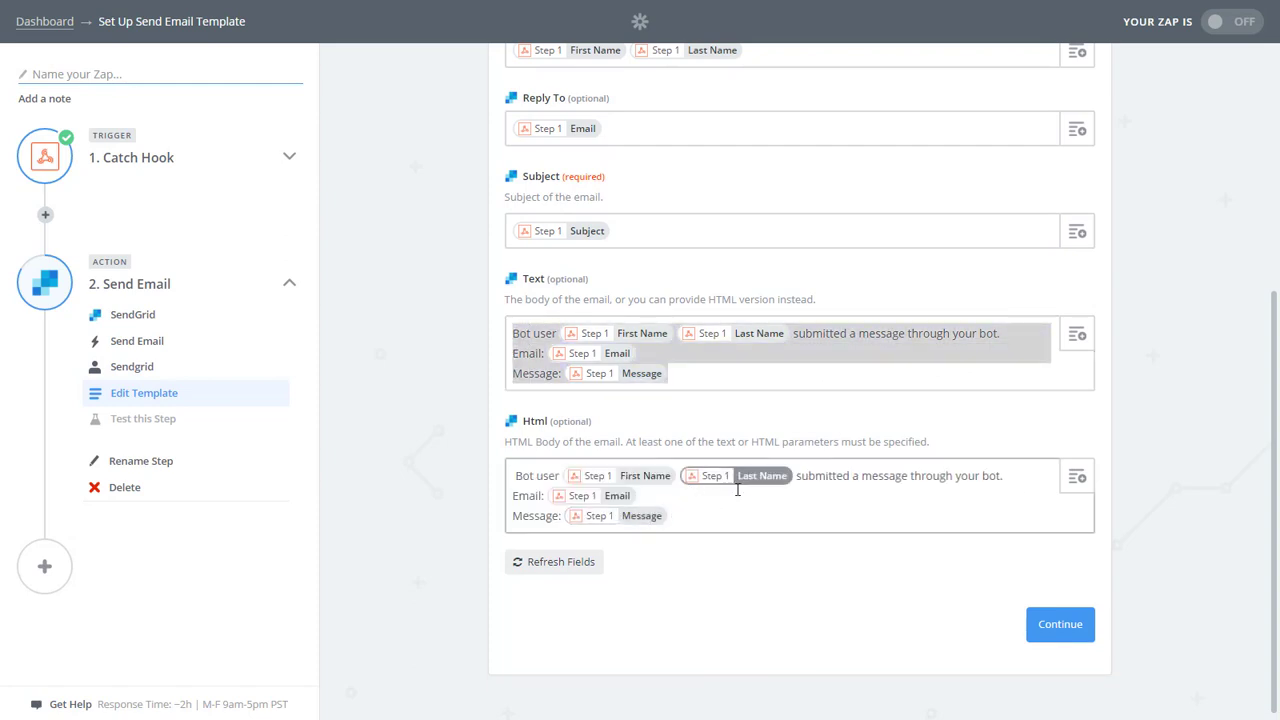
key("BackSpace")
type("<b>")
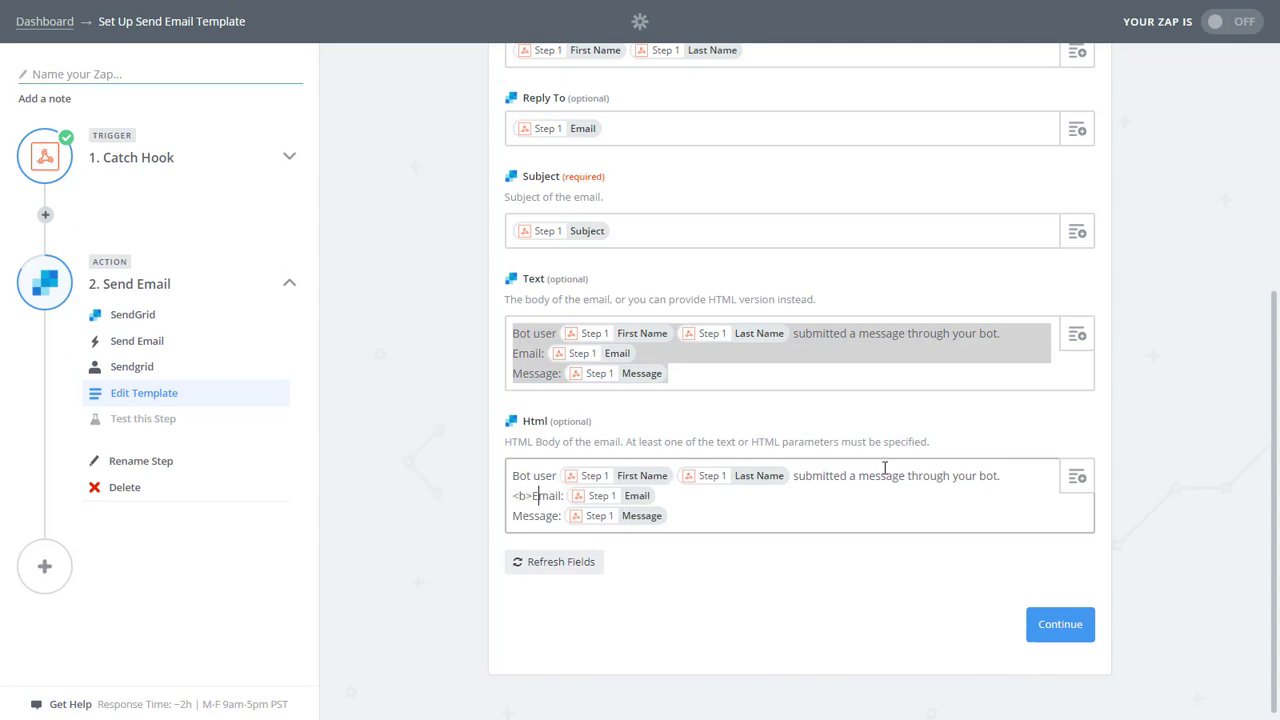
type("</b>")
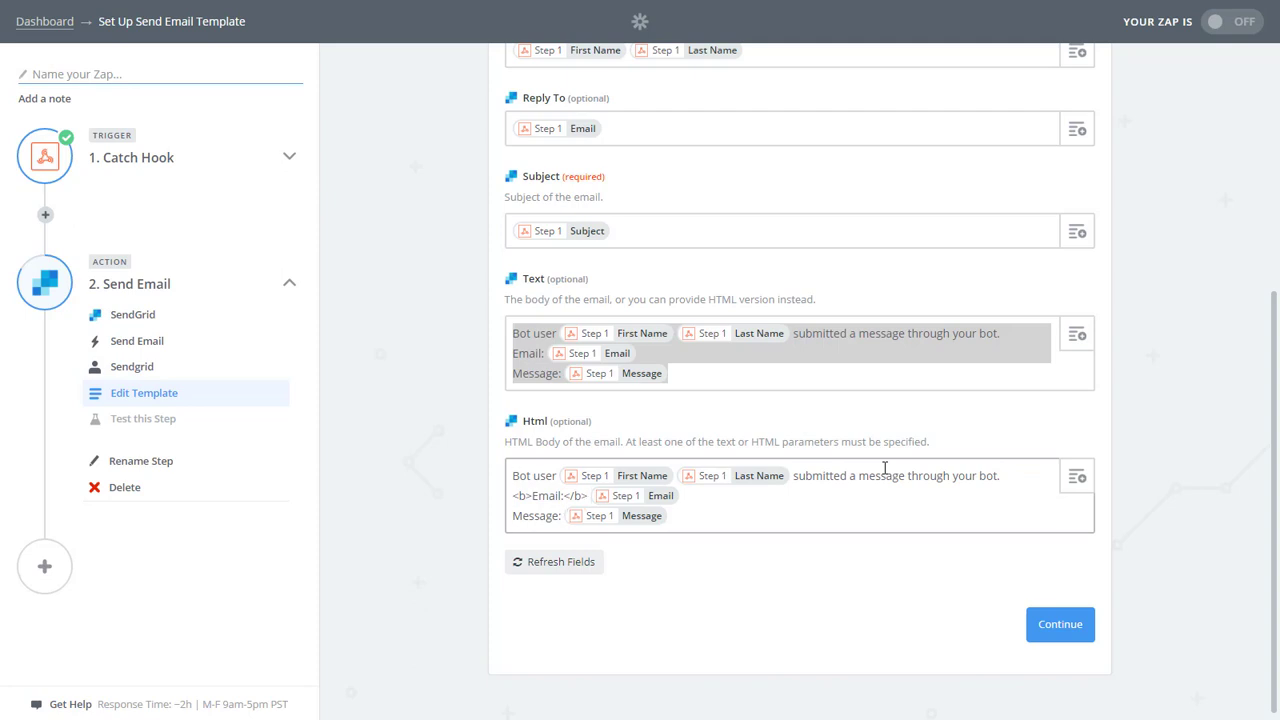
type("<b>")
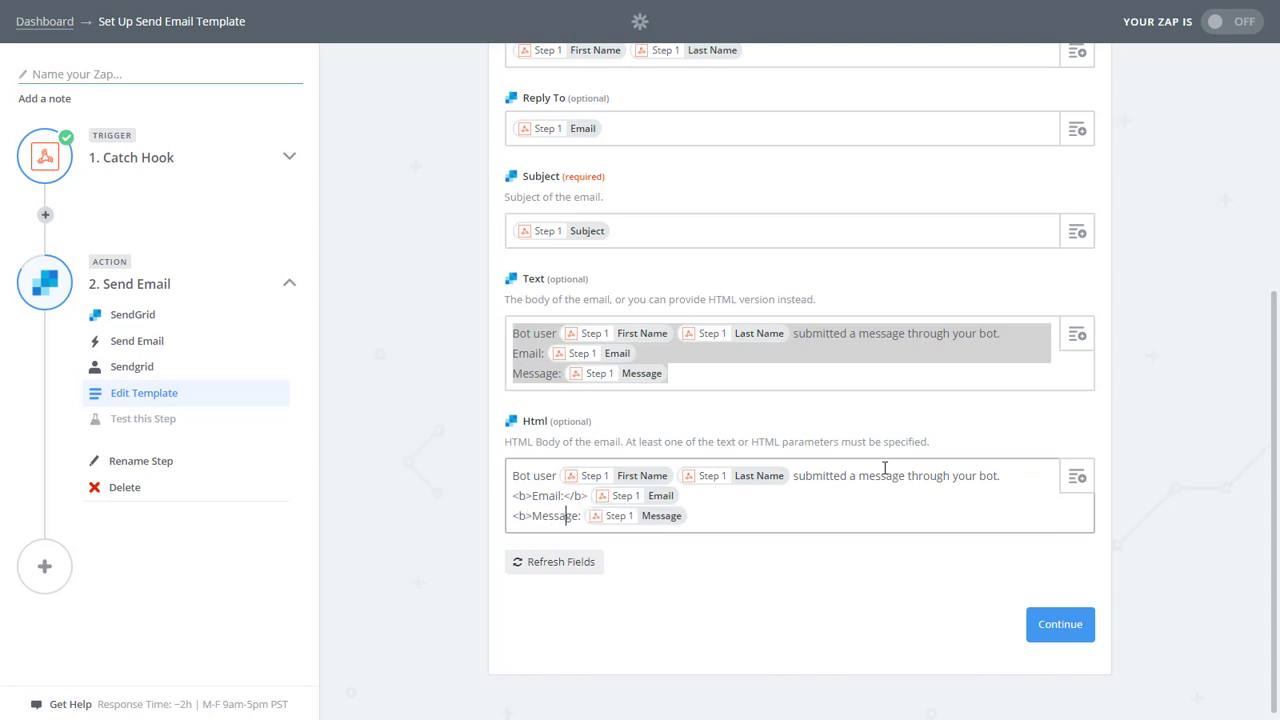
type("<")
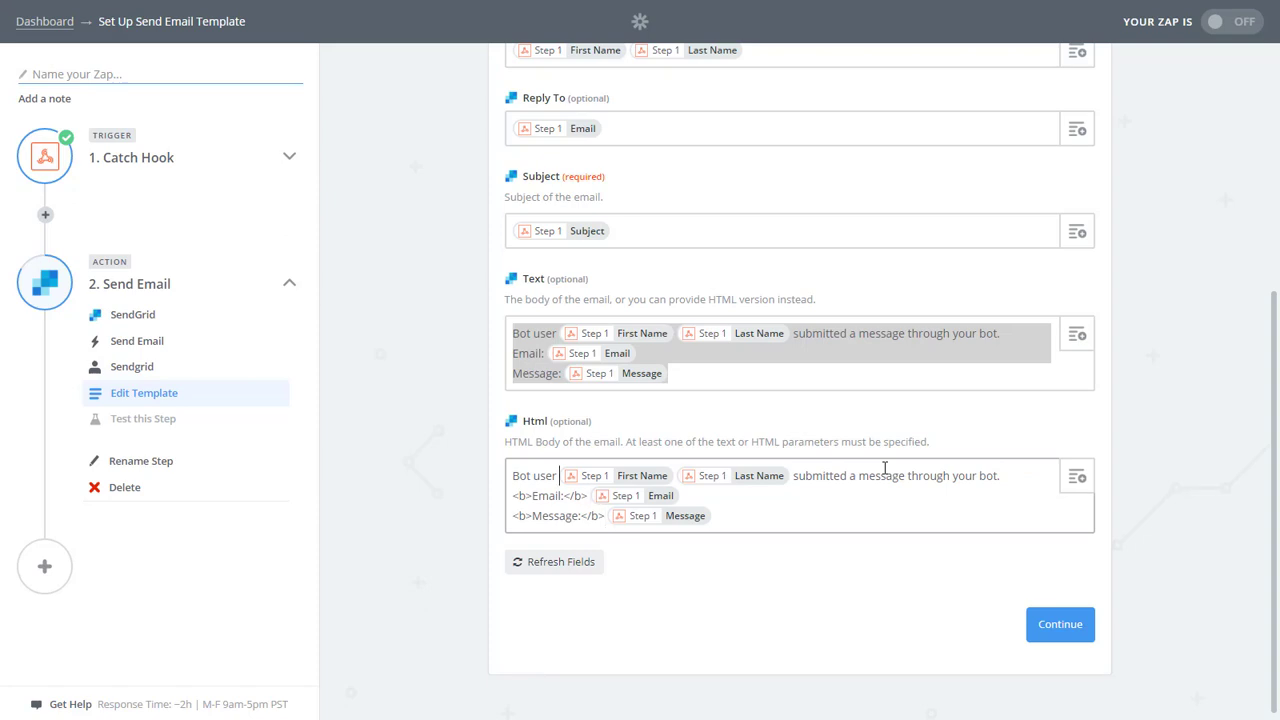
left_click_drag(740, 334, 938, 506)
Send a test email through the SendGrid step to confirm it works.
left_click(1047, 628)
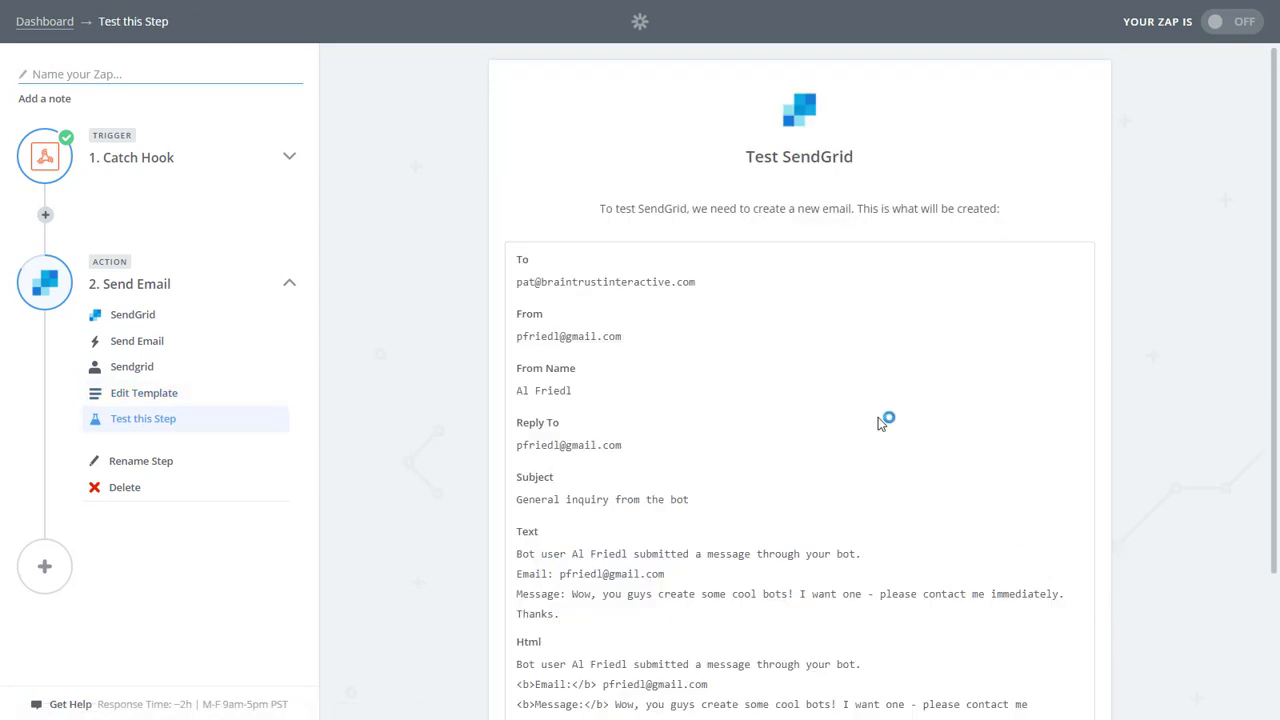
scroll(1020, 397, "down", 2)
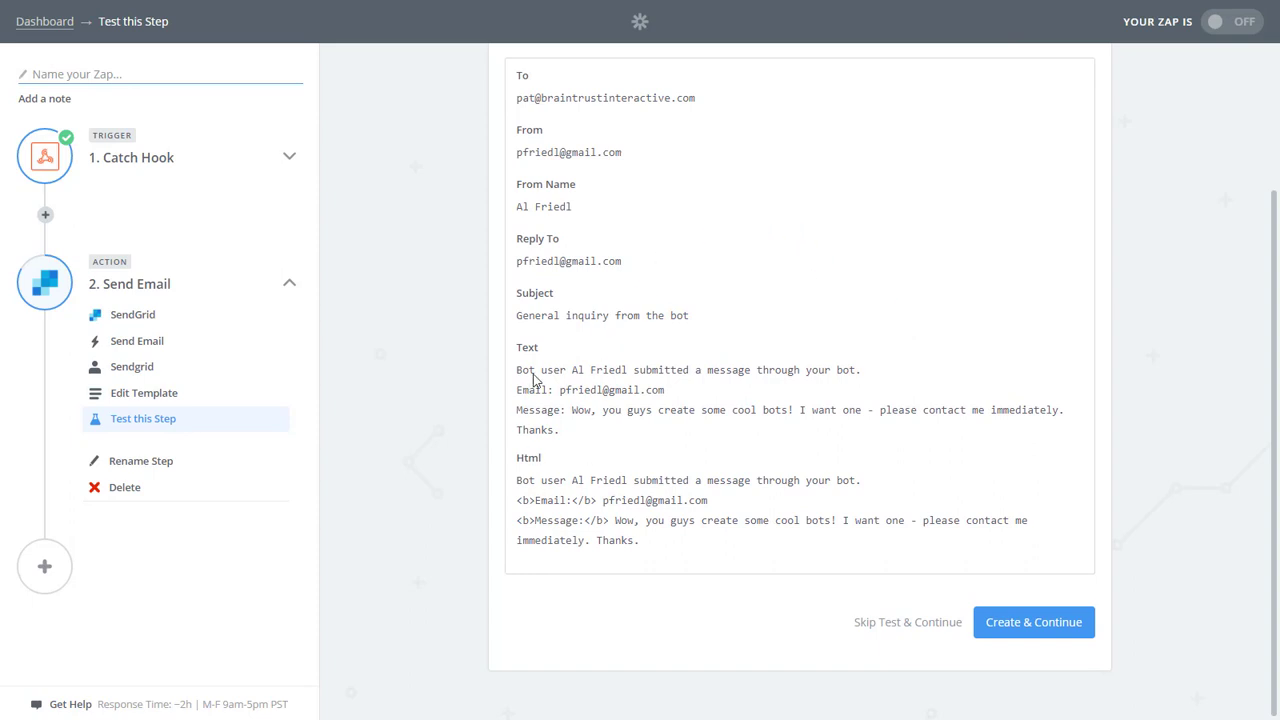
left_click_drag(603, 379, 625, 512)
left_click(1025, 626)
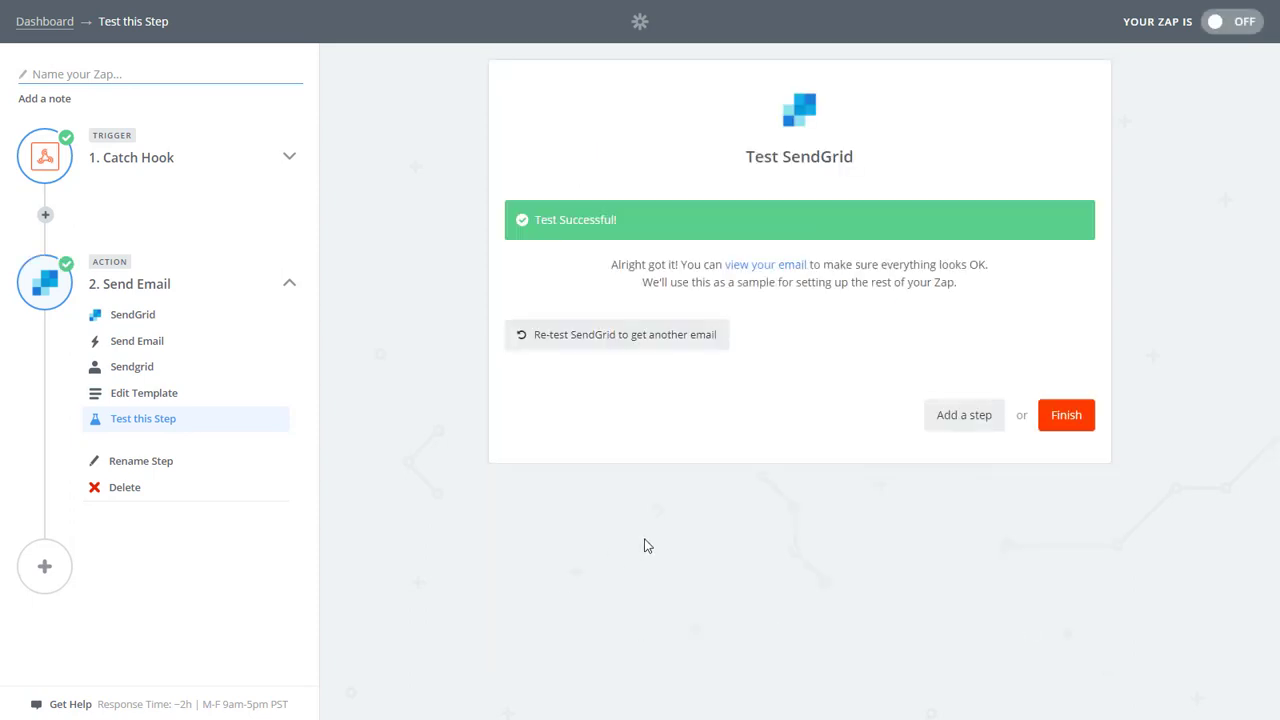
Finish the Zap, switch it on and name it 'Tutorial Zap'.
left_click(1066, 418)
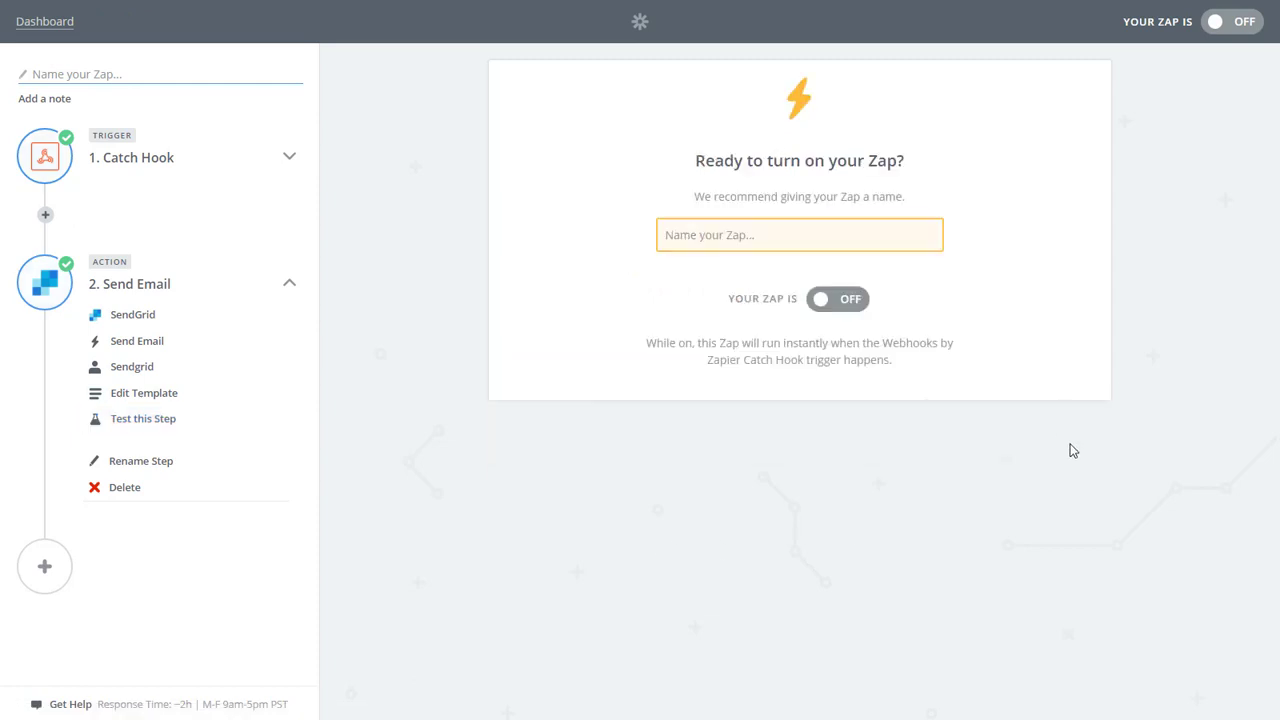
left_click(831, 298)
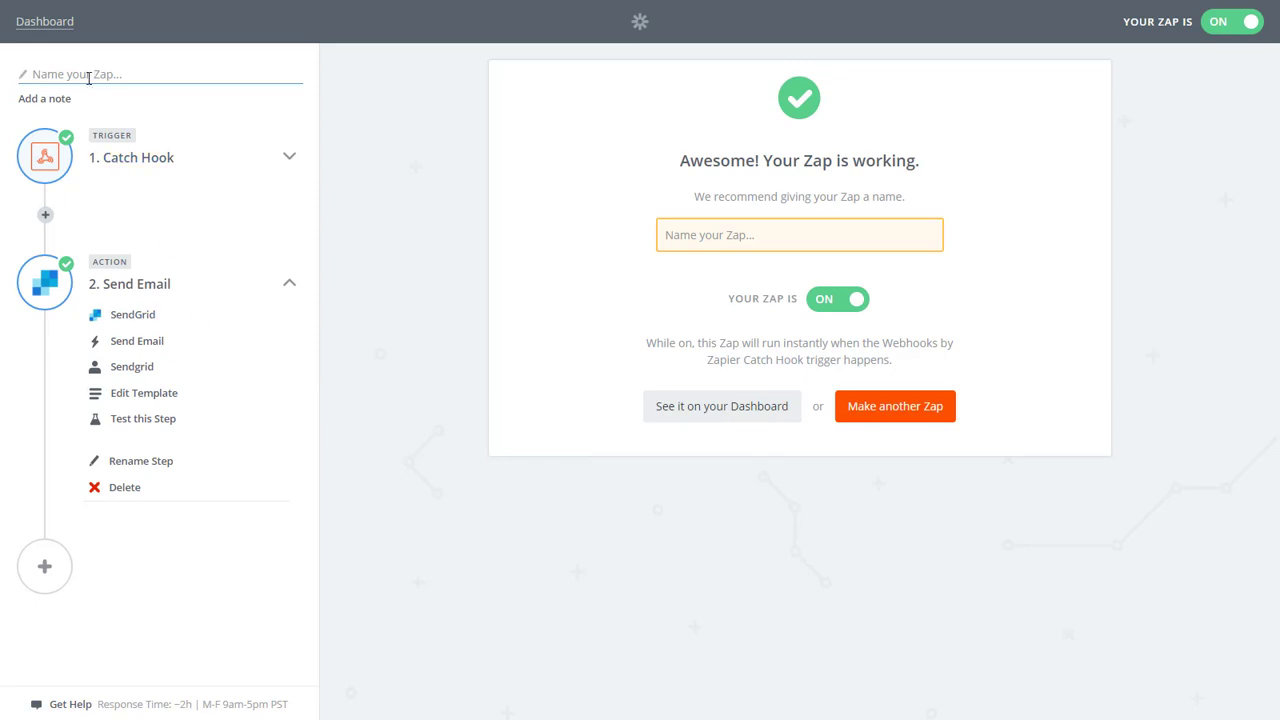
type("Tutorial ")
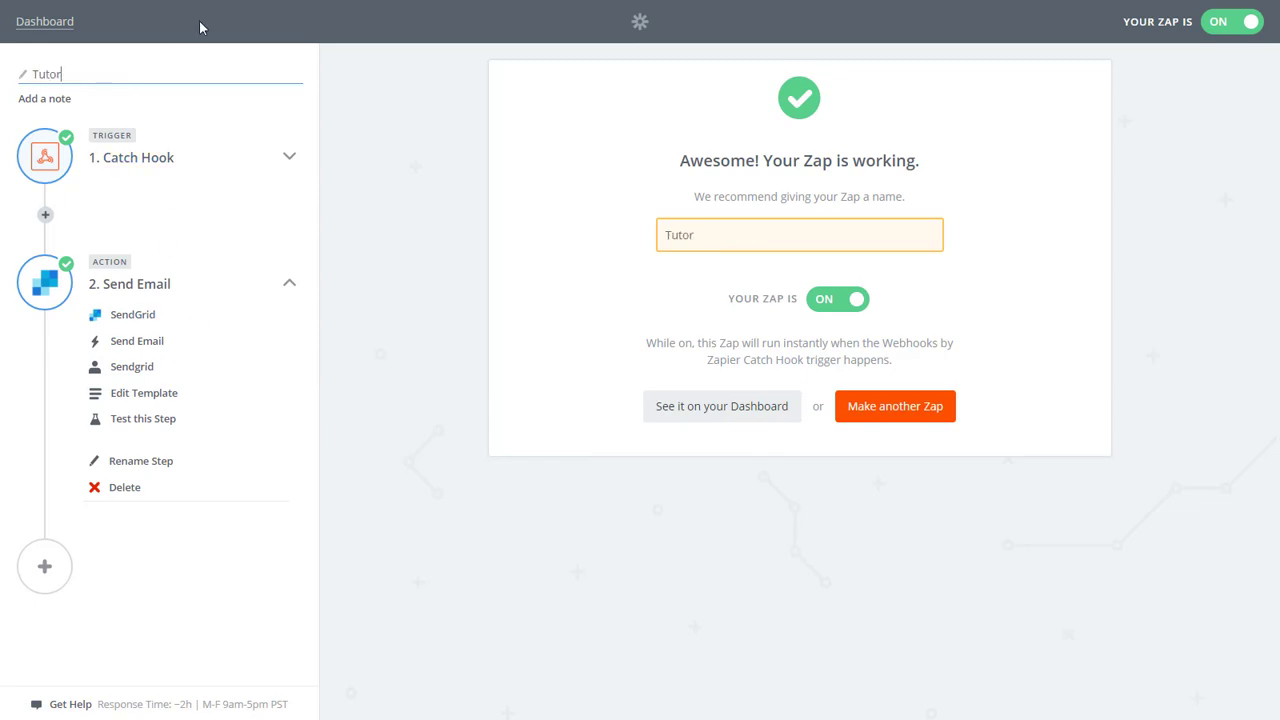
type("Zap")
key("Return")
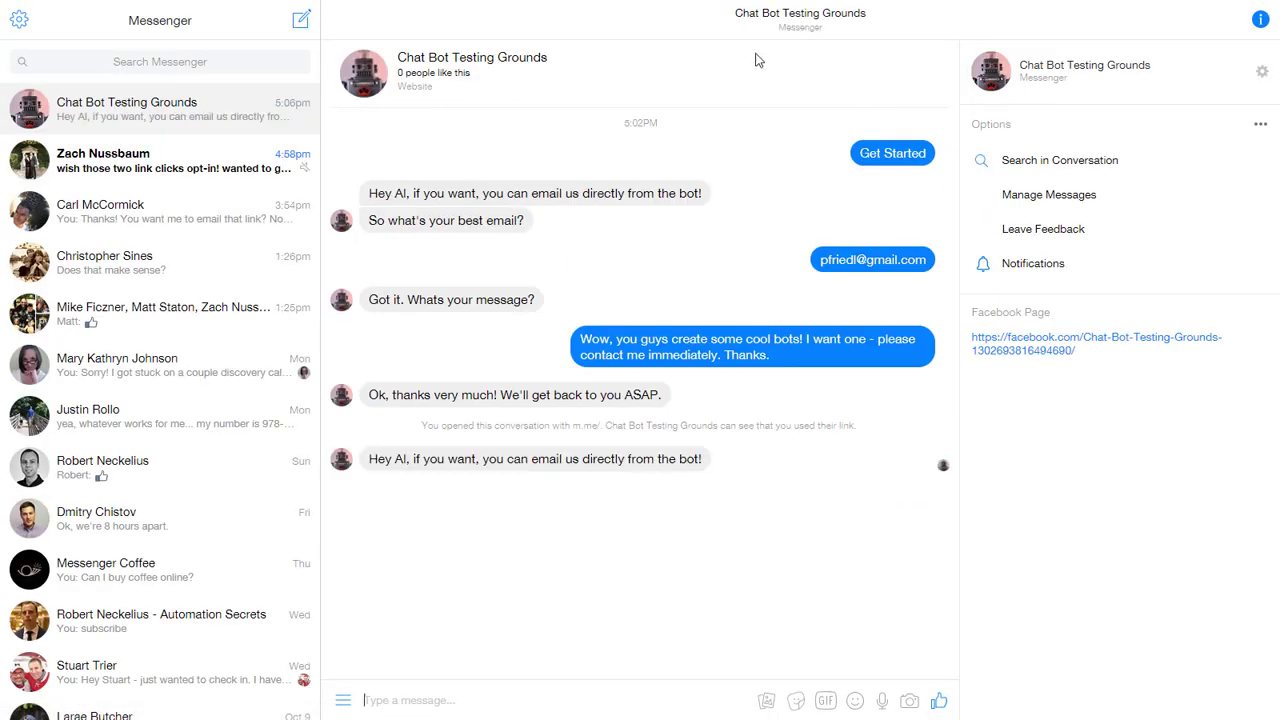
Send the submitter's email address to the bot in the Chat Bot Testing Groups chat.
left_click(486, 701)
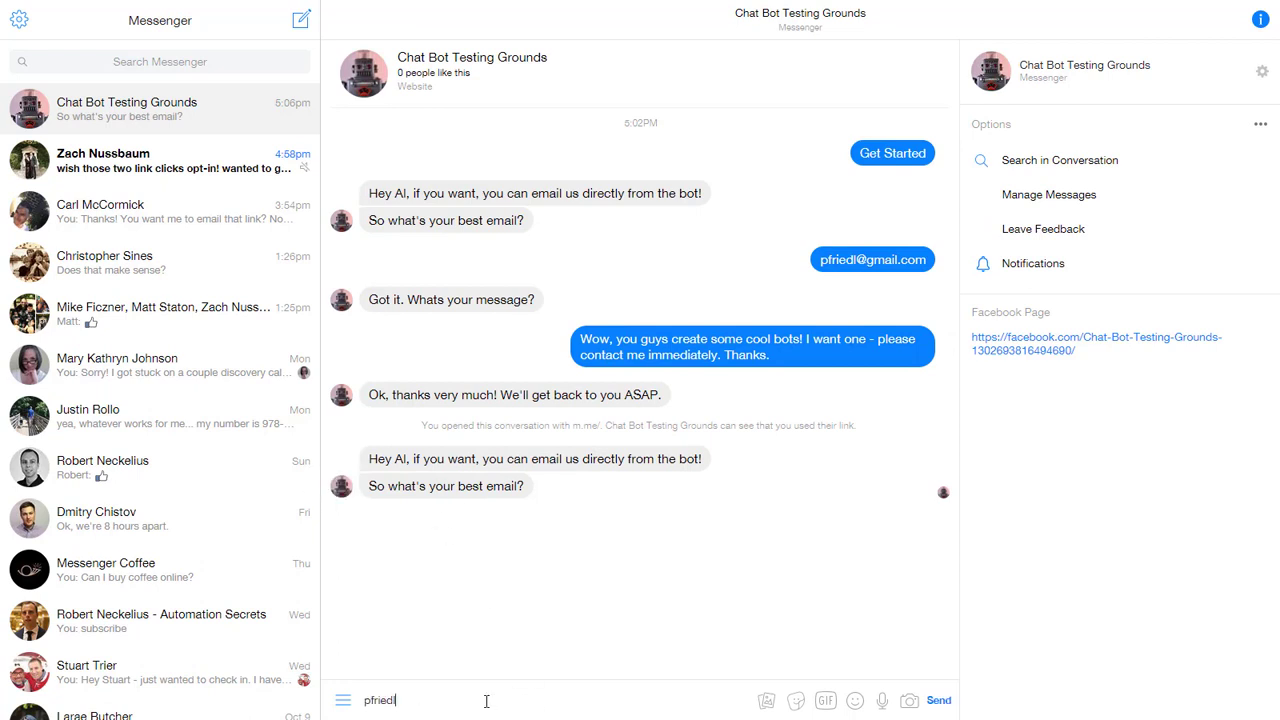
key("Return")
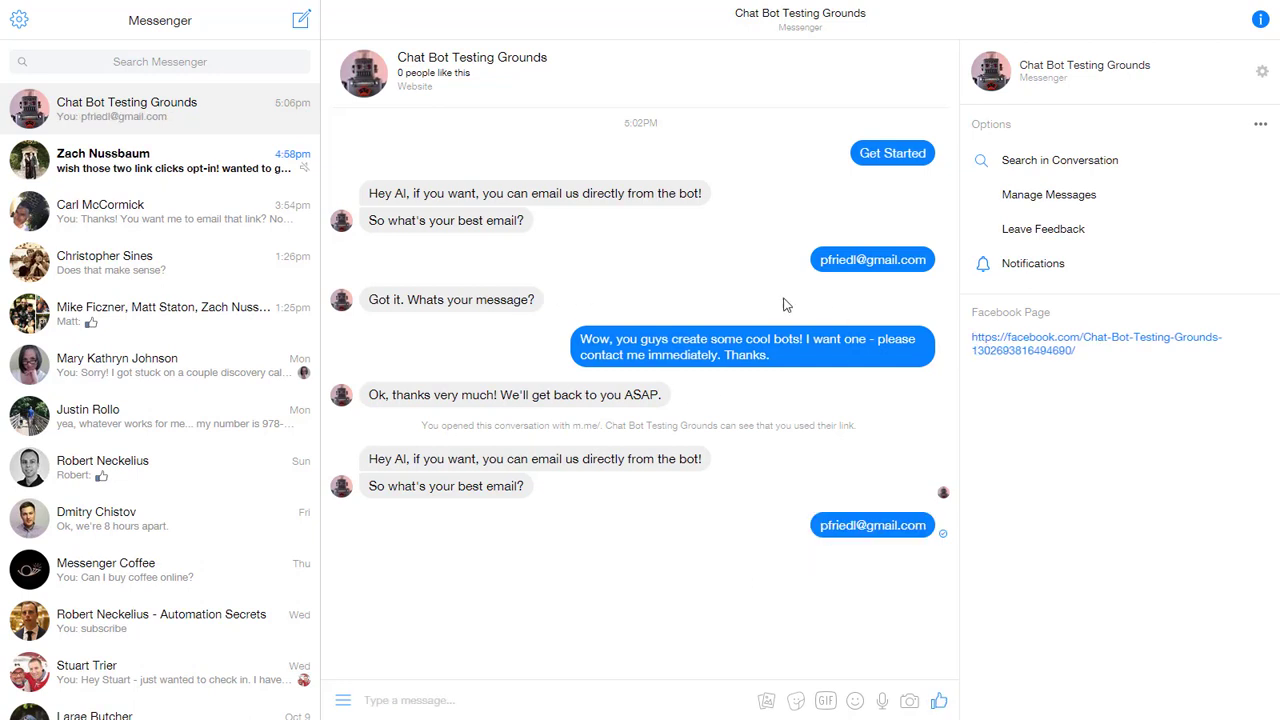
Copy the earlier cool-bots message and send it as the contact message reply.
left_click_drag(778, 357, 581, 339)
key("ctrl+c")
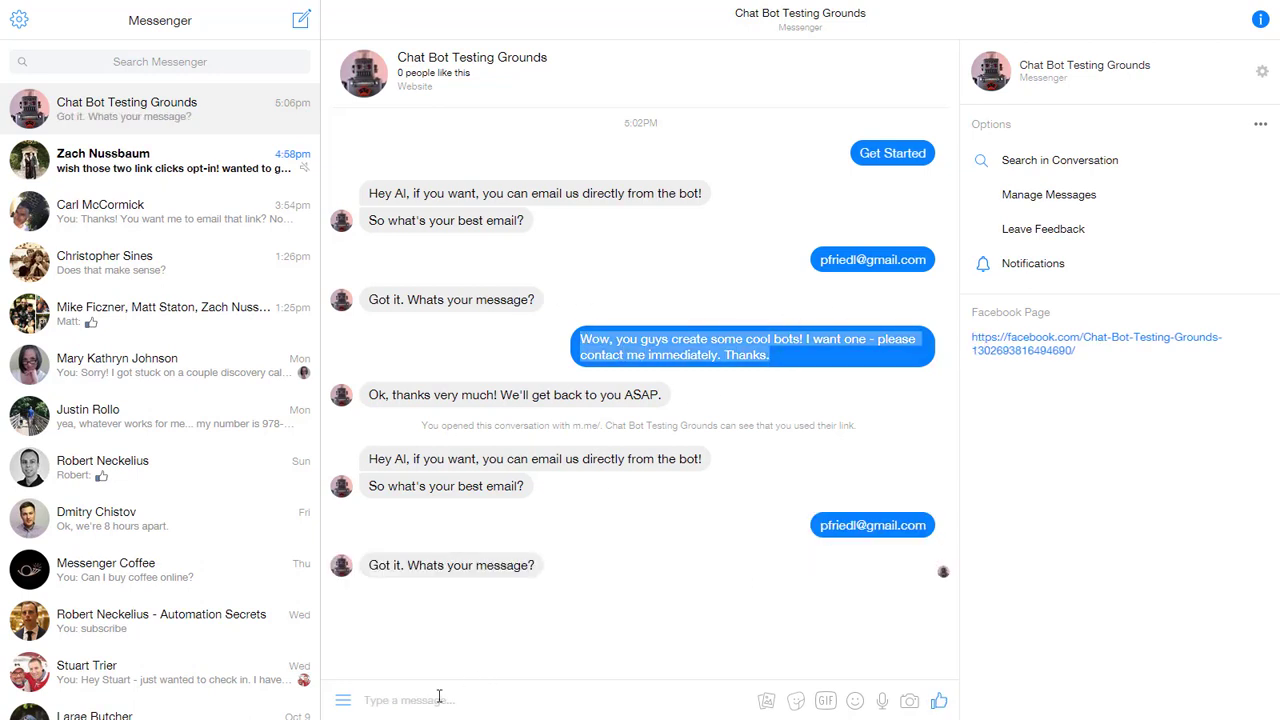
left_click(432, 700)
key("ctrl+v")
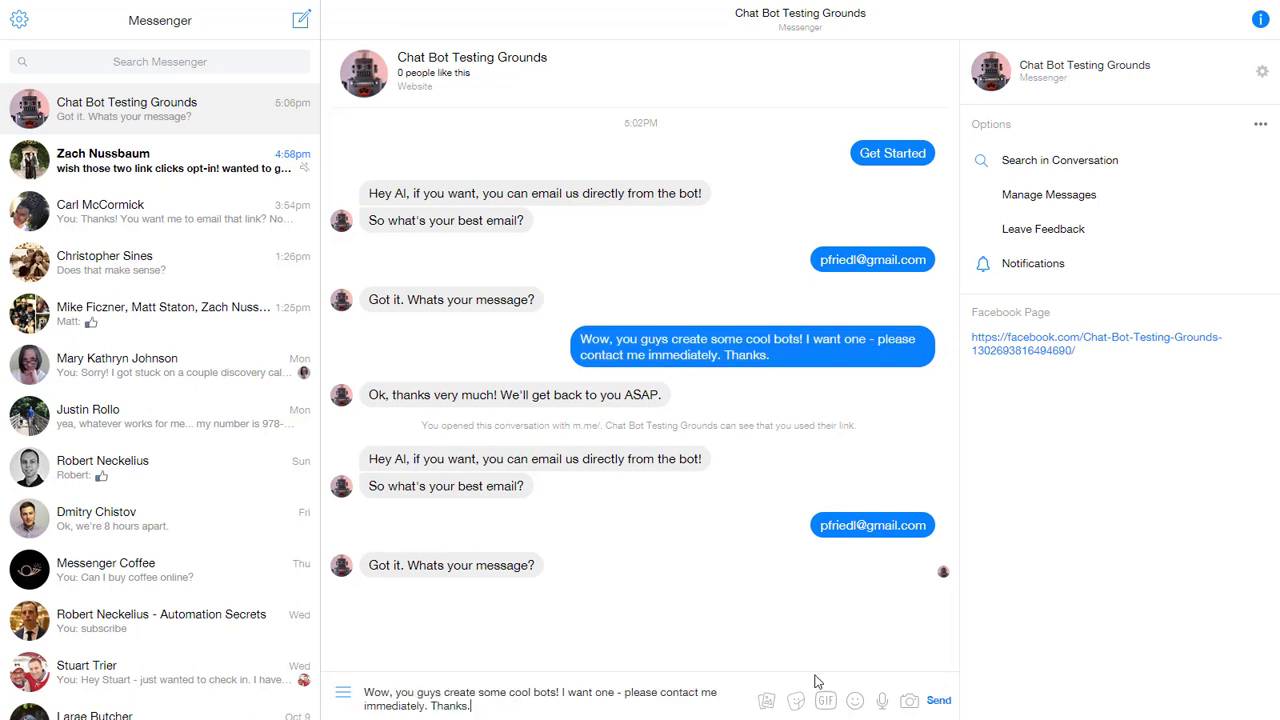
key("Return")
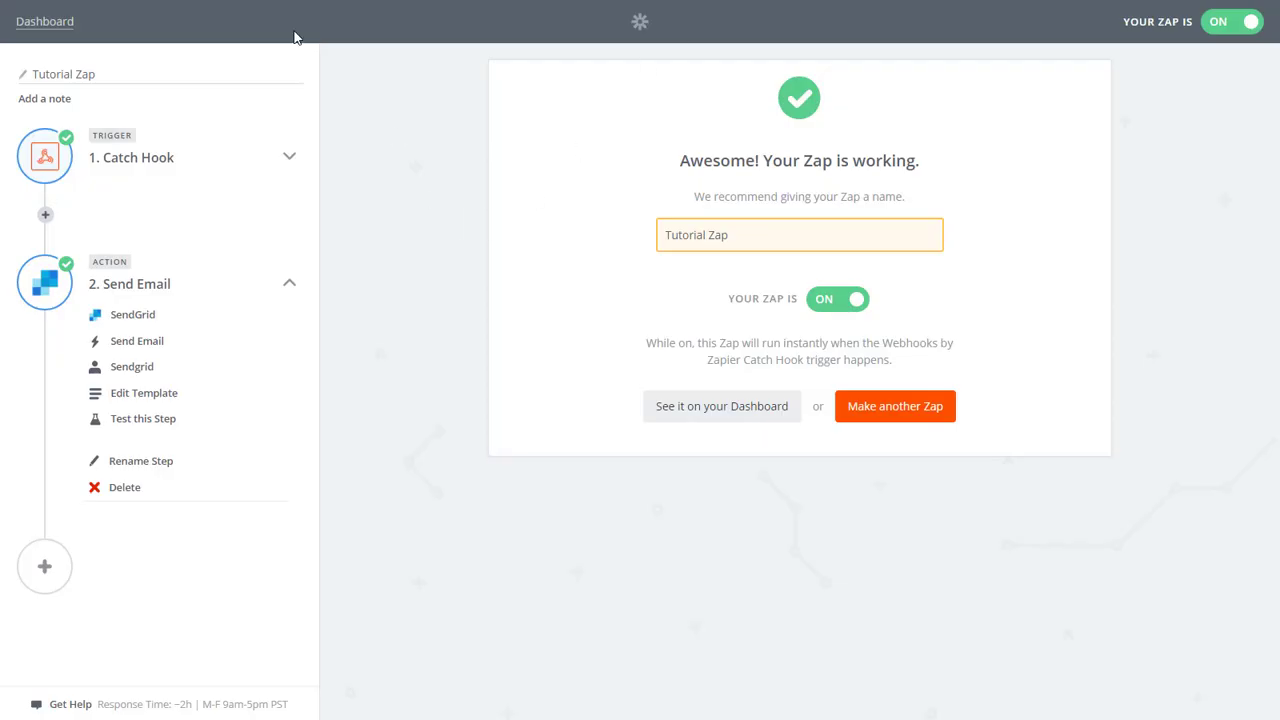
Open the Tutorial Zap's latest run from the Zapier Dashboard's Task History.
left_click(45, 21)
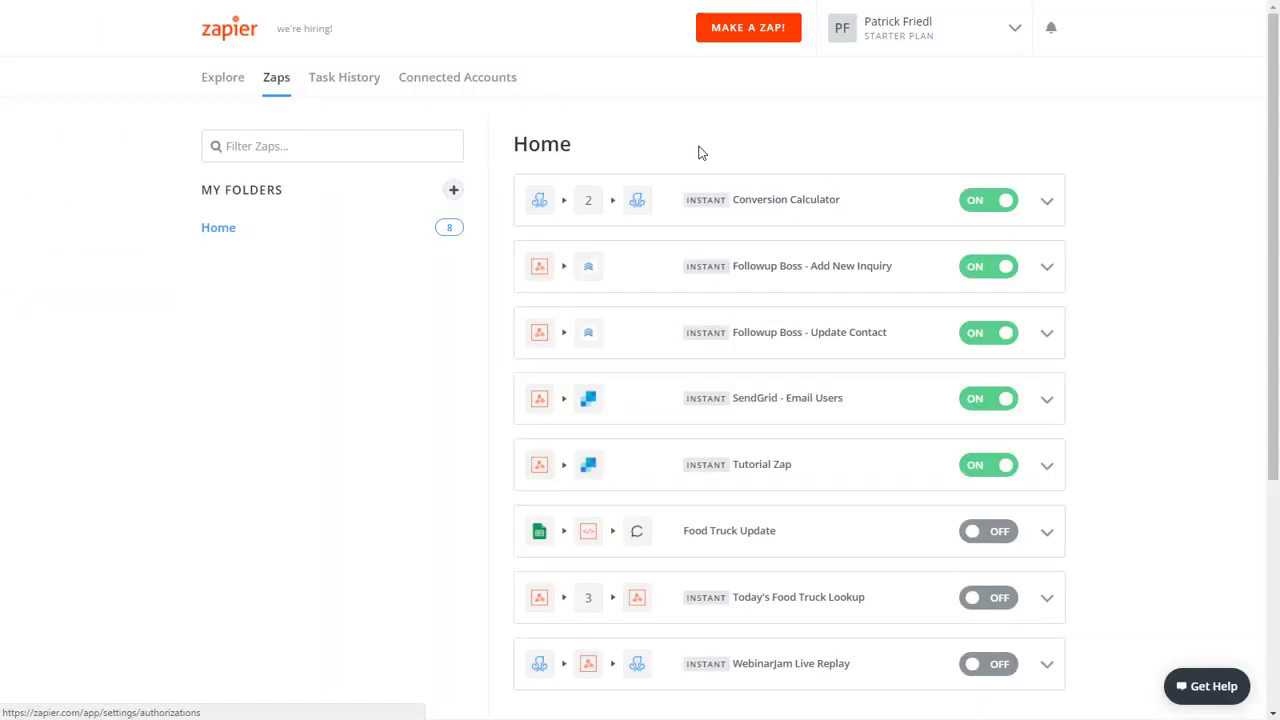
left_click(345, 80)
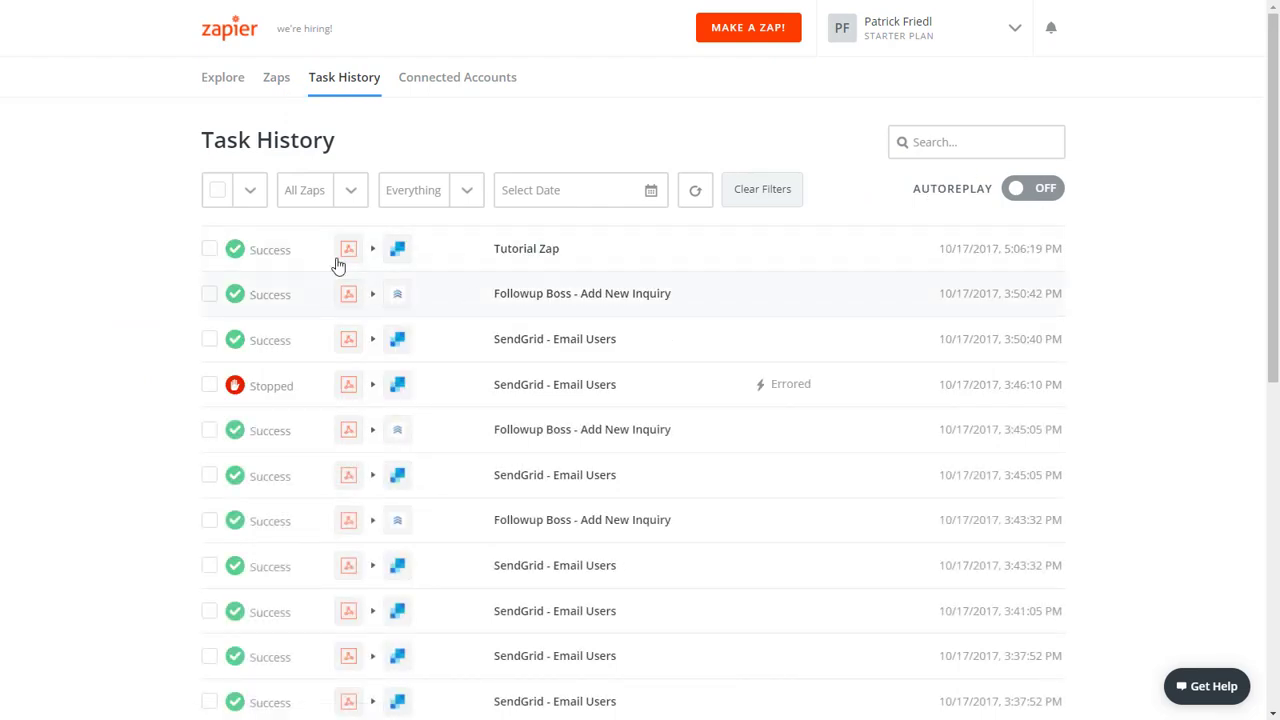
left_click(540, 258)
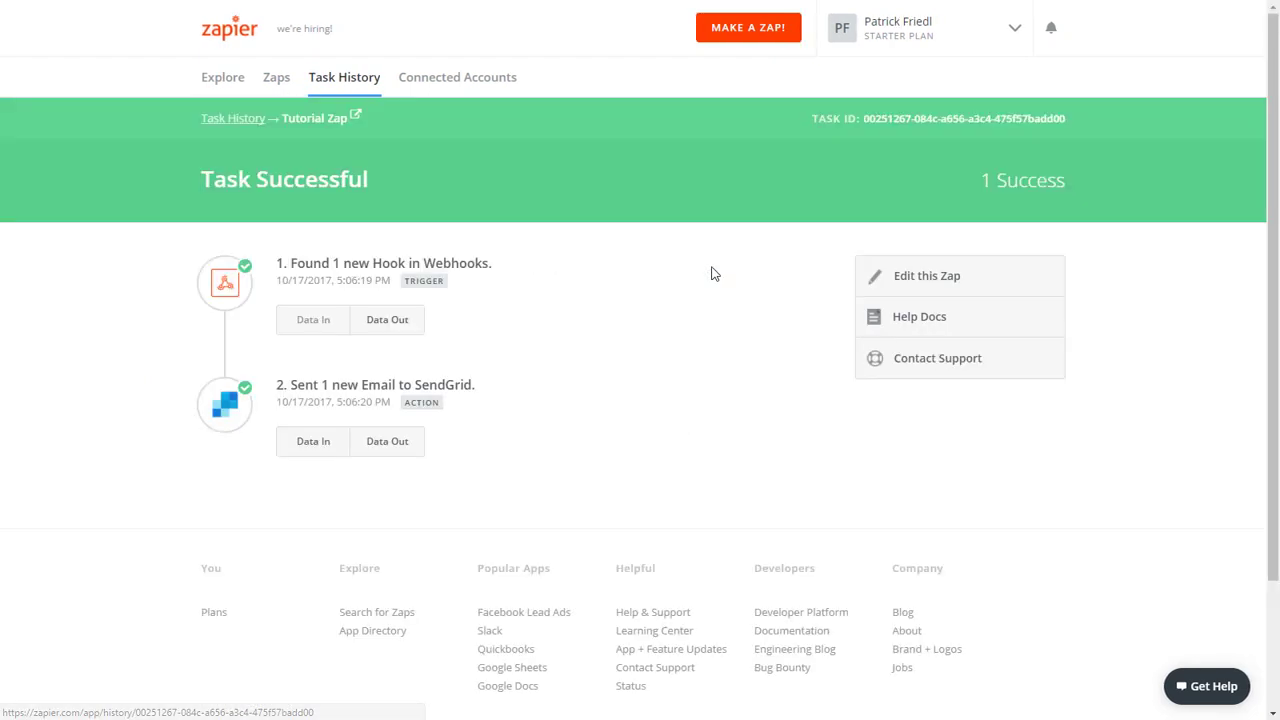
Check the webhook and SendGrid steps' Data In and Data Out, confirming message: success.
left_click(397, 321)
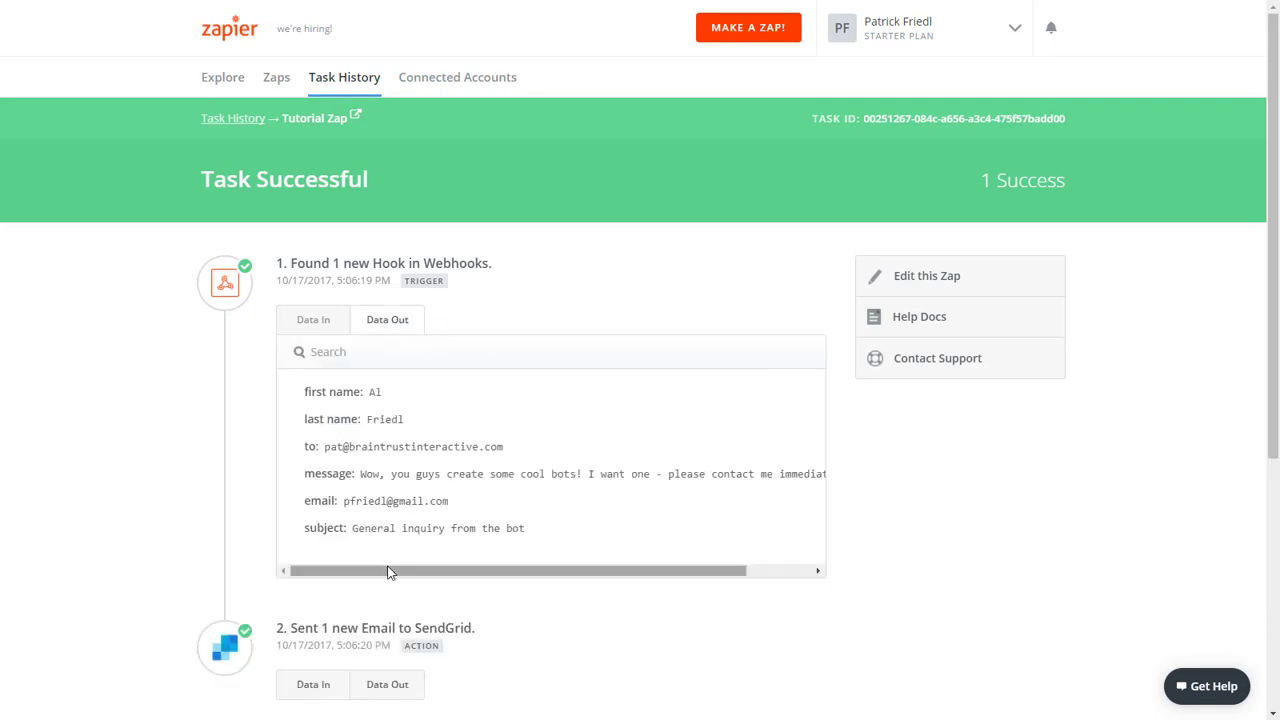
left_click_drag(391, 569, 486, 637)
scroll(428, 544, "down", 3)
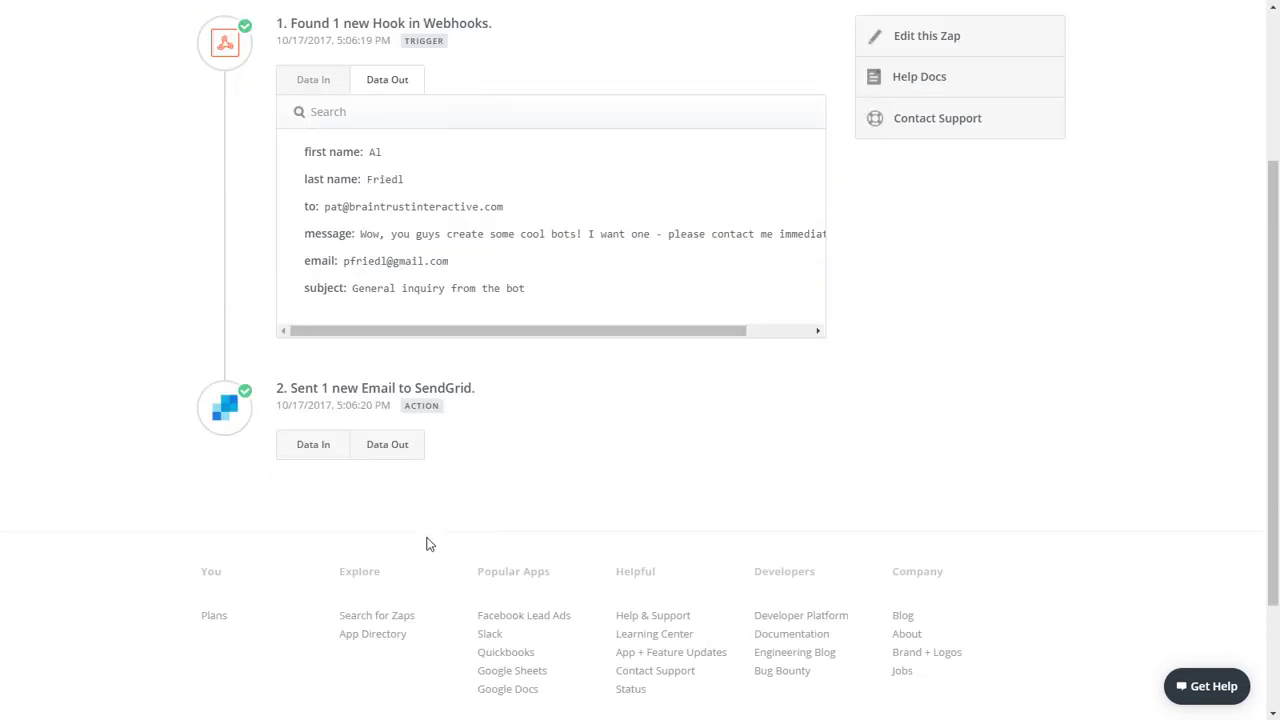
left_click(303, 450)
scroll(490, 280, "down", 3)
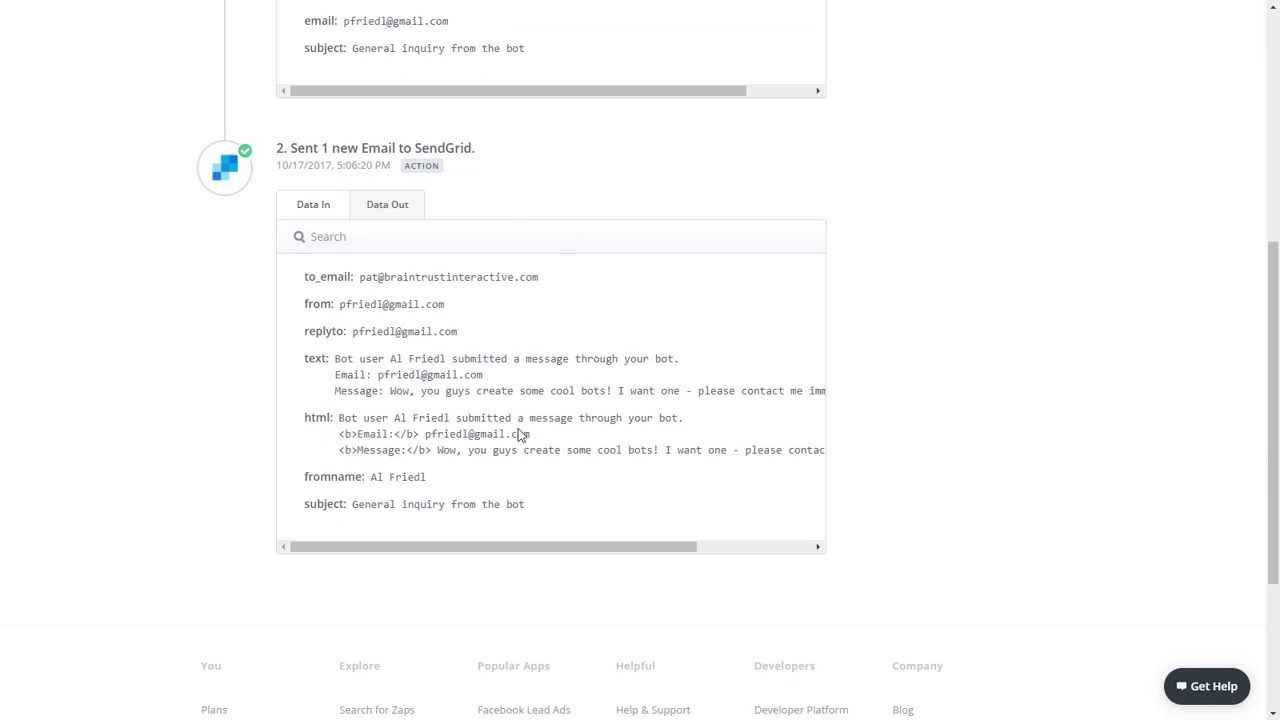
left_click(394, 205)
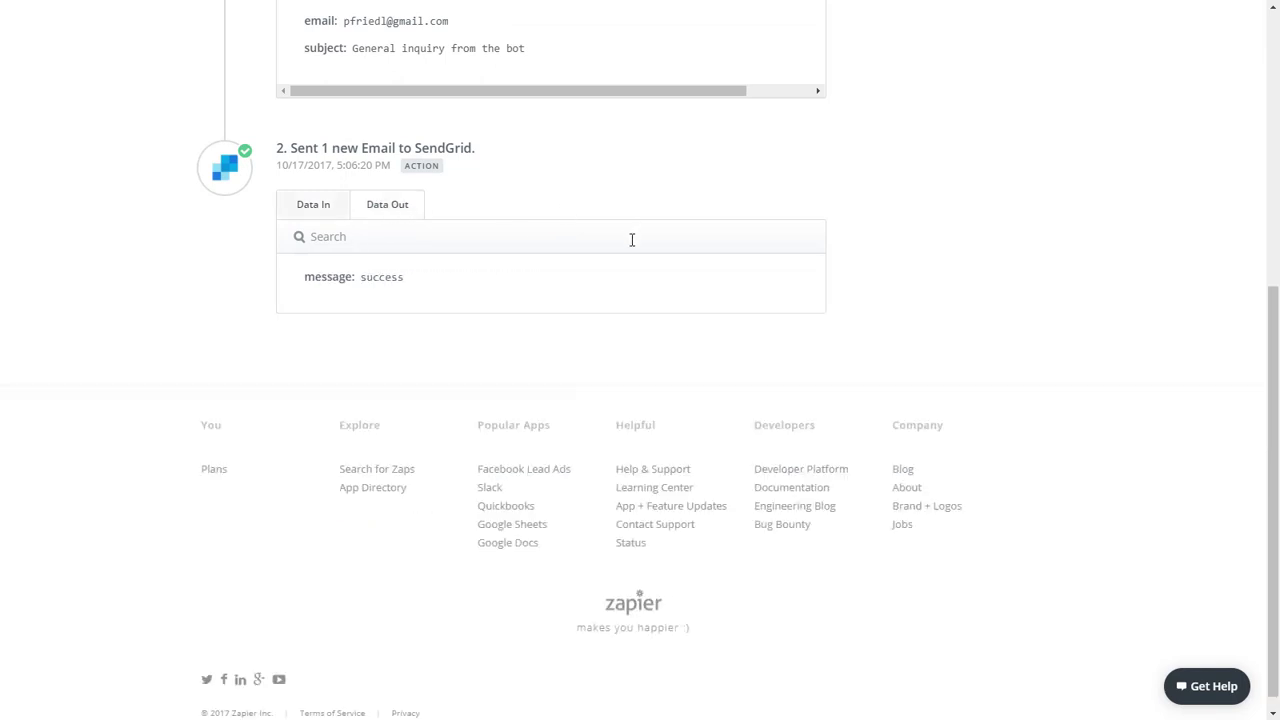
left_click_drag(418, 286, 304, 278)
left_click(730, 258)
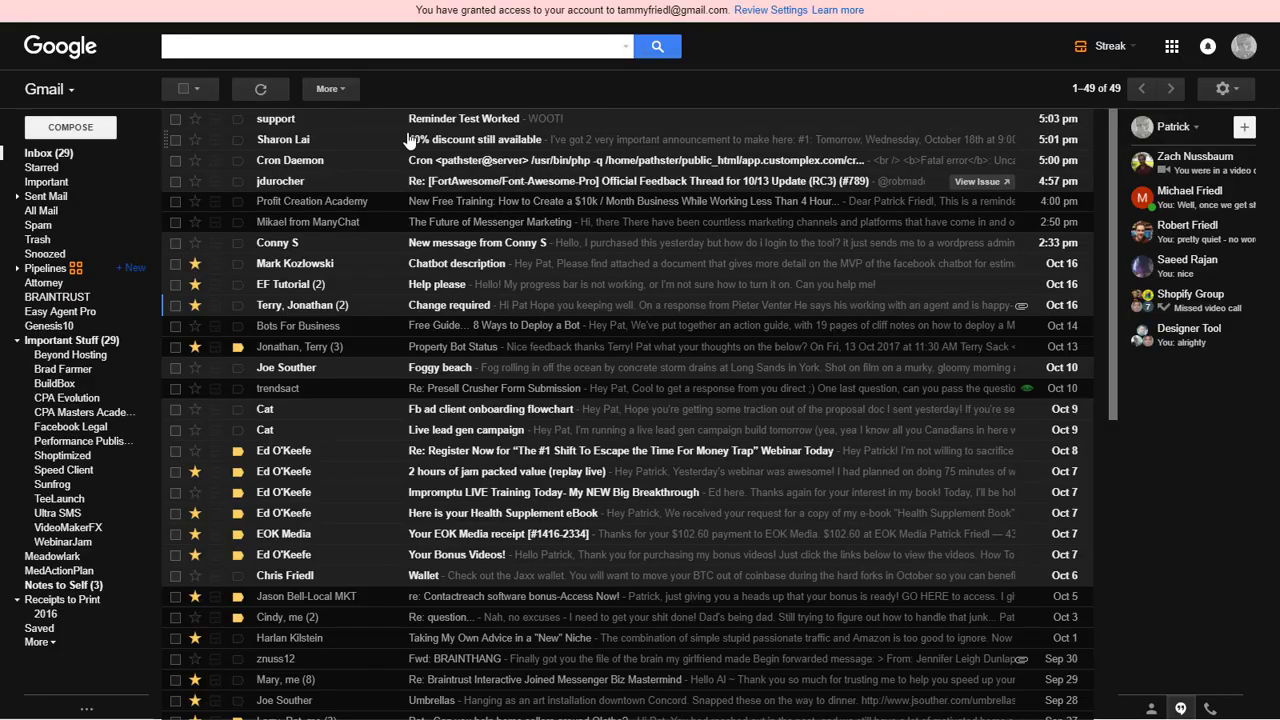
Refresh the Gmail inbox and open the 'General inquiry from the bot' email from sendgrid.net.
left_click(259, 90)
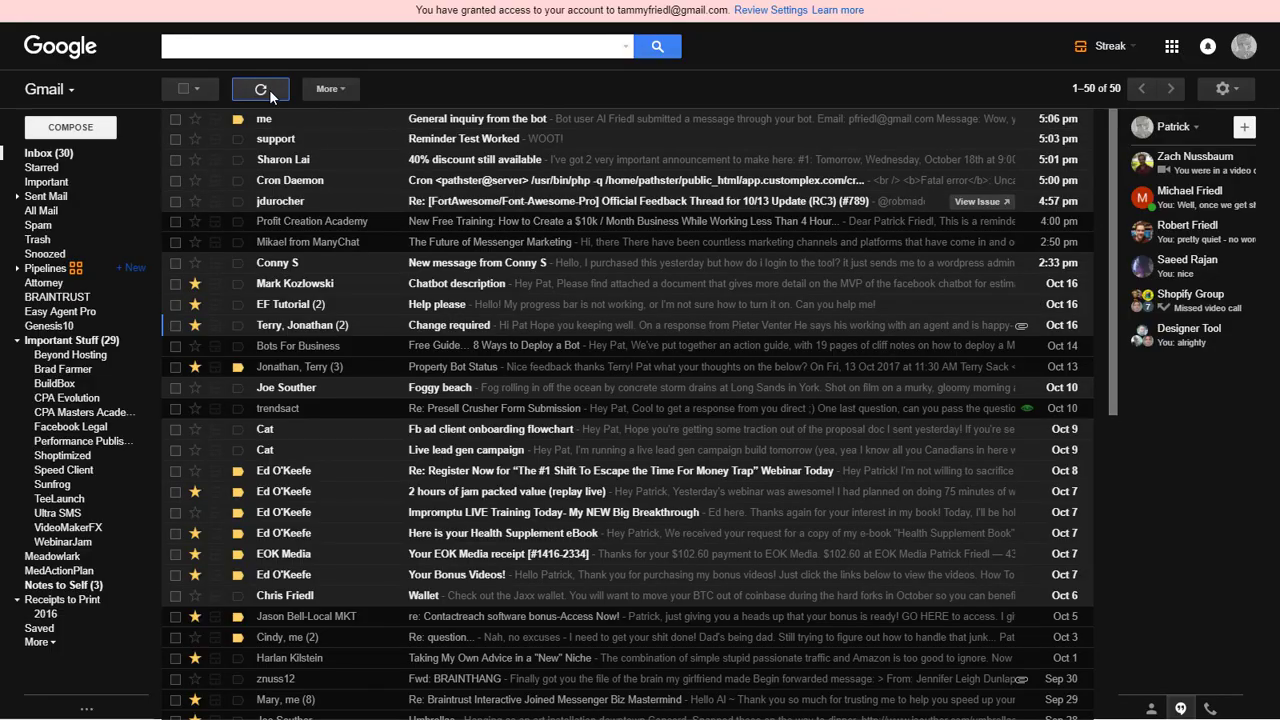
left_click(463, 120)
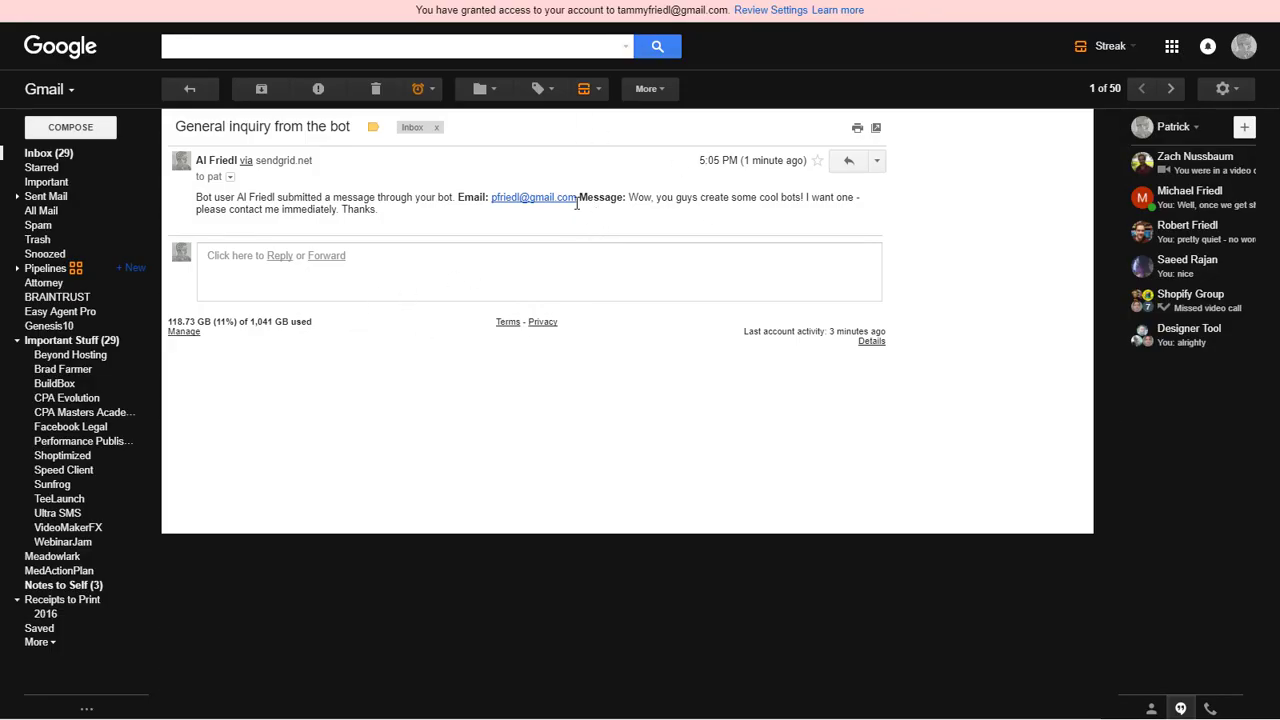